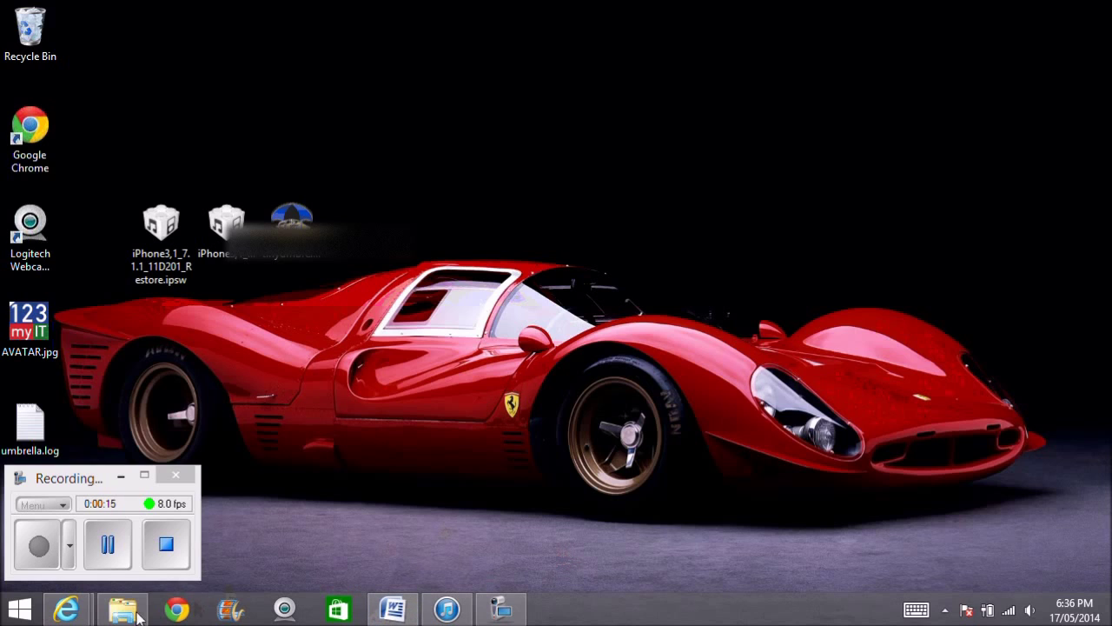
Step: Bring up iTunes' iPhone 4 Summary showing iOS 7.1.1 and shift the window left
{"action": "left_click", "coordinate": [447, 608]}
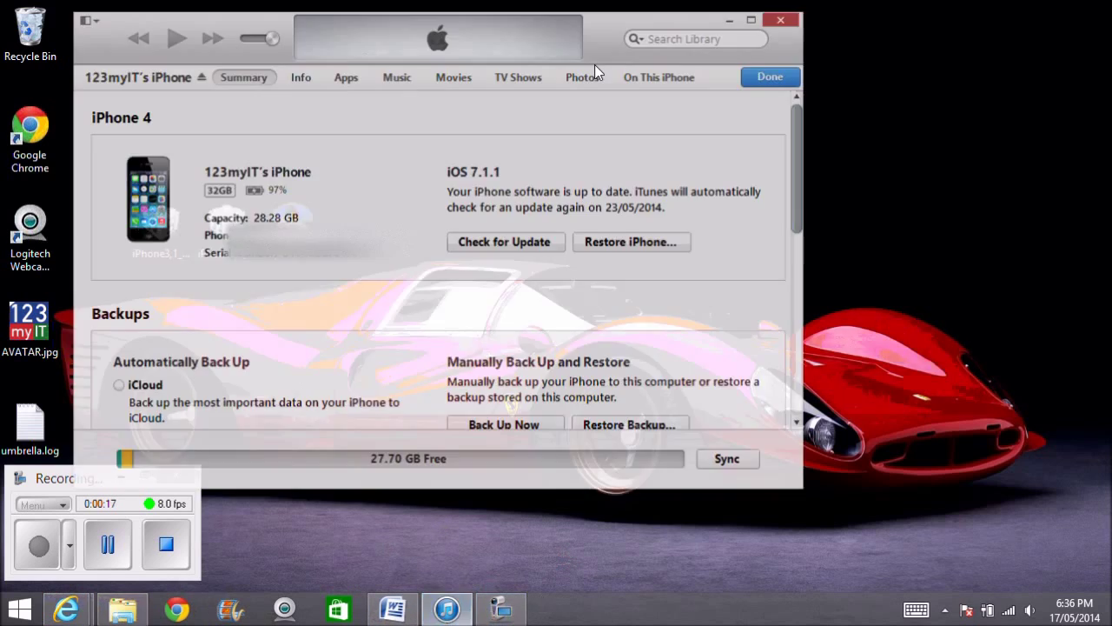
{"action": "mouse_move", "coordinate": [393, 611]}
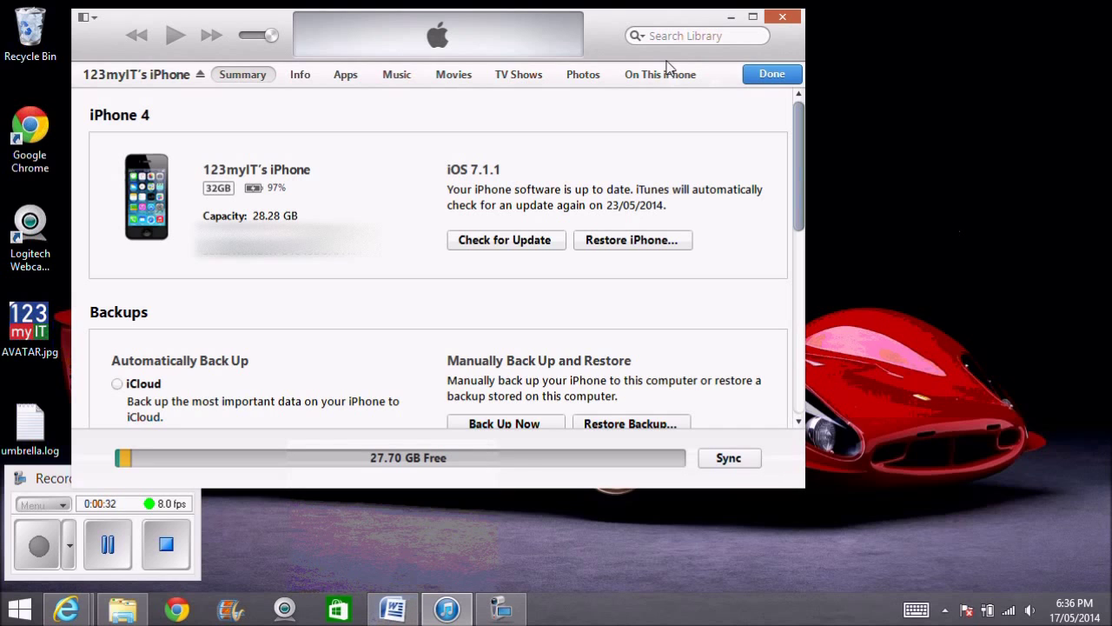
{"action": "left_click_drag", "start_coordinate": [690, 24], "coordinate": [631, 24]}
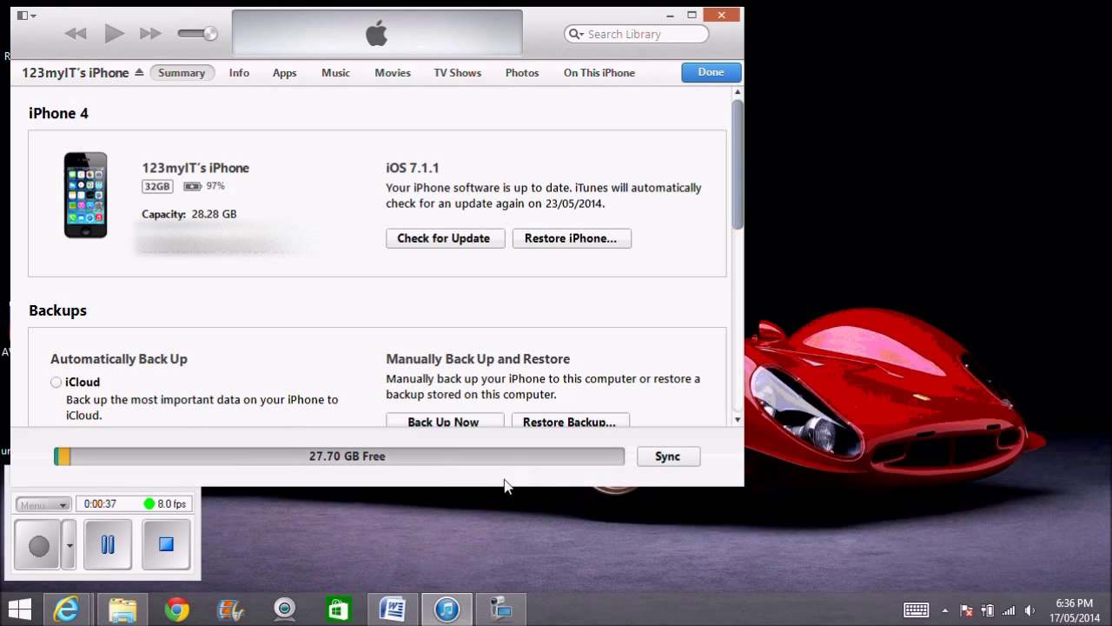
{"action": "mouse_move", "coordinate": [443, 599]}
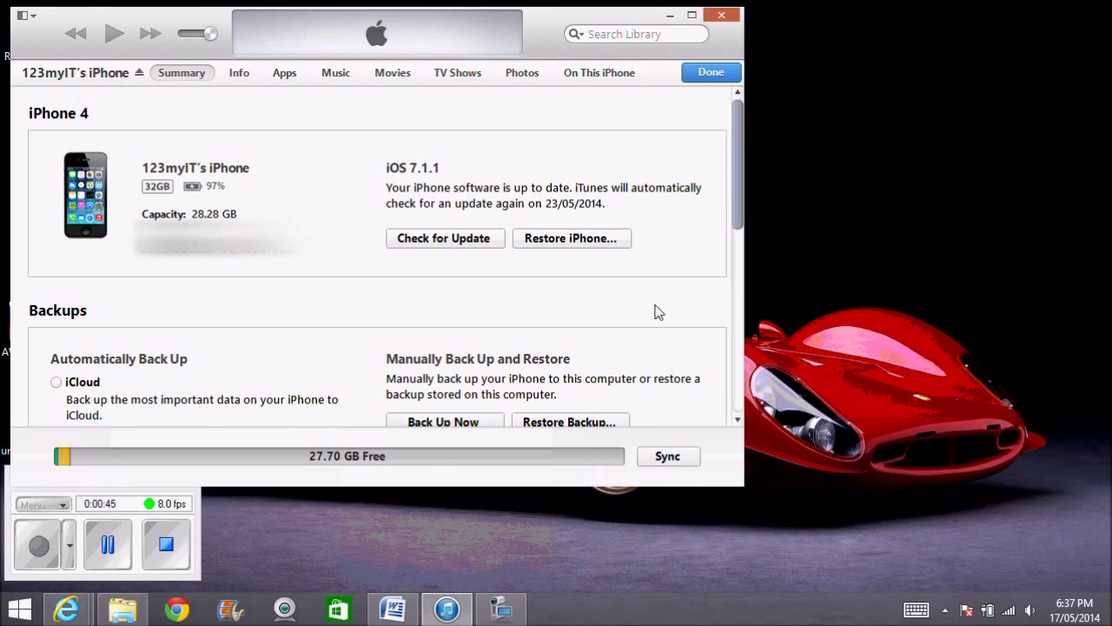
Step: Bring up the Word notes and highlight the '7.1.1 (4 GSM) Lastest' and '7.0.4 (4 GSM) Earlier' lines
{"action": "left_click", "coordinate": [392, 609]}
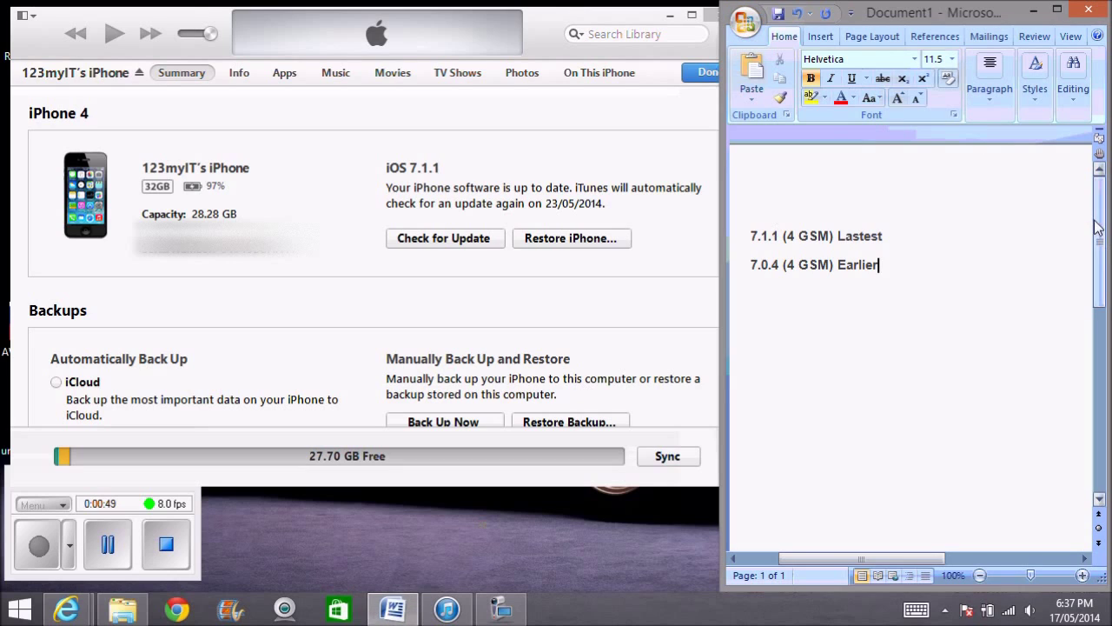
{"action": "left_click_drag", "start_coordinate": [1101, 221], "coordinate": [1100, 240]}
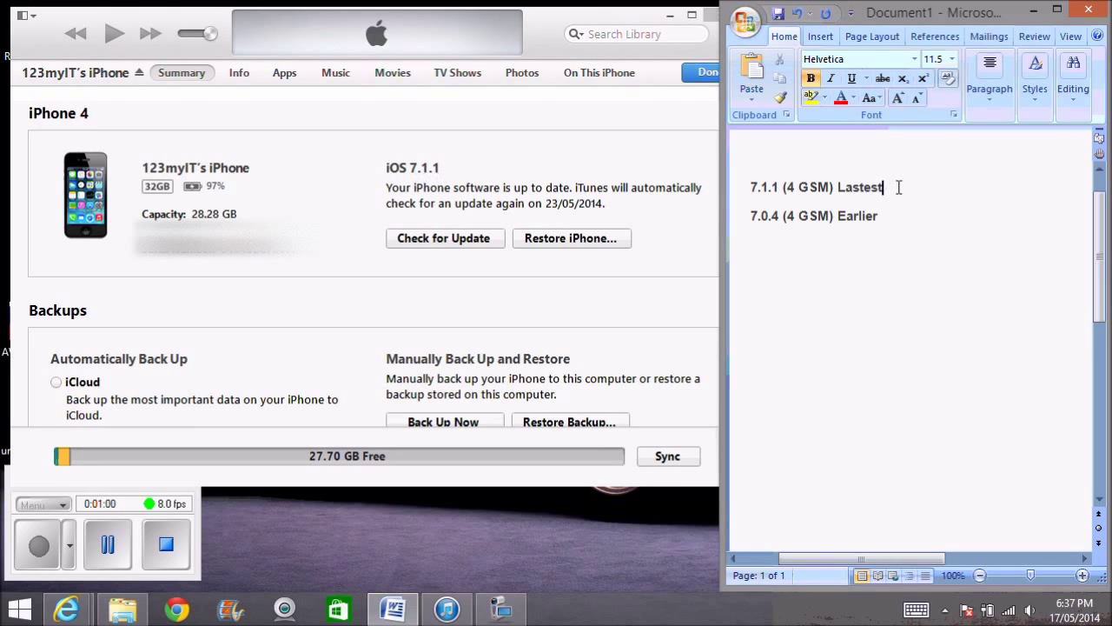
{"action": "left_click_drag", "start_coordinate": [898, 186], "coordinate": [747, 188]}
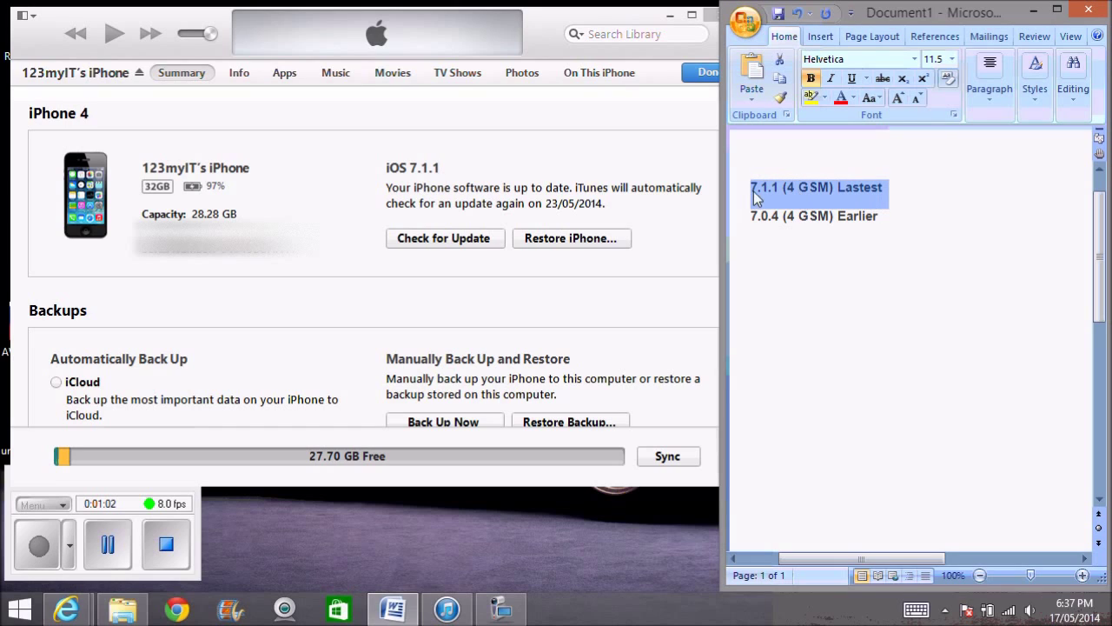
{"action": "left_click", "coordinate": [848, 253]}
{"action": "left_click_drag", "start_coordinate": [879, 215], "coordinate": [752, 218]}
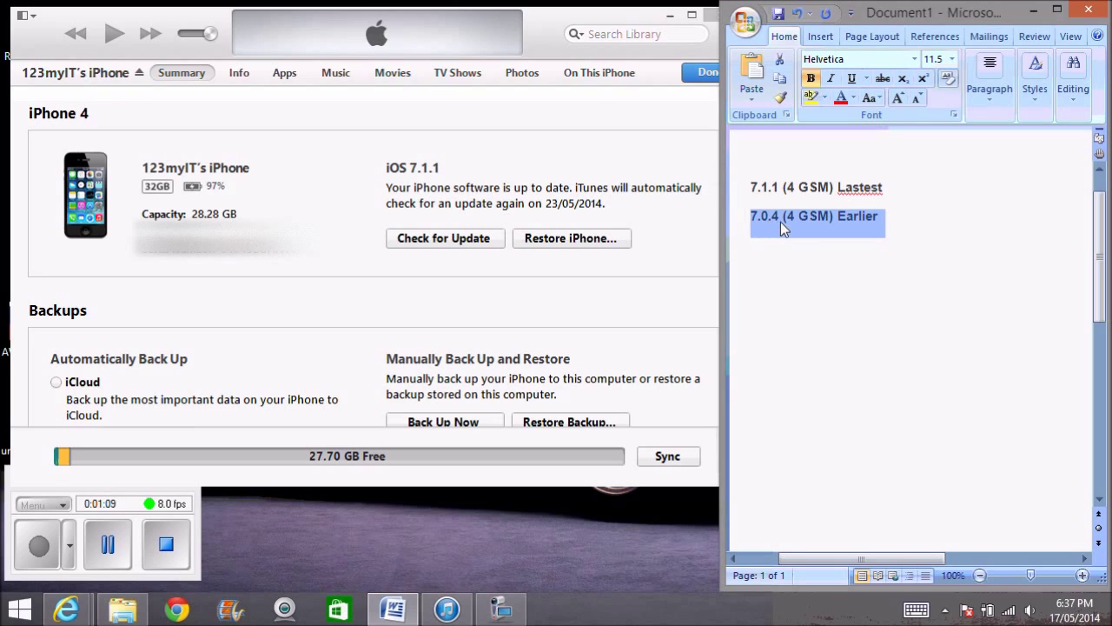
Step: Re-mark the 7.0.4 line, then browse from the iPhone summary for a firmware file to restore
{"action": "left_click", "coordinate": [637, 142]}
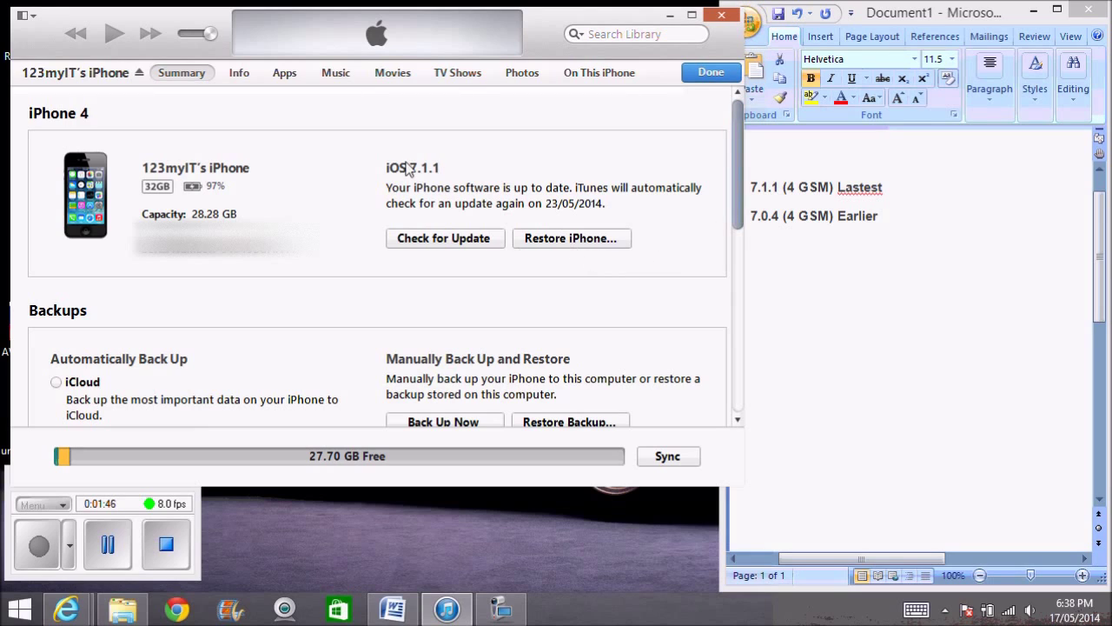
{"action": "triple_click", "coordinate": [791, 221]}
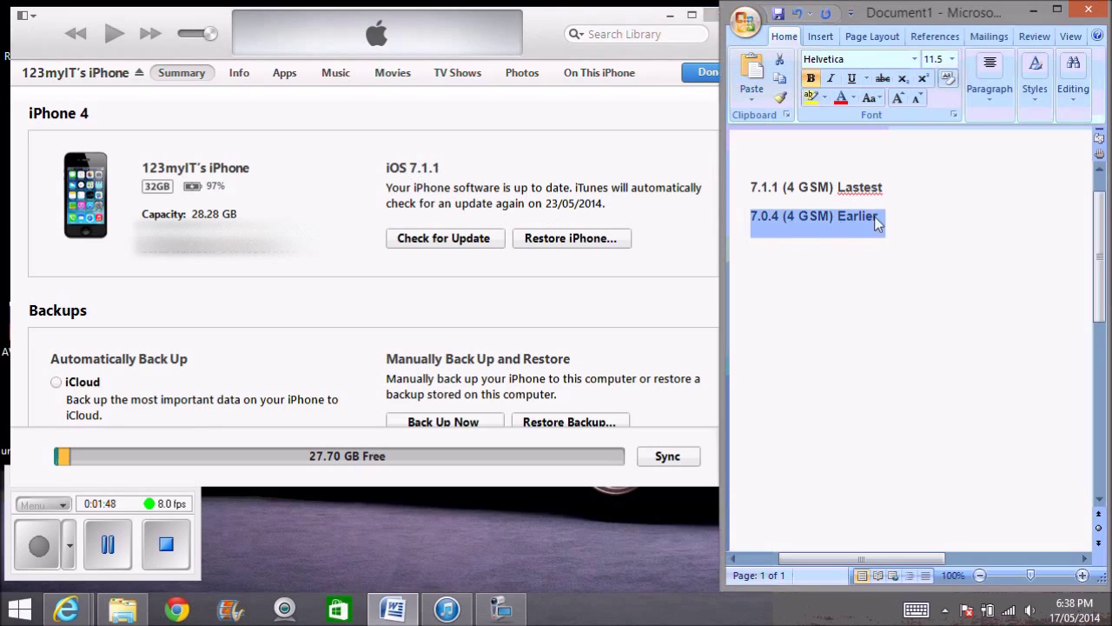
{"action": "left_click", "coordinate": [756, 219]}
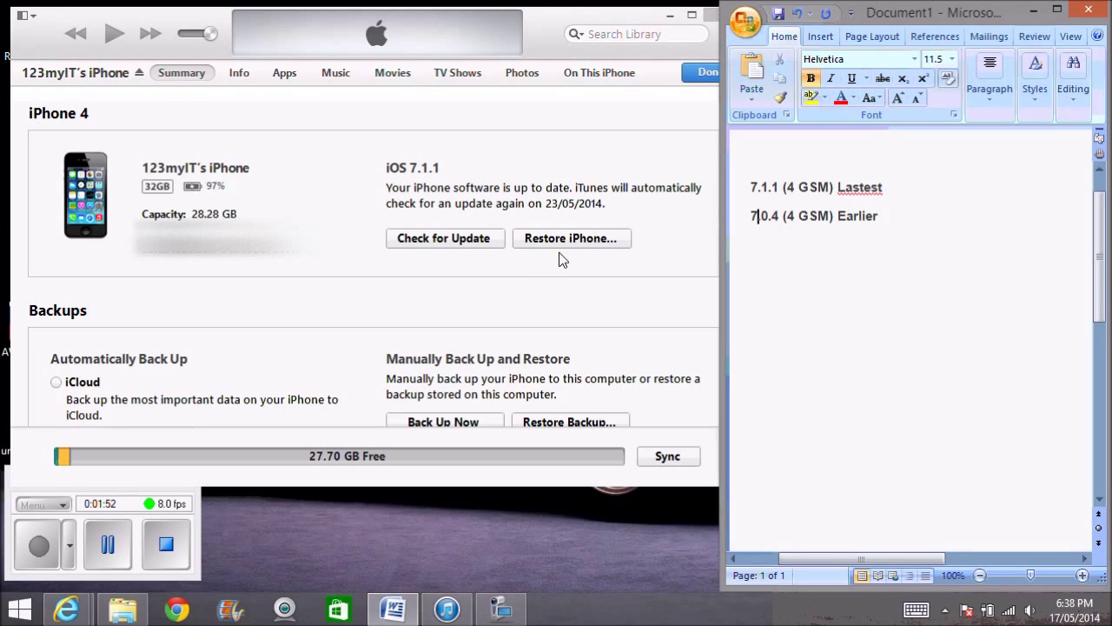
{"action": "left_click", "coordinate": [569, 238], "text": "shift"}
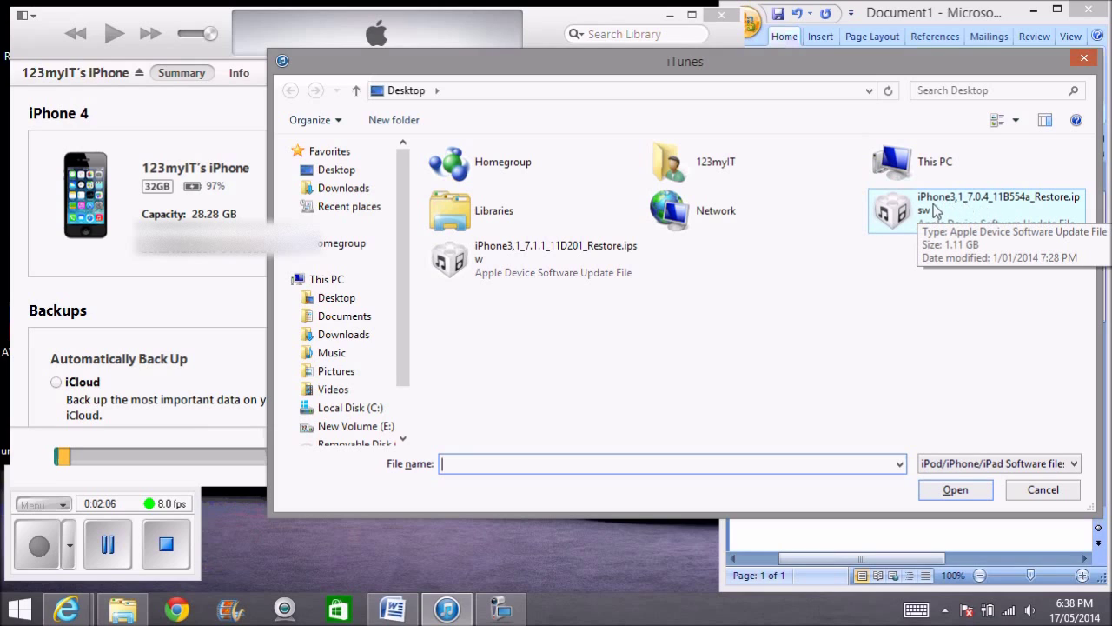
Step: Load iPhone3,1_7.0.4_11B554a_Restore.ipsw from the Desktop and confirm erasing and restoring to iOS 7.0.4
{"action": "left_click", "coordinate": [990, 206]}
{"action": "double_click", "coordinate": [989, 201]}
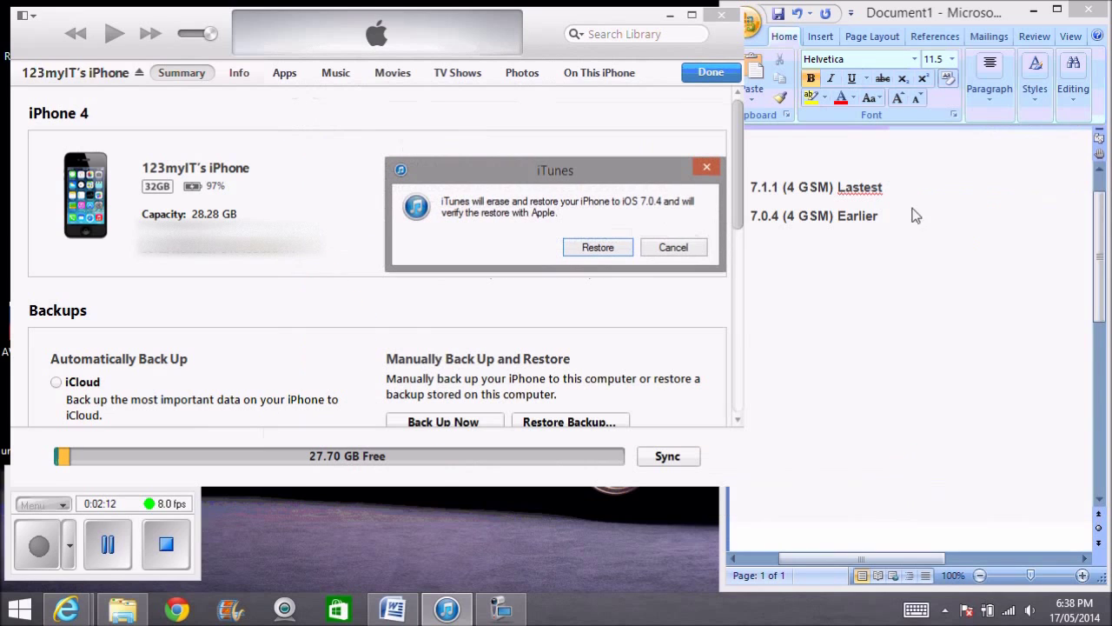
{"action": "mouse_move", "coordinate": [591, 183]}
{"action": "left_mouse_down"}
{"action": "mouse_move", "coordinate": [581, 228]}
{"action": "mouse_move", "coordinate": [560, 230]}
{"action": "left_mouse_up"}
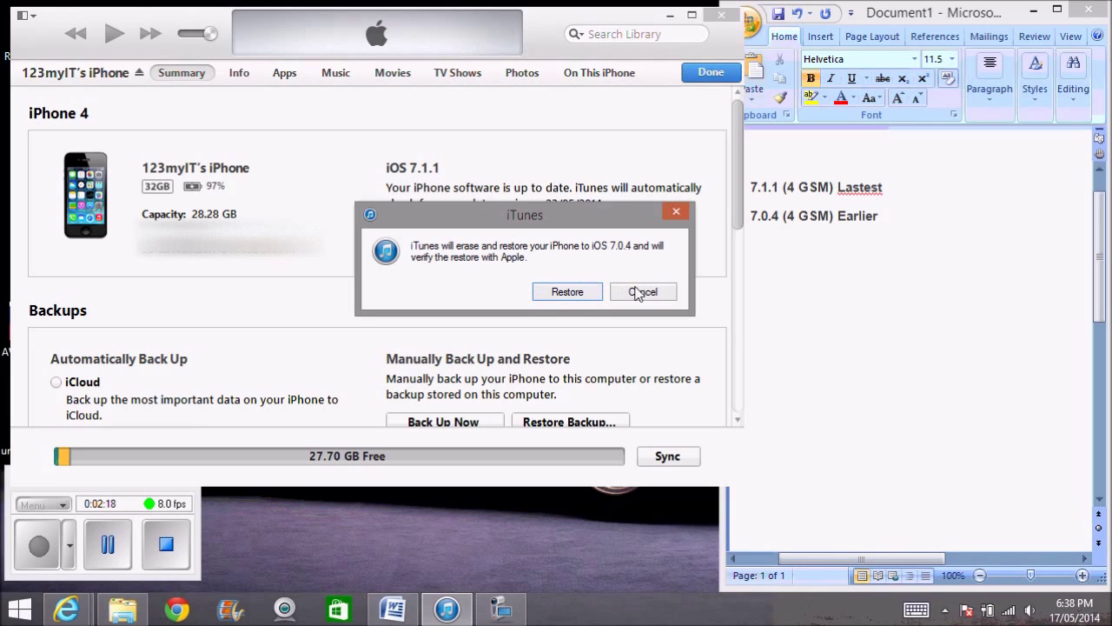
{"action": "left_click", "coordinate": [569, 293]}
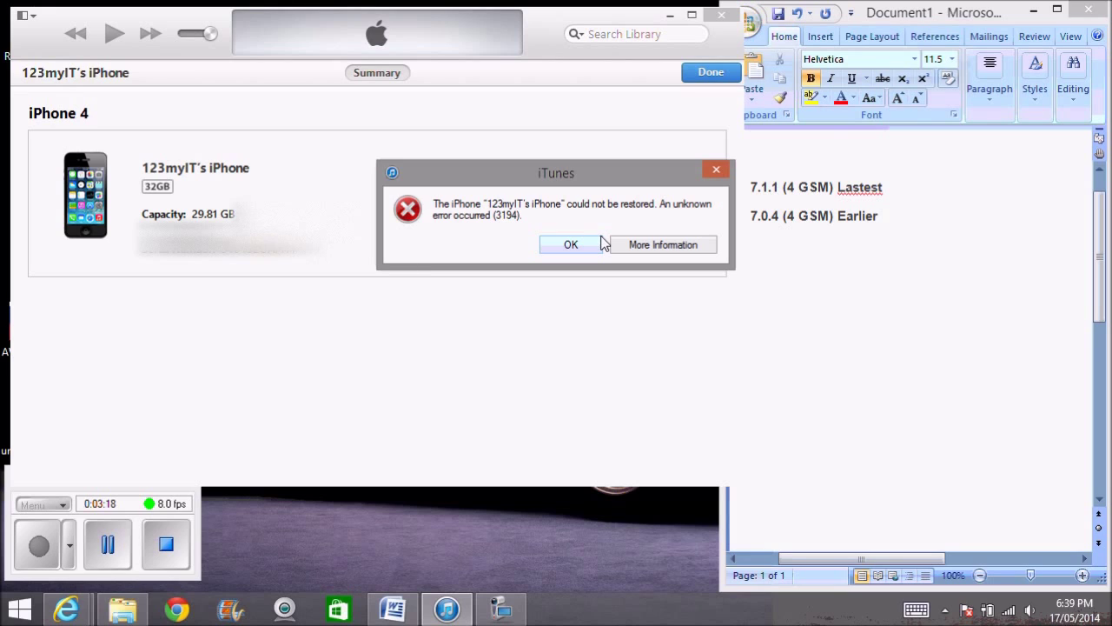
Step: While the restore fails with error 3194, highlight the 7.0.4 and 7.1.1 lines in the Word notes
{"action": "left_click", "coordinate": [906, 205]}
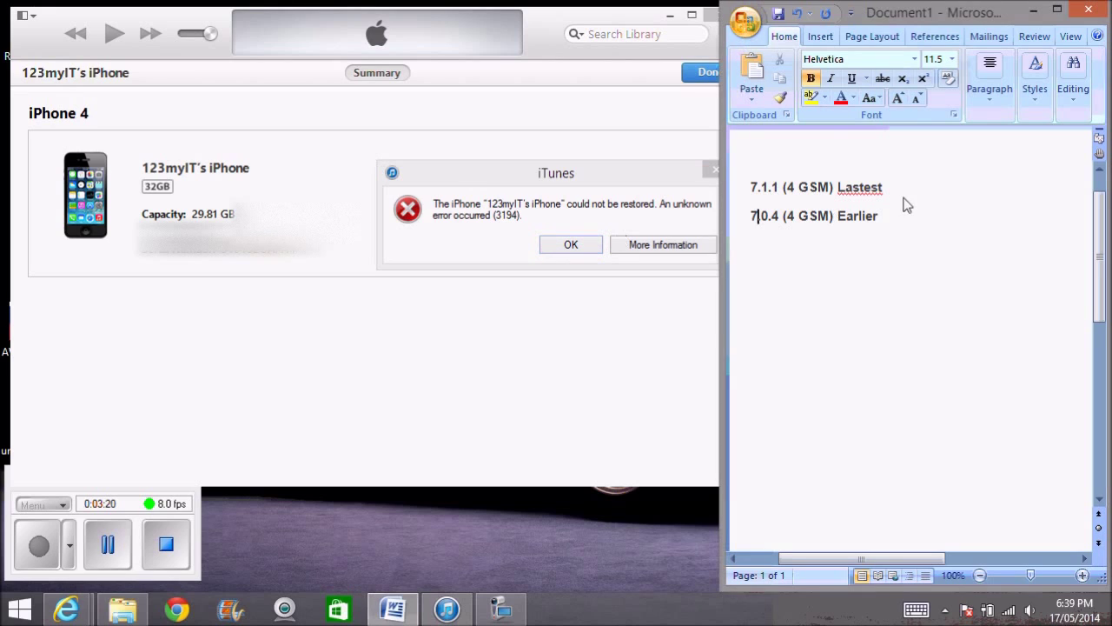
{"action": "left_click_drag", "start_coordinate": [885, 187], "coordinate": [749, 188]}
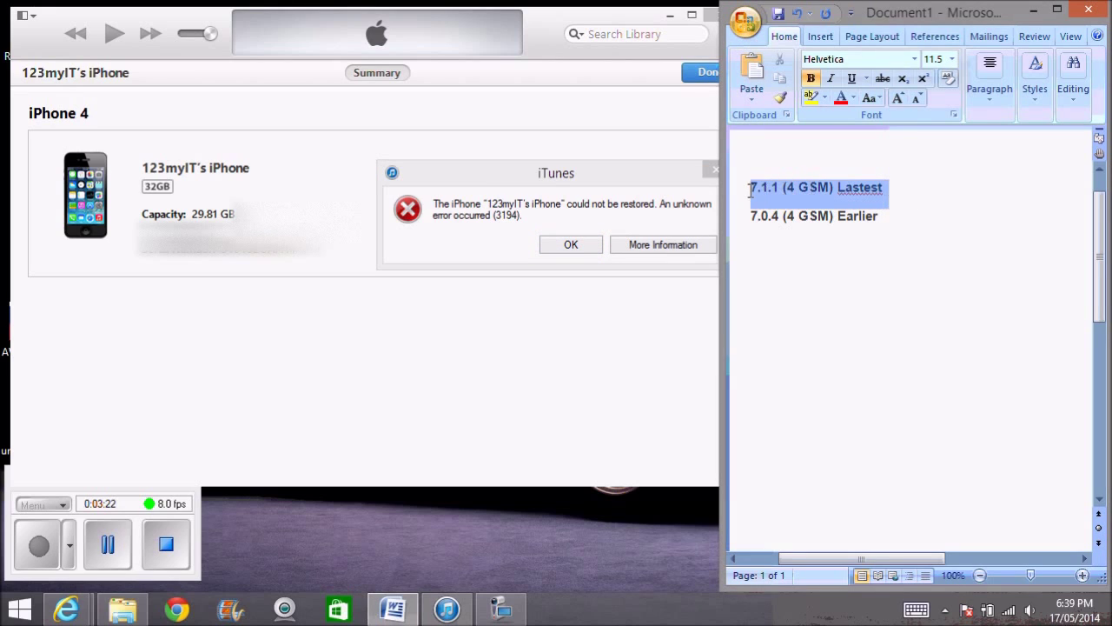
{"action": "left_click", "coordinate": [909, 199]}
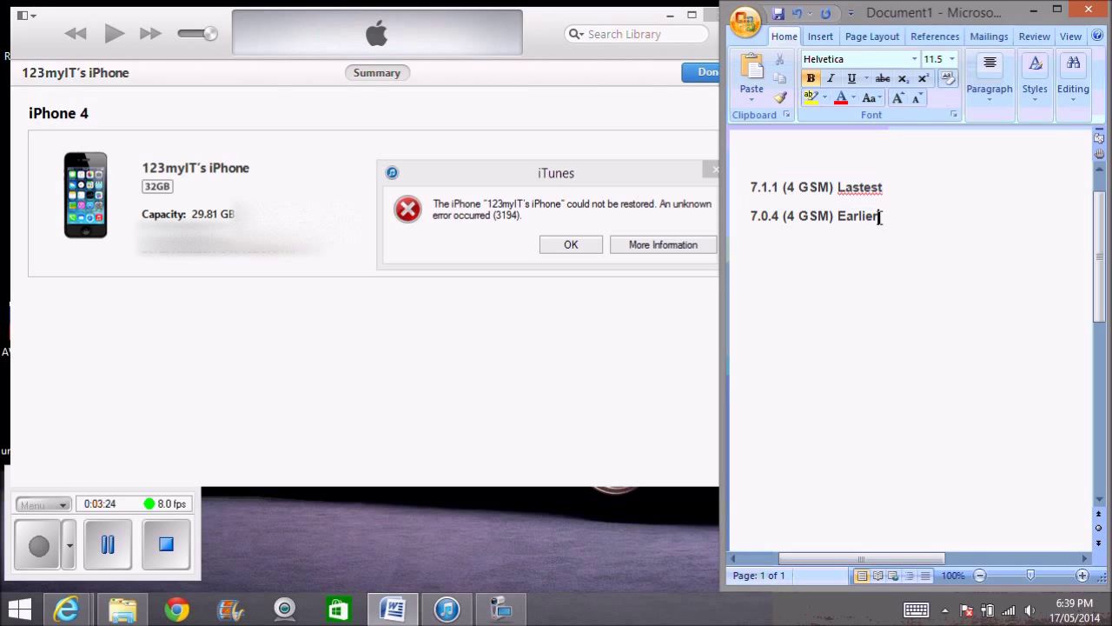
{"action": "left_click_drag", "start_coordinate": [881, 217], "coordinate": [751, 224]}
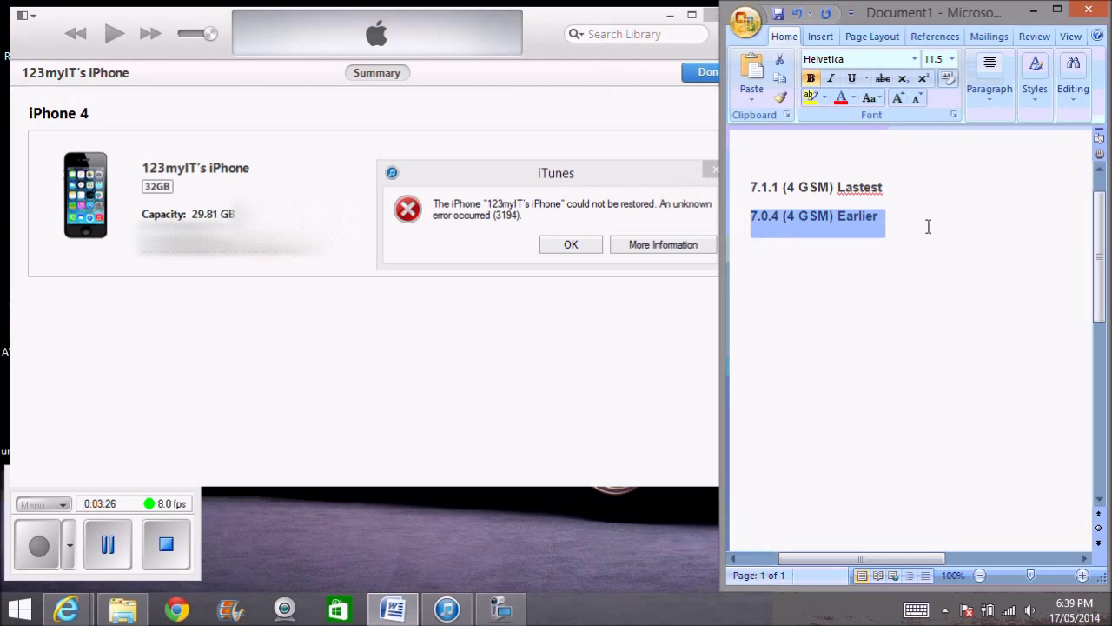
{"action": "left_click_drag", "start_coordinate": [891, 225], "coordinate": [763, 232]}
{"action": "left_click_drag", "start_coordinate": [933, 208], "coordinate": [755, 199]}
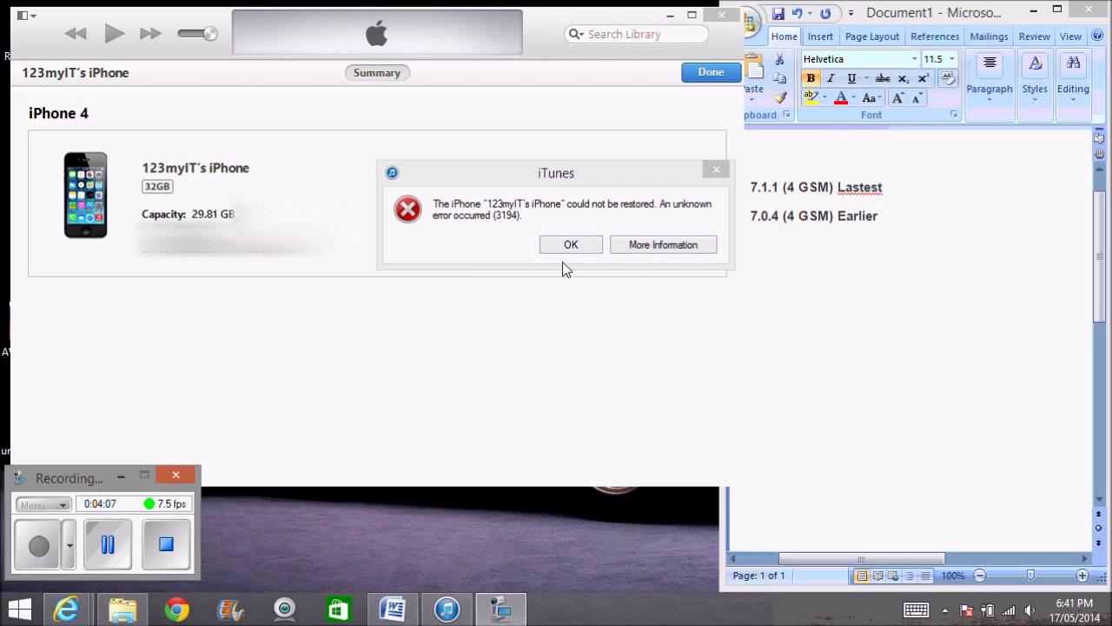
Step: Open Apple's support article on Error 3194 and highlight its web address and title
{"action": "left_click", "coordinate": [651, 247]}
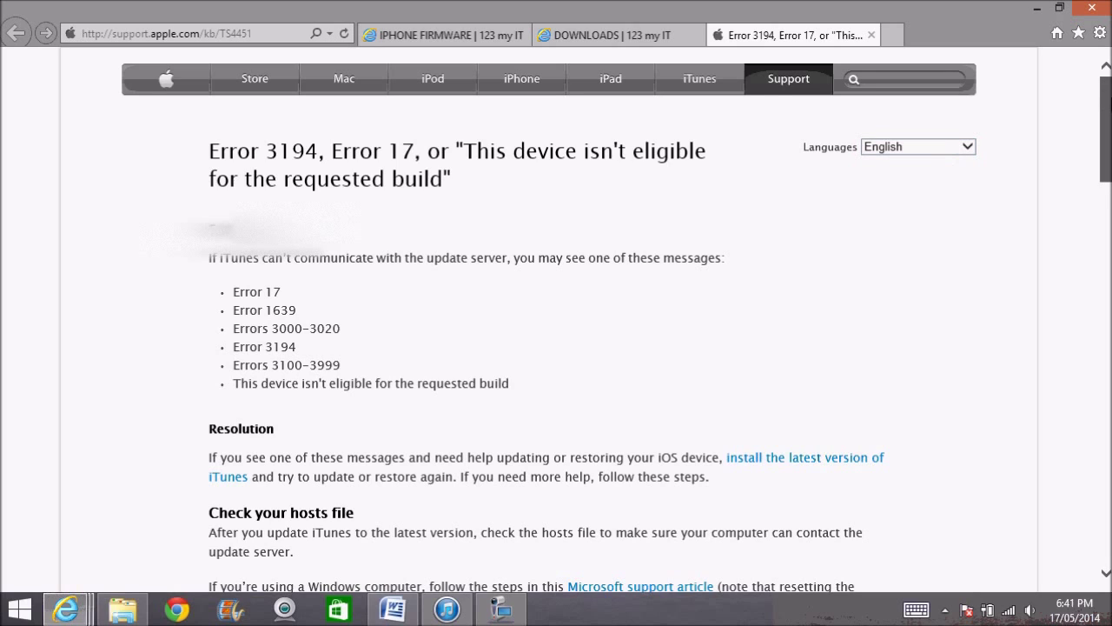
{"action": "left_click", "coordinate": [271, 33]}
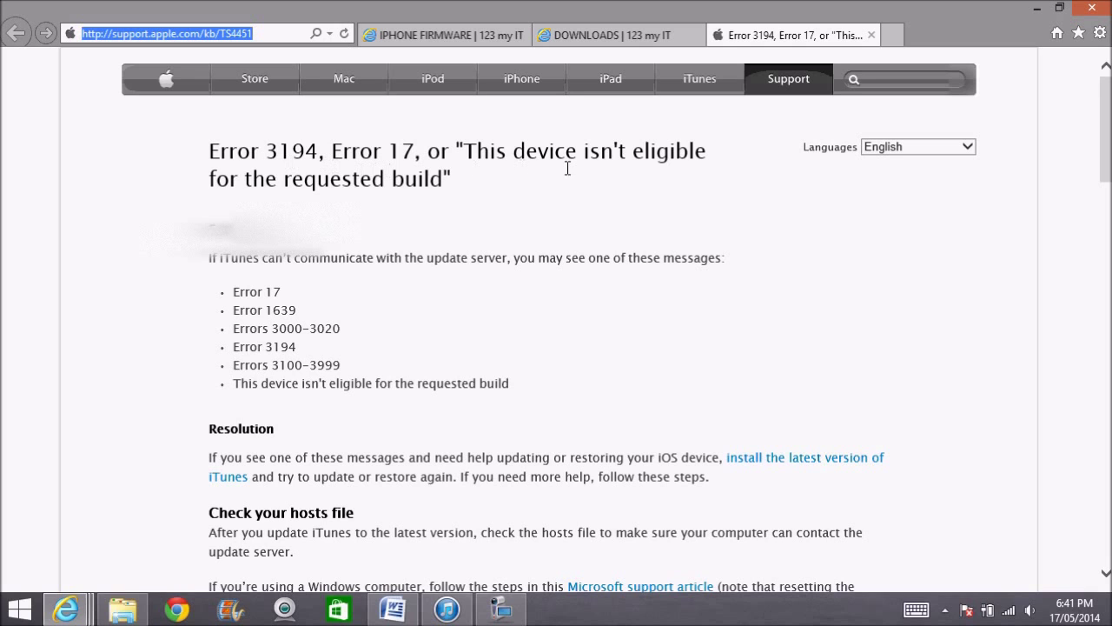
{"action": "left_click_drag", "start_coordinate": [452, 183], "coordinate": [237, 163]}
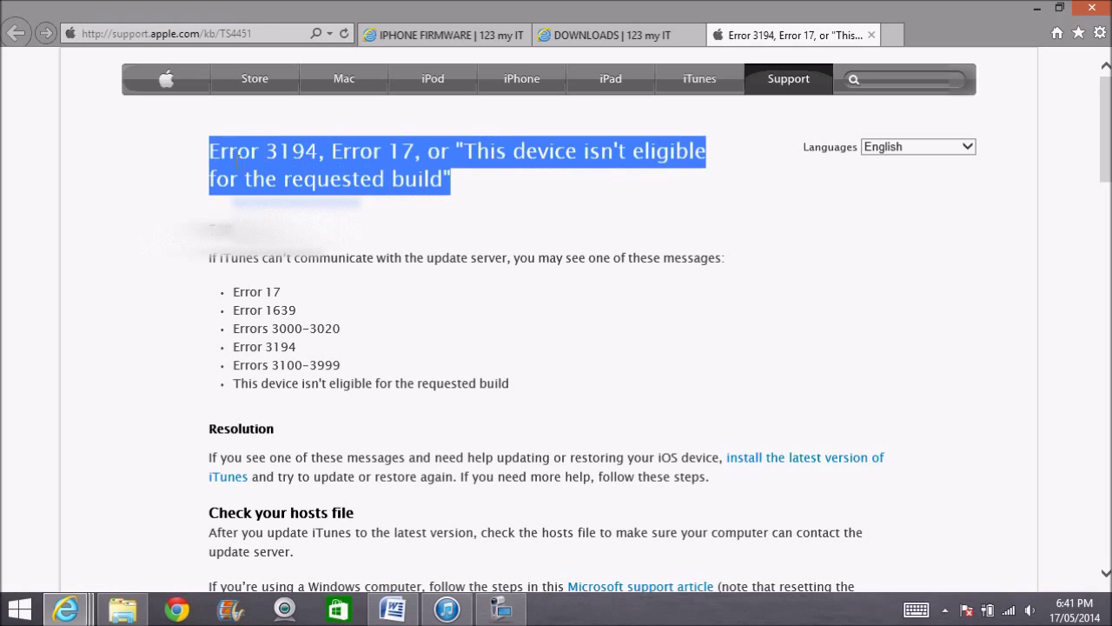
{"action": "scroll", "coordinate": [470, 295], "scroll_direction": "down", "scroll_amount": 2}
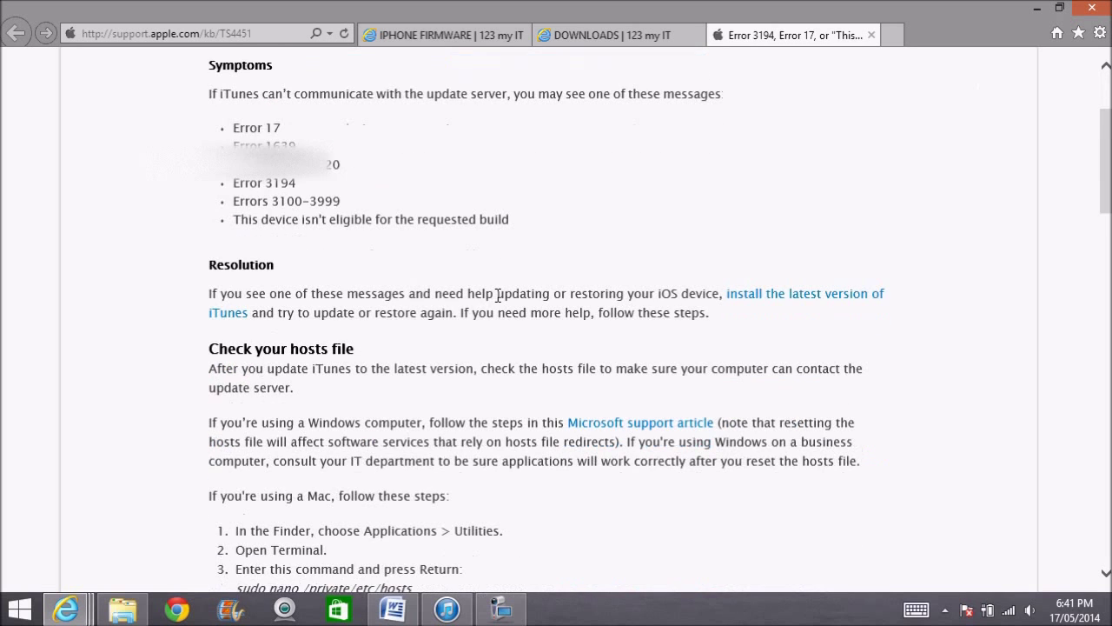
{"action": "scroll", "coordinate": [498, 301], "scroll_direction": "up", "scroll_amount": 3}
{"action": "scroll", "coordinate": [498, 302], "scroll_direction": "down", "scroll_amount": 5}
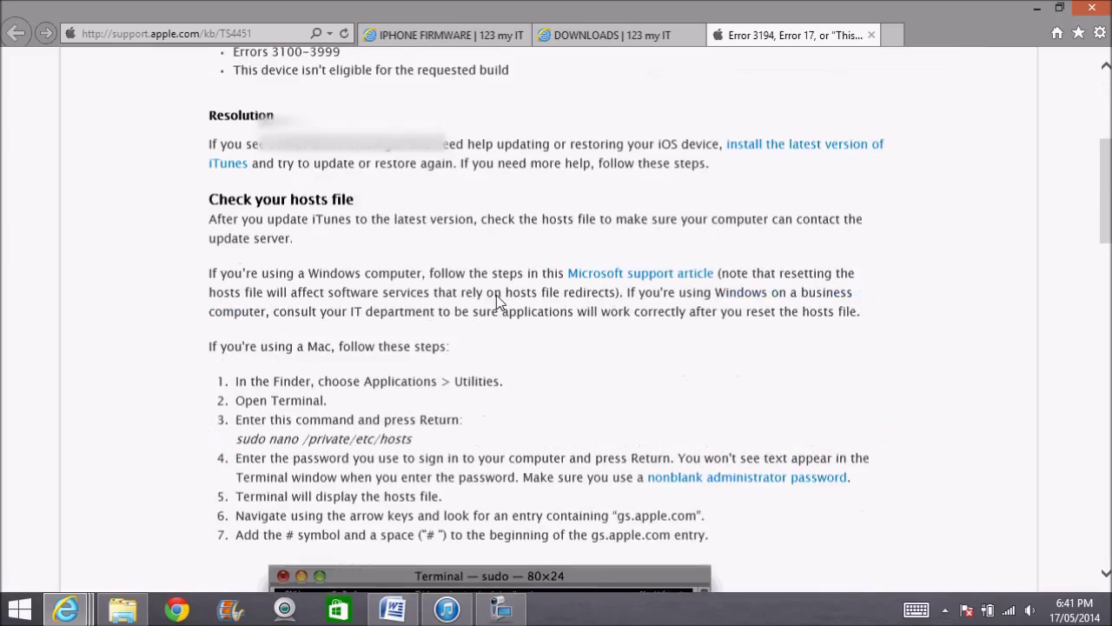
{"action": "scroll", "coordinate": [498, 302], "scroll_direction": "down", "scroll_amount": 13}
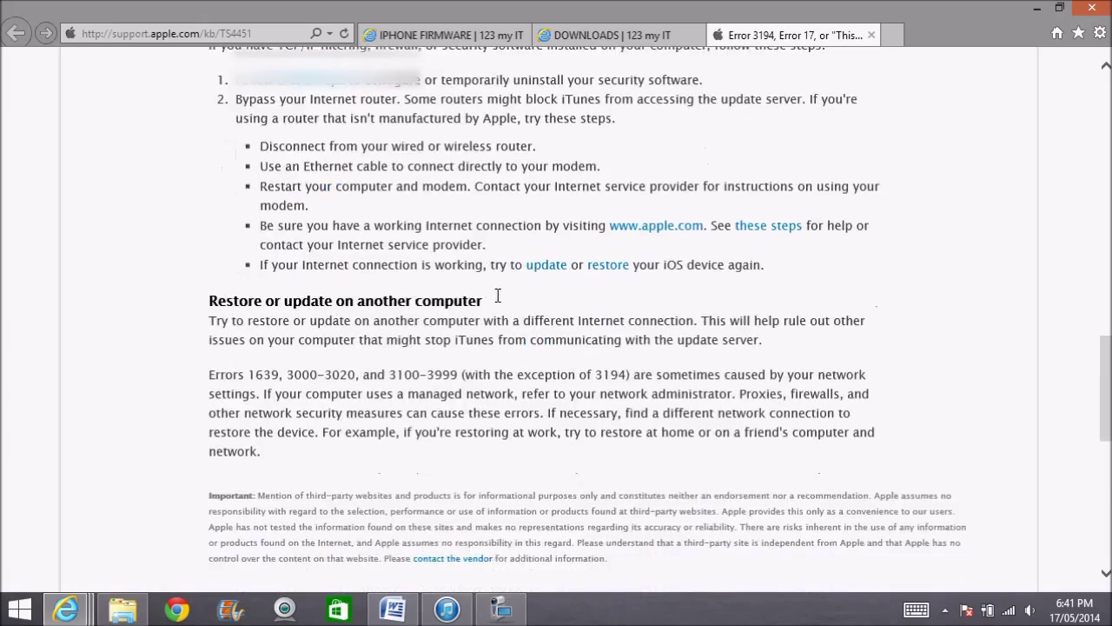
{"action": "scroll", "coordinate": [498, 296], "scroll_direction": "up", "scroll_amount": 12}
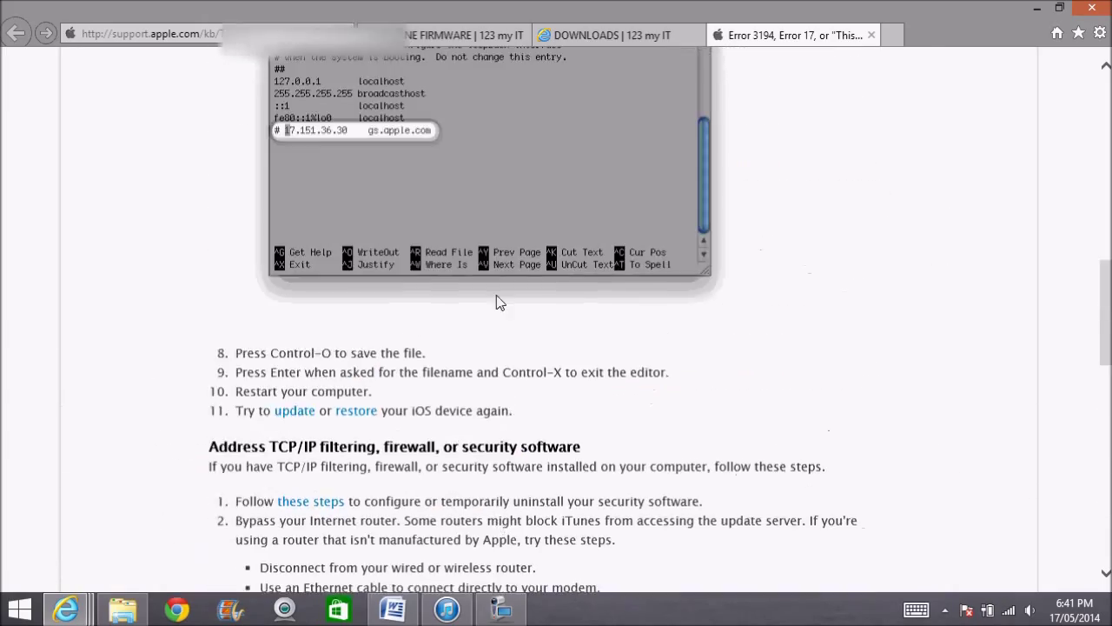
{"action": "scroll", "coordinate": [498, 302], "scroll_direction": "up", "scroll_amount": 9}
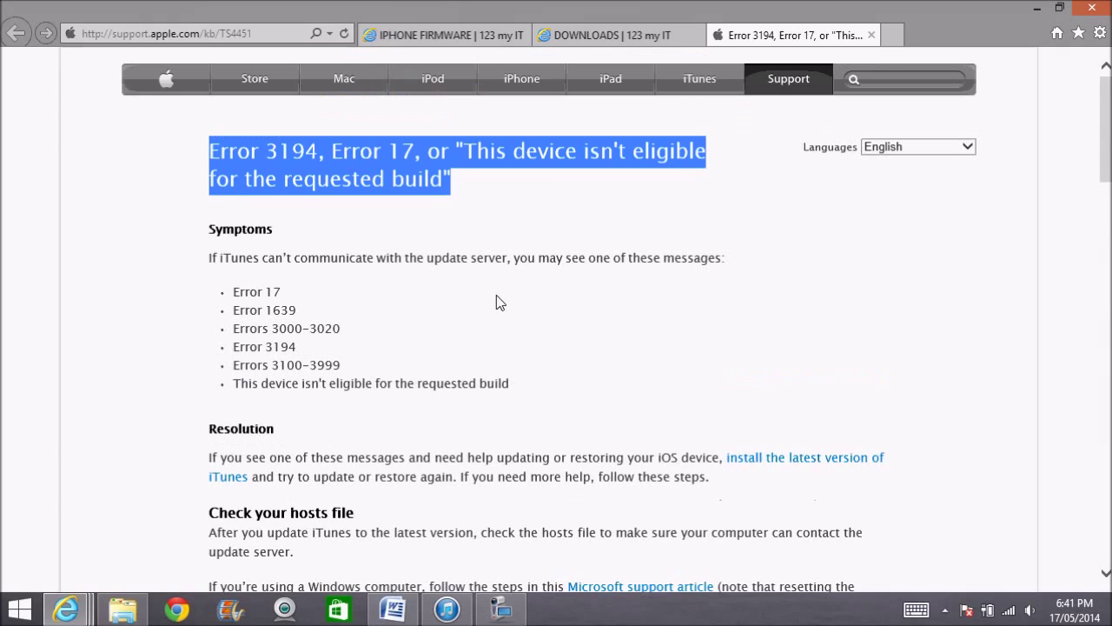
Step: Read down through the article's hosts-file fix and deselect the title
{"action": "left_click_drag", "start_coordinate": [479, 187], "coordinate": [241, 169]}
{"action": "scroll", "coordinate": [564, 285], "scroll_direction": "down", "scroll_amount": 5}
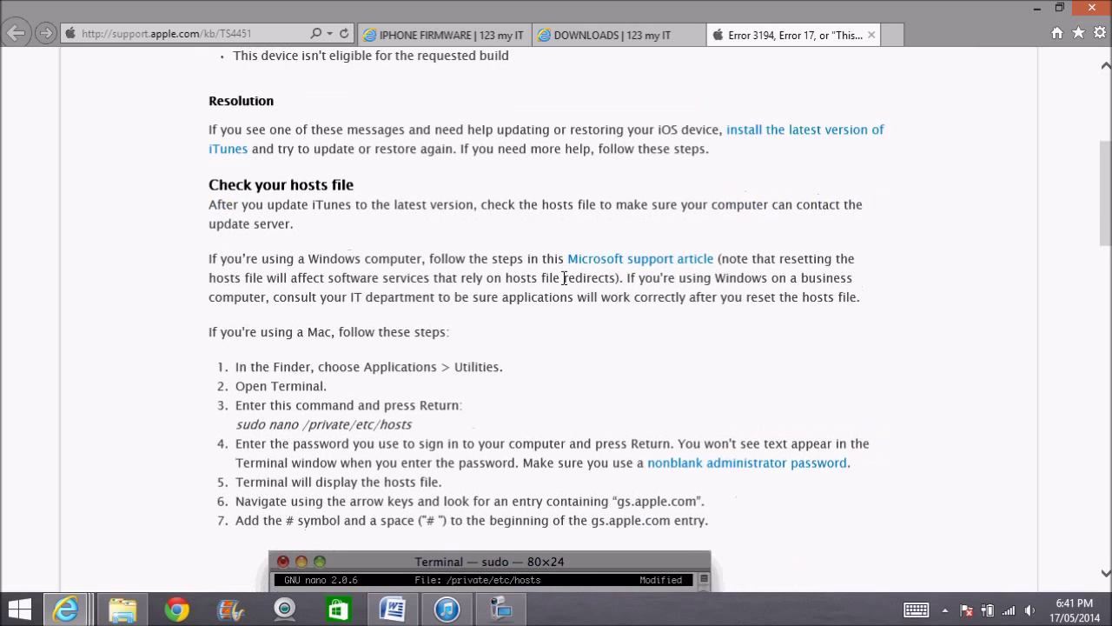
{"action": "scroll", "coordinate": [564, 278], "scroll_direction": "down", "scroll_amount": 2}
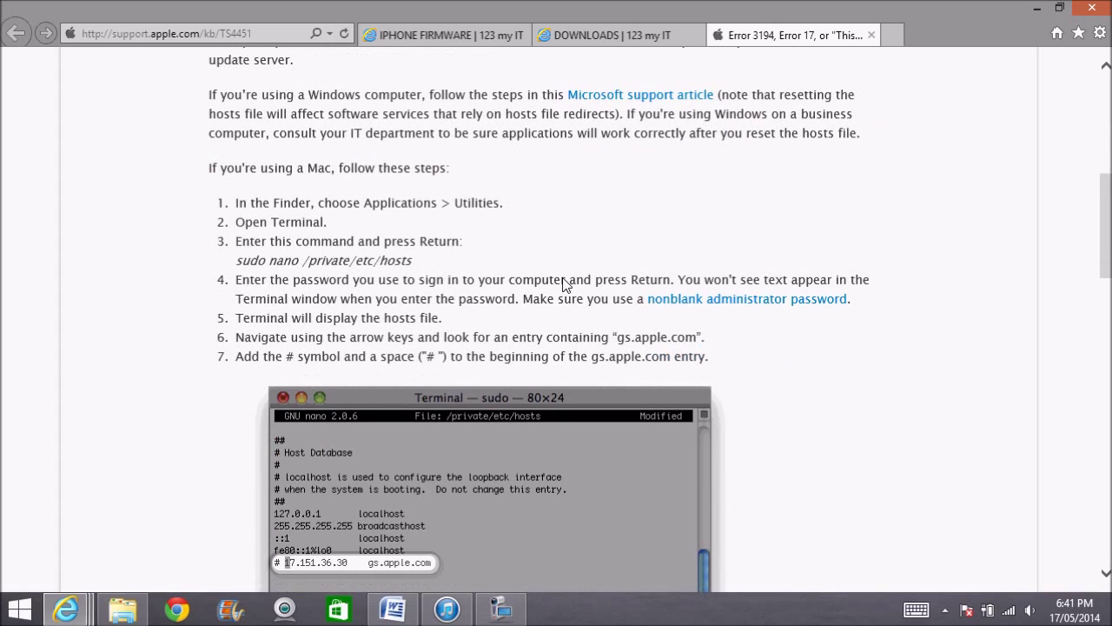
{"action": "scroll", "coordinate": [563, 285], "scroll_direction": "down", "scroll_amount": 10}
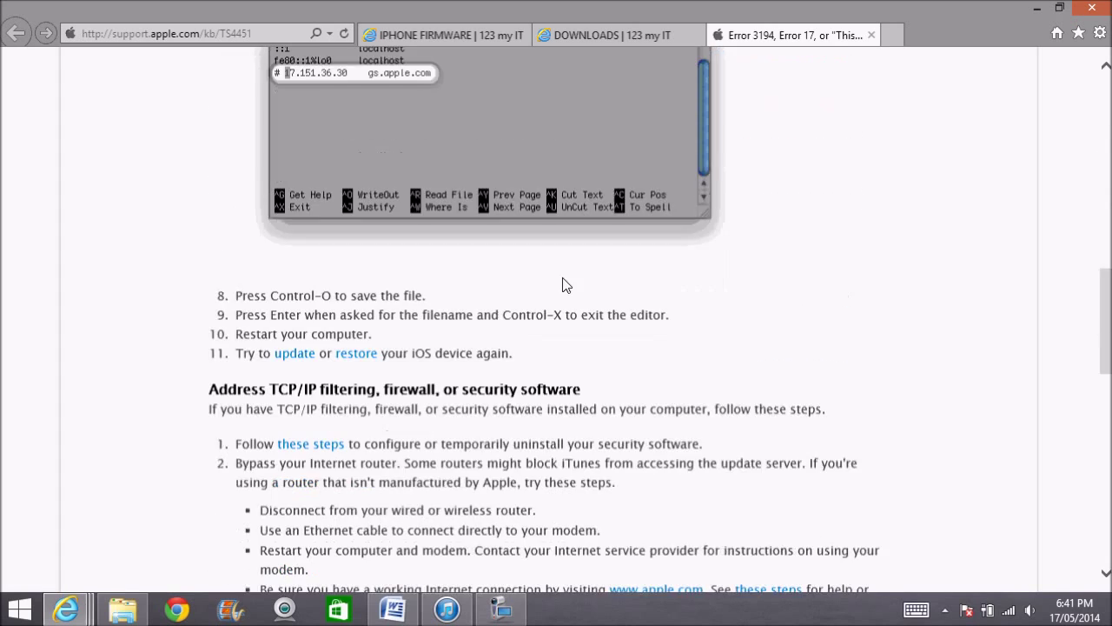
{"action": "scroll", "coordinate": [563, 277], "scroll_direction": "down", "scroll_amount": 2}
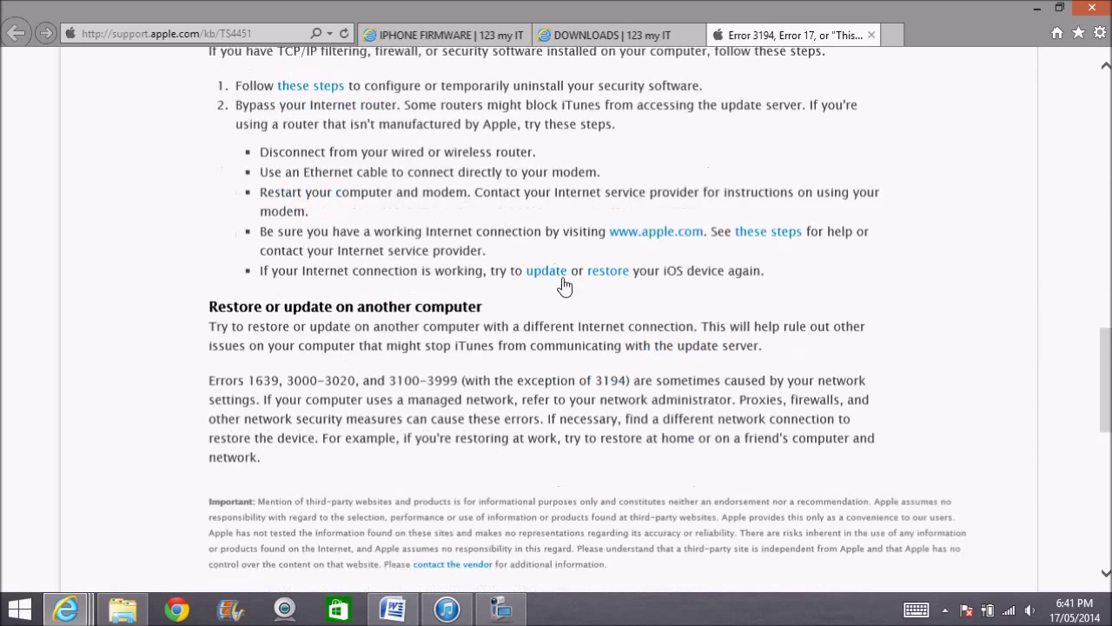
{"action": "scroll", "coordinate": [563, 280], "scroll_direction": "up", "scroll_amount": 12}
{"action": "scroll", "coordinate": [563, 280], "scroll_direction": "up", "scroll_amount": 4}
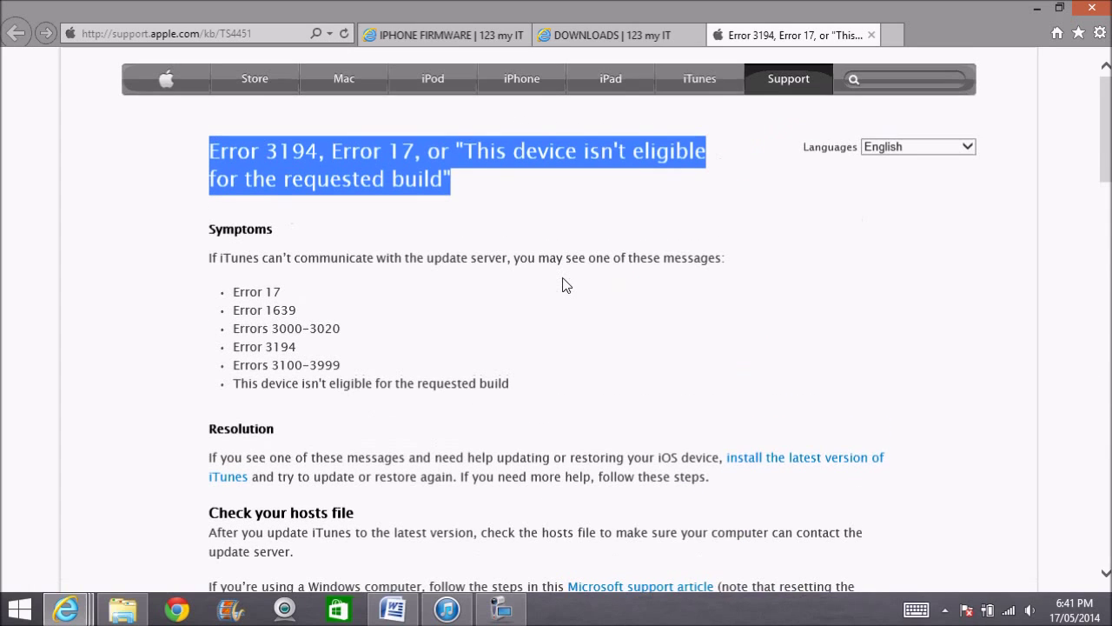
{"action": "left_click", "coordinate": [522, 182]}
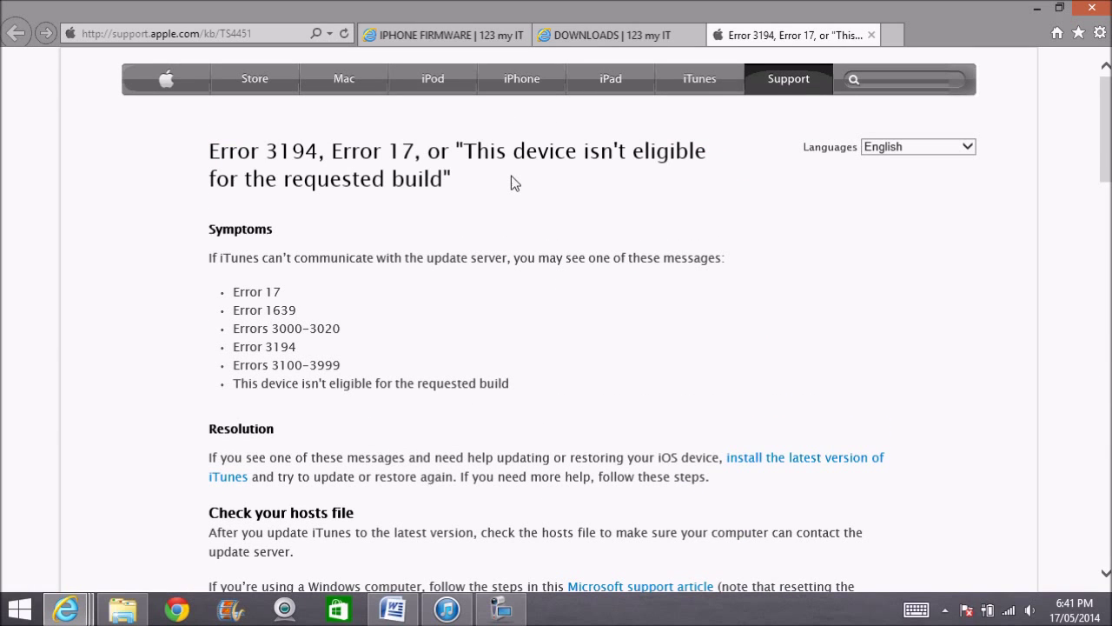
{"action": "scroll", "coordinate": [507, 289], "scroll_direction": "down", "scroll_amount": 10}
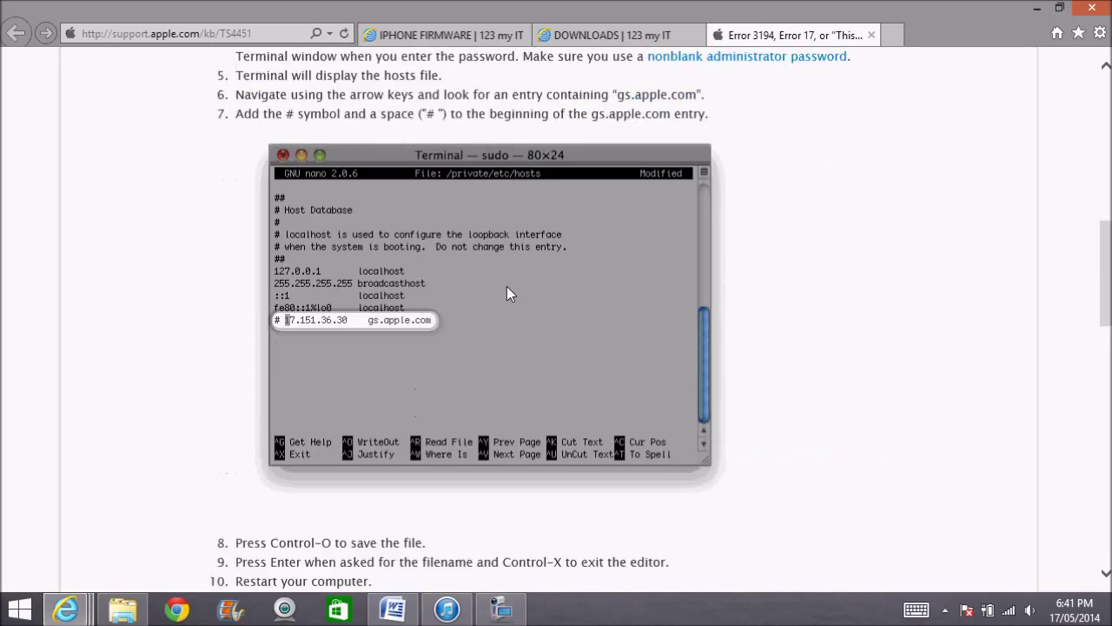
{"action": "scroll", "coordinate": [507, 291], "scroll_direction": "down", "scroll_amount": 15}
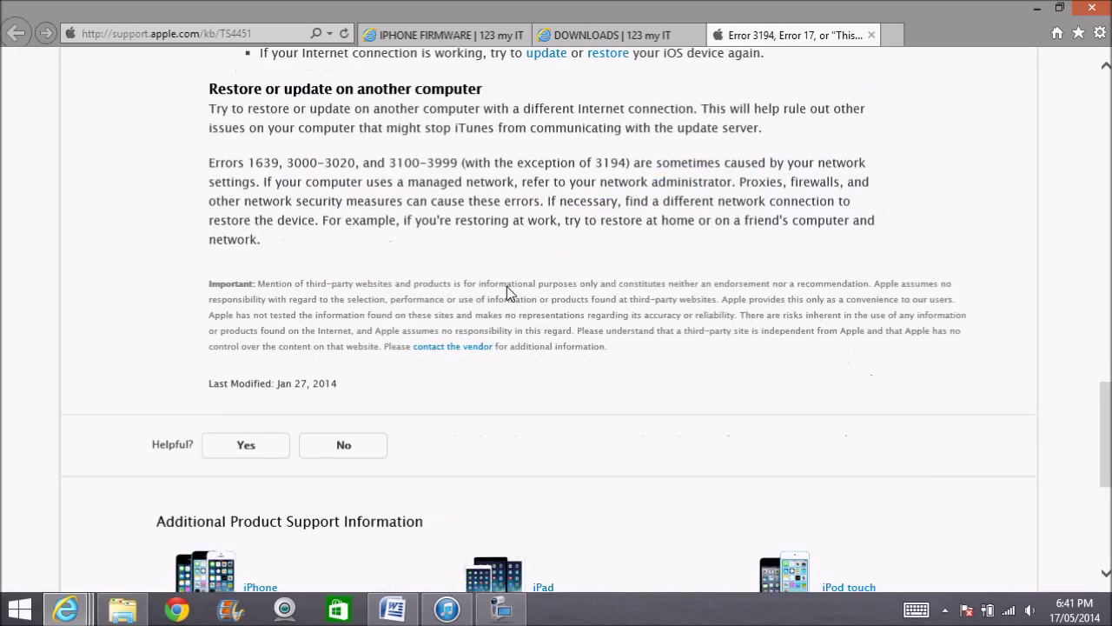
{"action": "scroll", "coordinate": [507, 285], "scroll_direction": "up", "scroll_amount": 20}
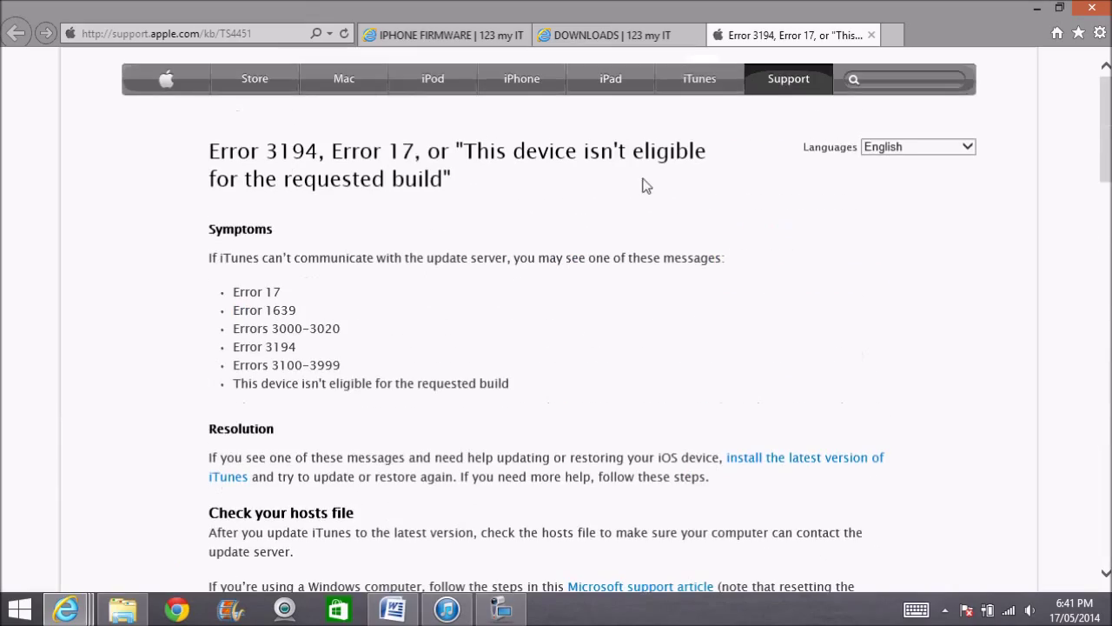
Step: Close the Error 3194 article and compare the Word version lines with the firmware list's 7.1.1 entry
{"action": "left_click", "coordinate": [871, 35]}
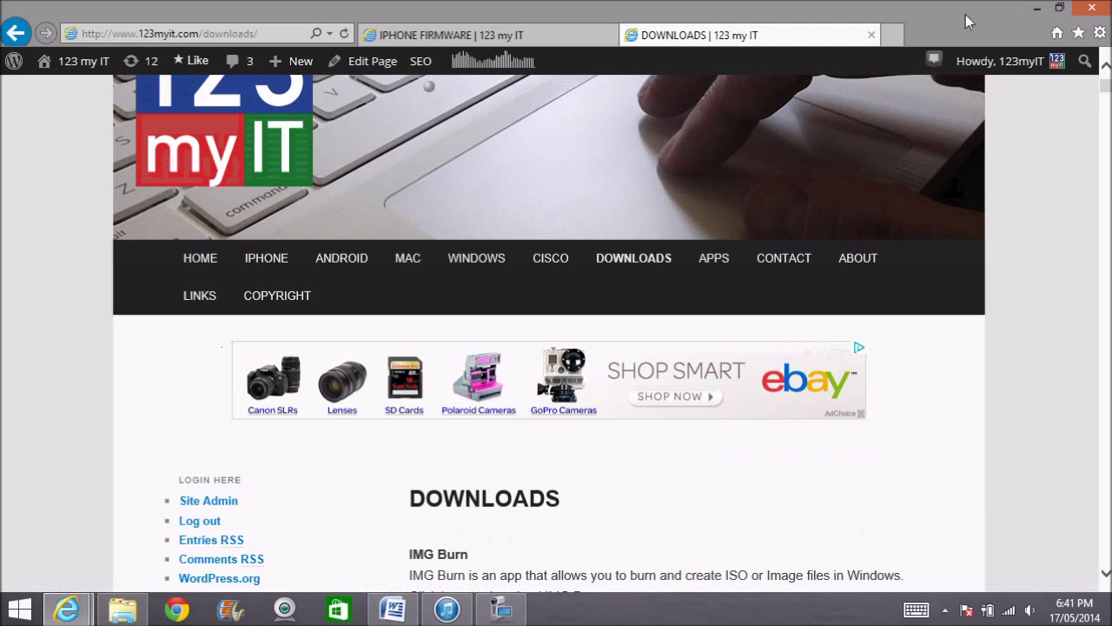
{"action": "left_click", "coordinate": [1041, 9]}
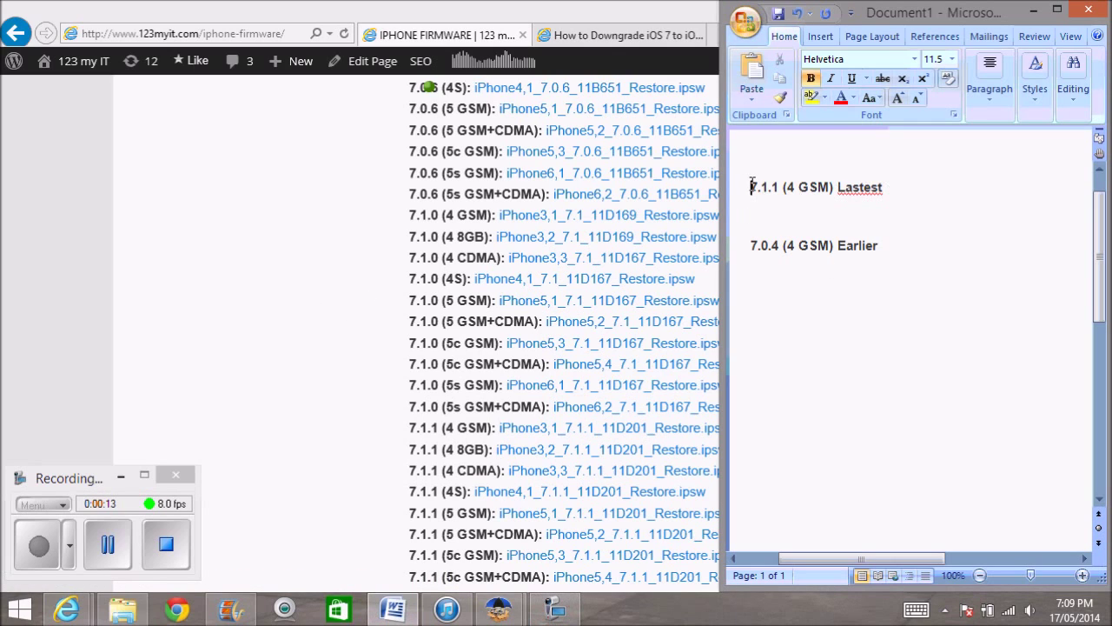
{"action": "left_click_drag", "start_coordinate": [751, 185], "coordinate": [884, 188]}
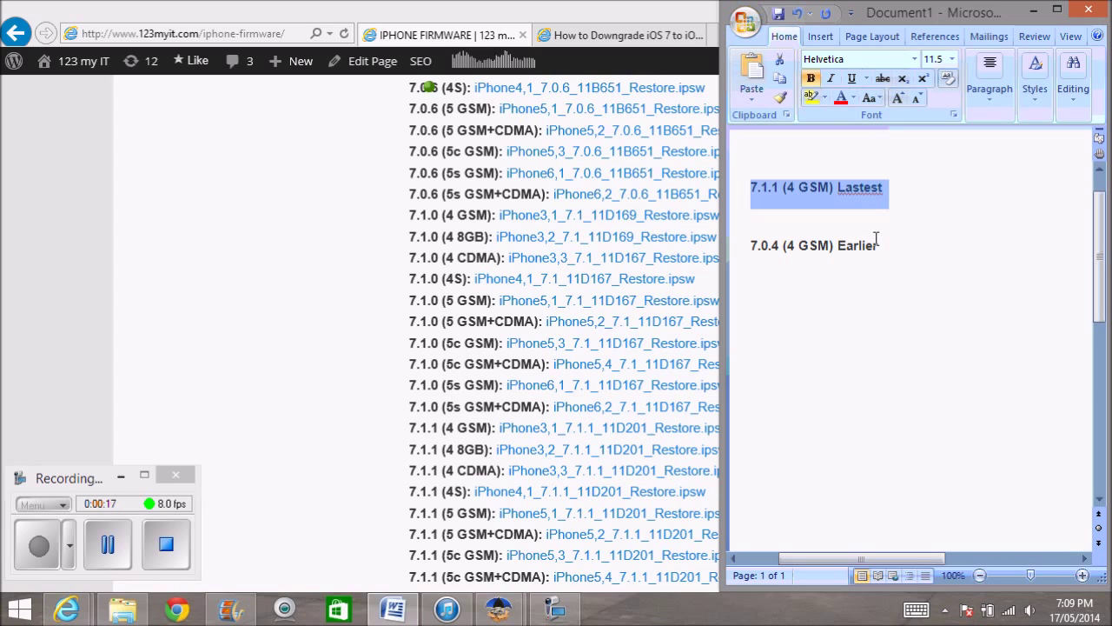
{"action": "left_click", "coordinate": [352, 346]}
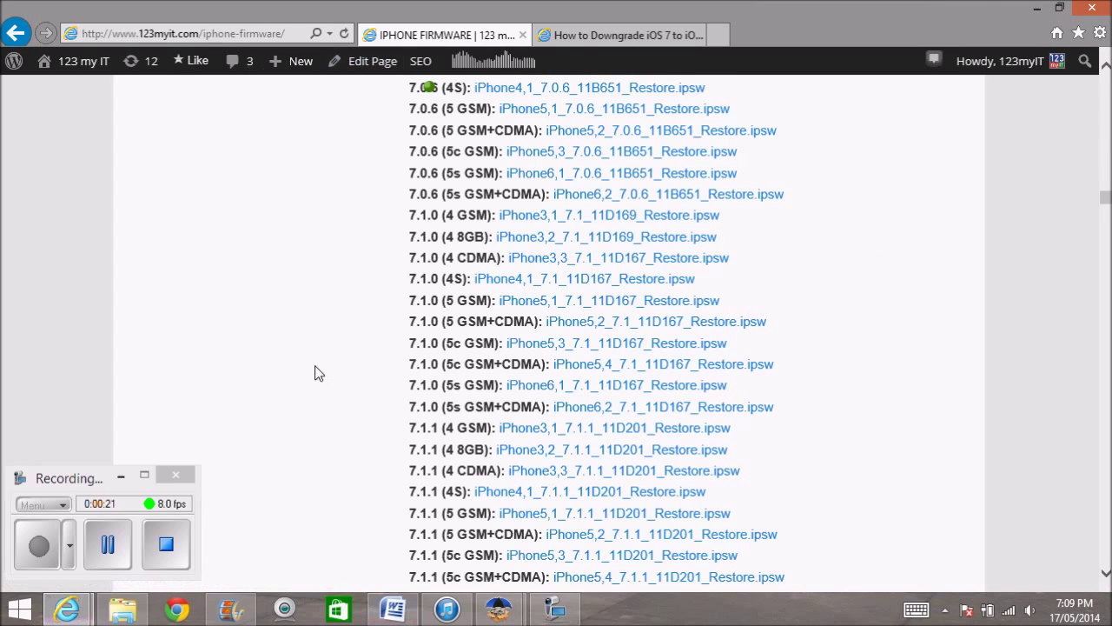
{"action": "scroll", "coordinate": [315, 373], "scroll_direction": "down", "scroll_amount": 3}
{"action": "scroll", "coordinate": [315, 373], "scroll_direction": "up", "scroll_amount": 3}
{"action": "scroll", "coordinate": [316, 373], "scroll_direction": "down", "scroll_amount": 3}
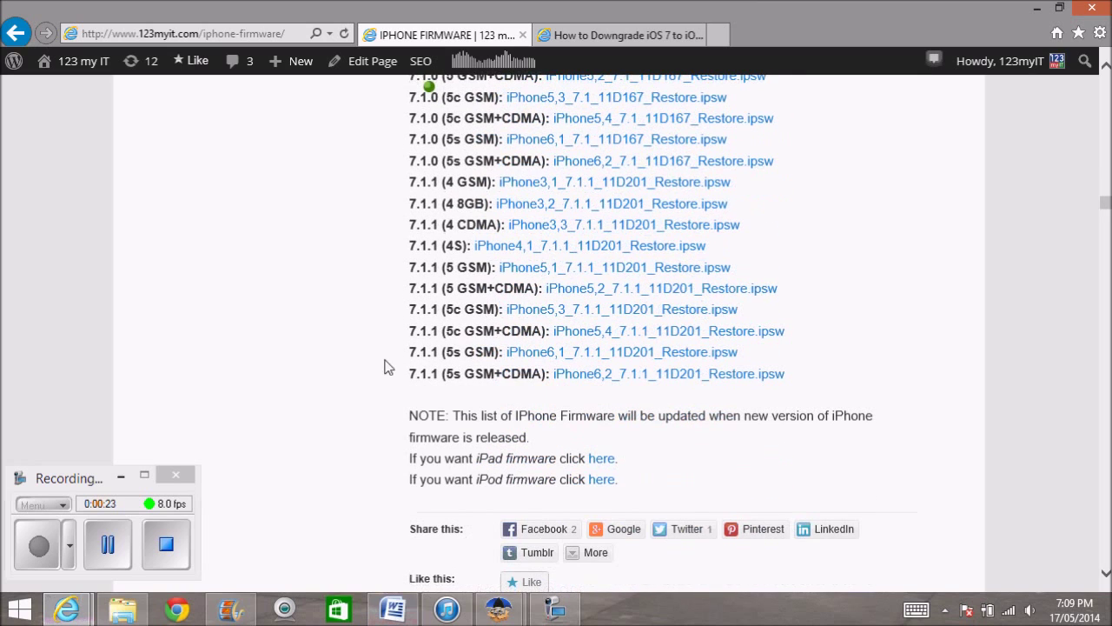
{"action": "left_click_drag", "start_coordinate": [411, 373], "coordinate": [439, 374]}
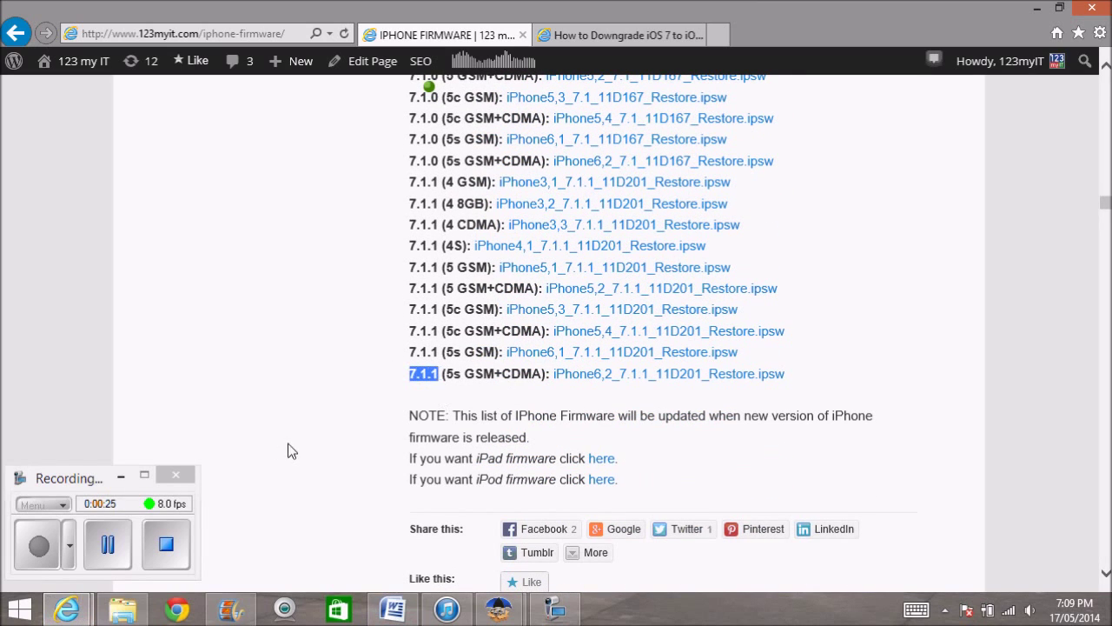
{"action": "scroll", "coordinate": [313, 363], "scroll_direction": "up", "scroll_amount": 5}
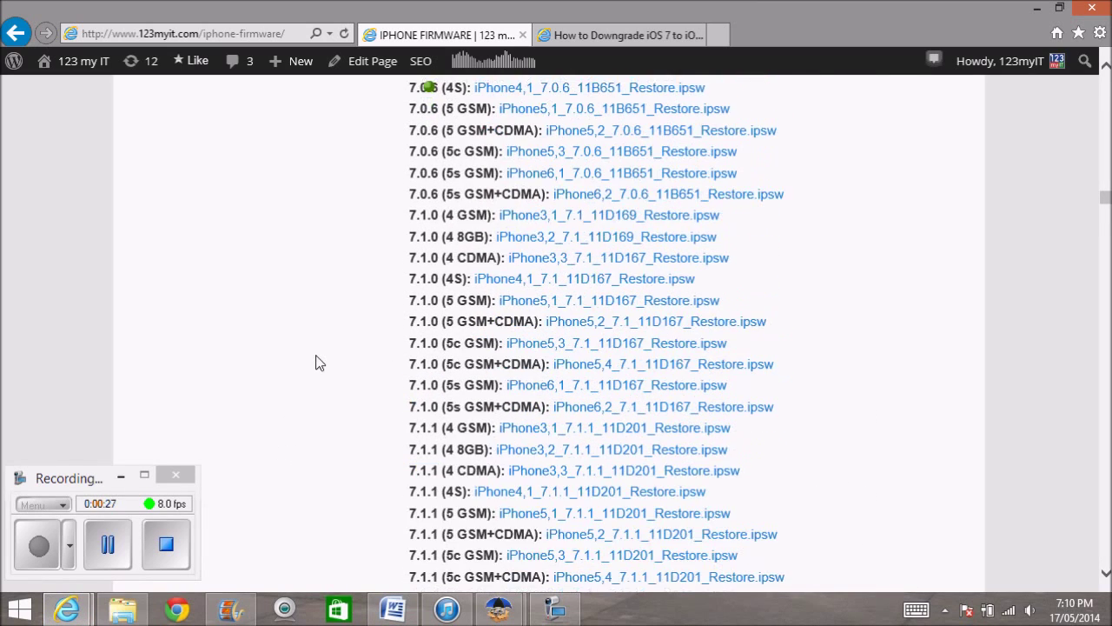
{"action": "scroll", "coordinate": [340, 365], "scroll_direction": "up", "scroll_amount": 2}
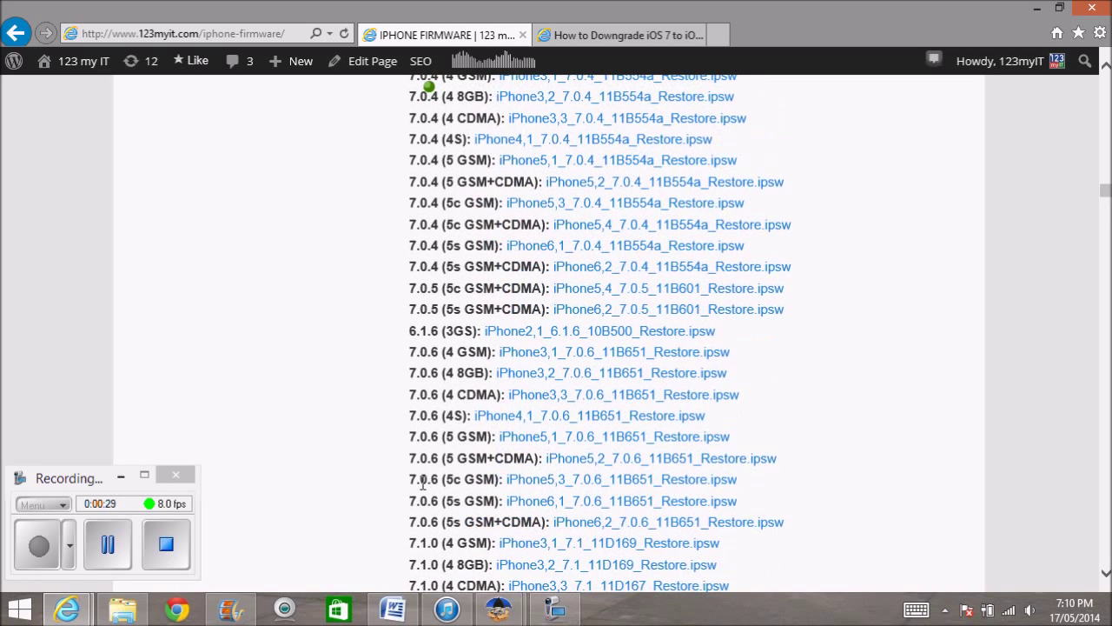
{"action": "left_click", "coordinate": [392, 609]}
{"action": "left_click_drag", "start_coordinate": [883, 247], "coordinate": [754, 261]}
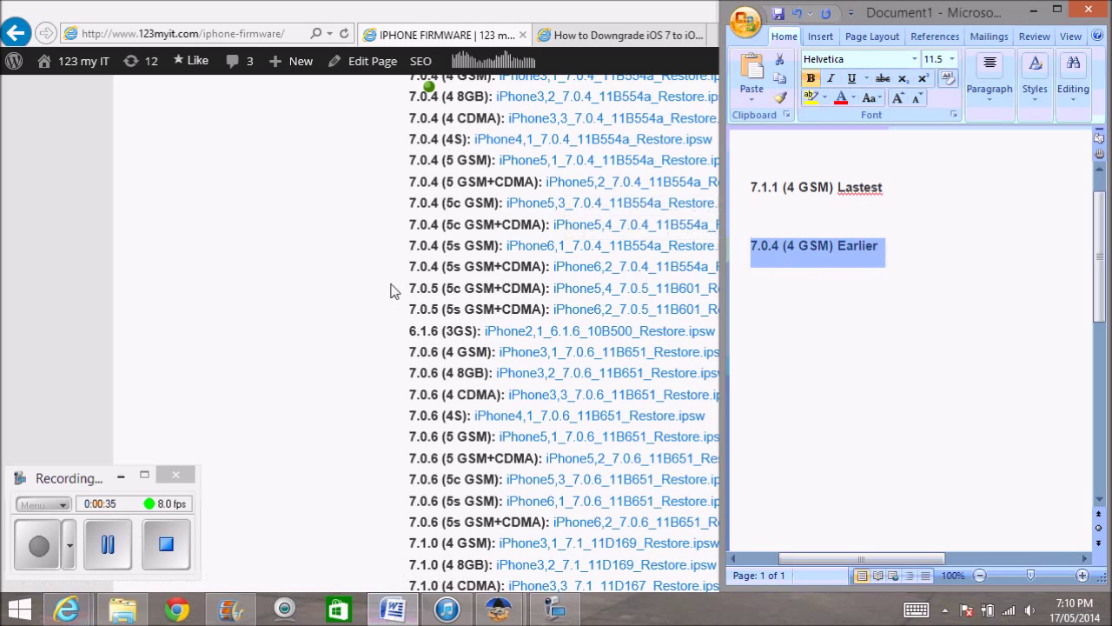
Step: Select the '7.0.6 (4 GSM):' label on the iPhone Firmware page and copy it
{"action": "left_click", "coordinate": [328, 286]}
{"action": "scroll", "coordinate": [328, 286], "scroll_direction": "up", "scroll_amount": 3}
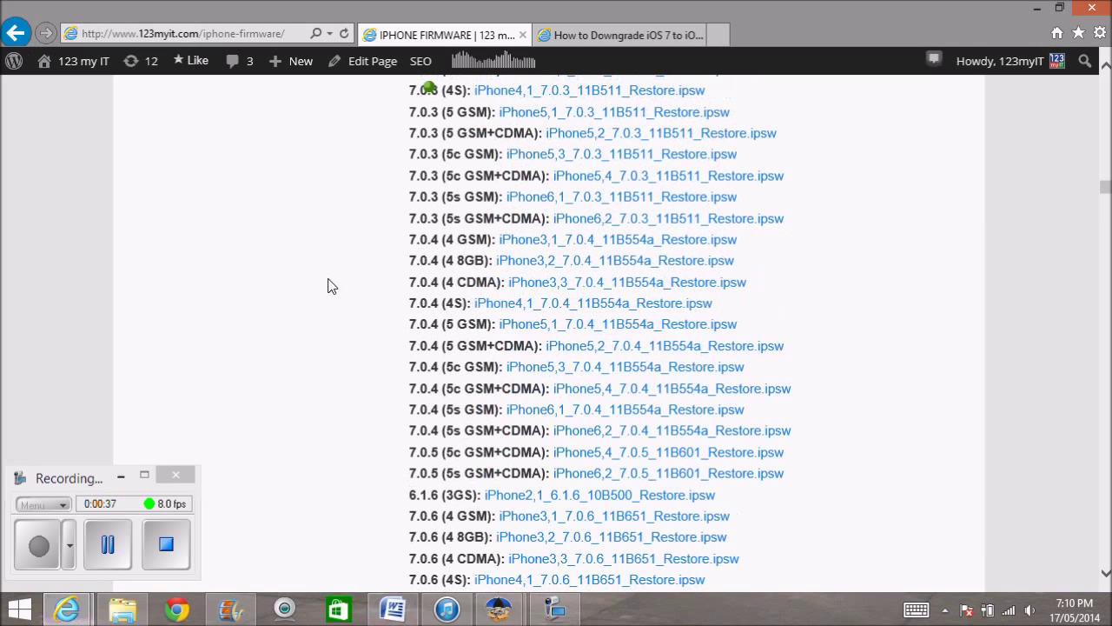
{"action": "scroll", "coordinate": [330, 285], "scroll_direction": "down", "scroll_amount": 3}
{"action": "scroll", "coordinate": [336, 280], "scroll_direction": "up", "scroll_amount": 2}
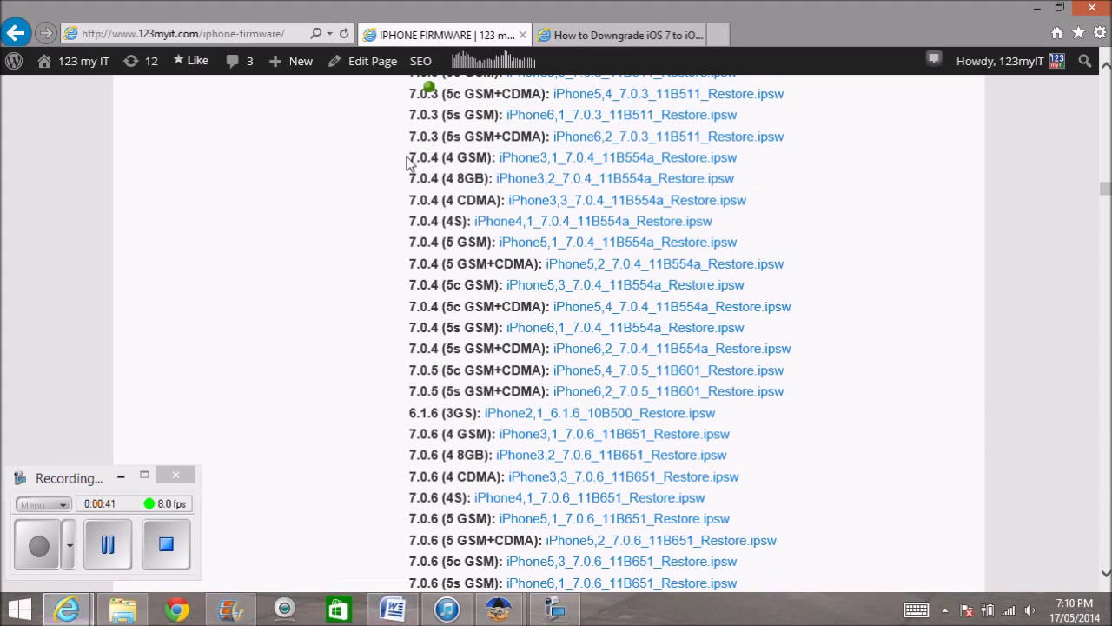
{"action": "left_click_drag", "start_coordinate": [409, 157], "coordinate": [490, 159]}
{"action": "scroll", "coordinate": [396, 290], "scroll_direction": "down", "scroll_amount": 1}
{"action": "scroll", "coordinate": [396, 290], "scroll_direction": "down", "scroll_amount": 5}
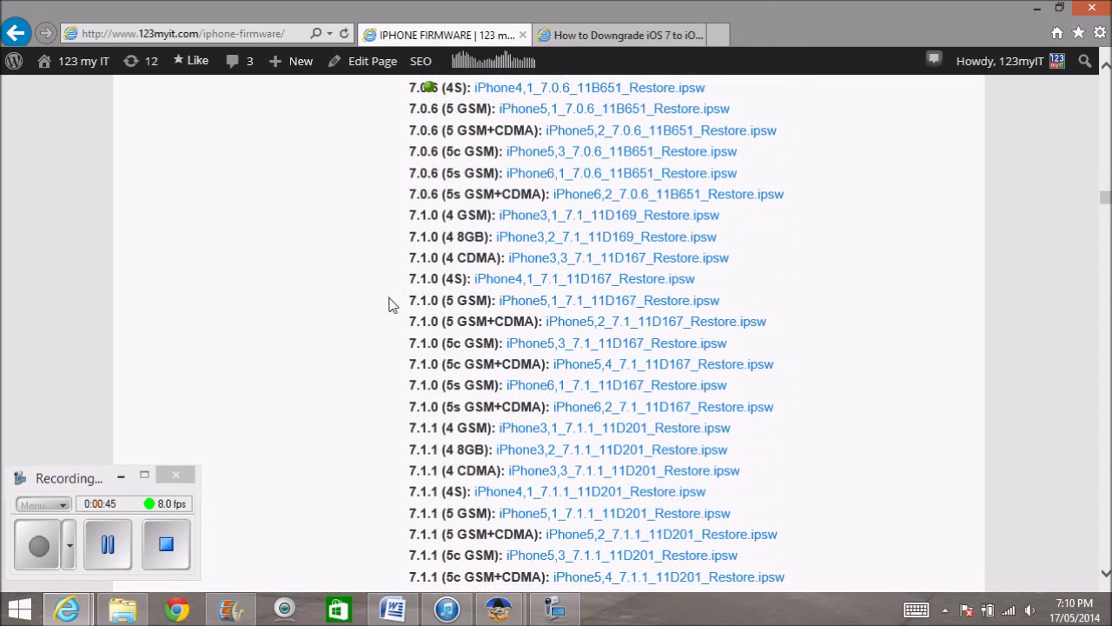
{"action": "scroll", "coordinate": [389, 302], "scroll_direction": "up", "scroll_amount": 1}
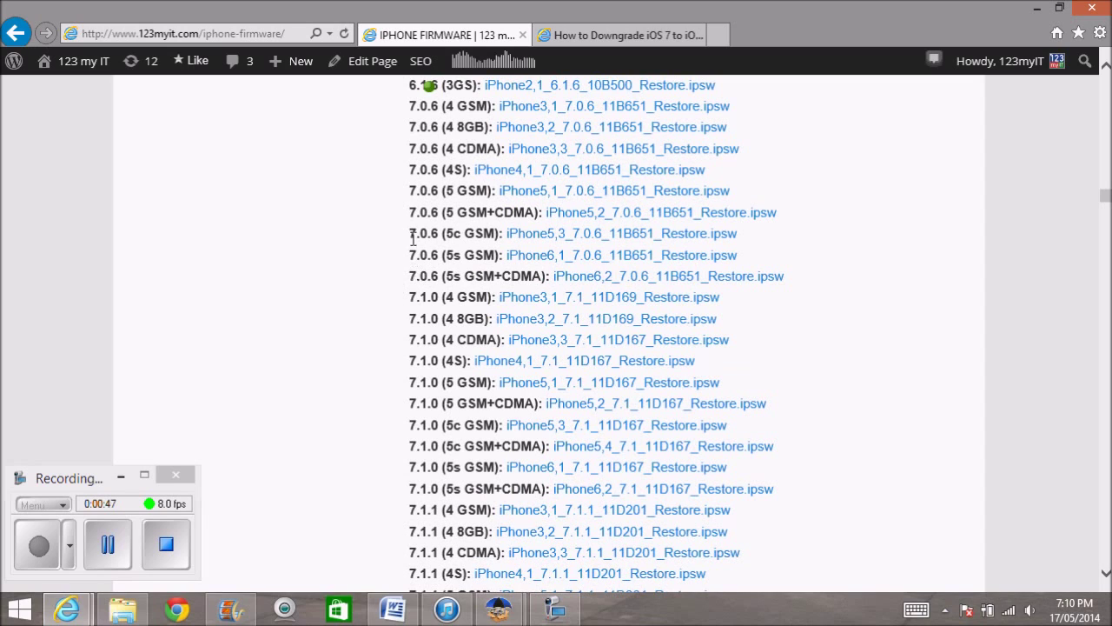
{"action": "scroll", "coordinate": [410, 182], "scroll_direction": "up", "scroll_amount": 1}
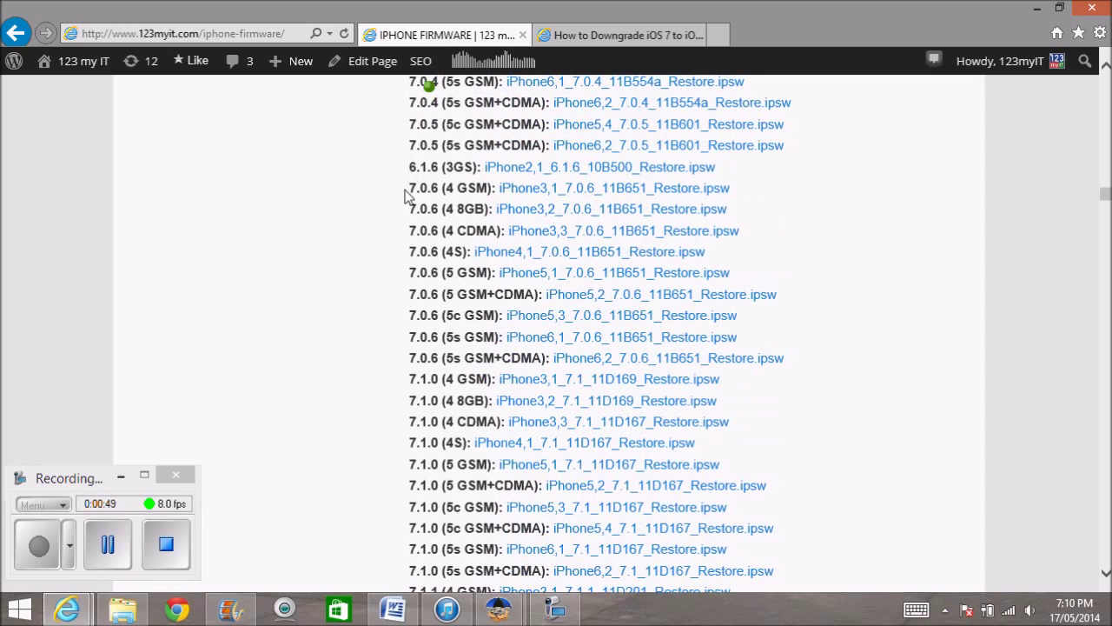
{"action": "left_click_drag", "start_coordinate": [407, 194], "coordinate": [499, 188]}
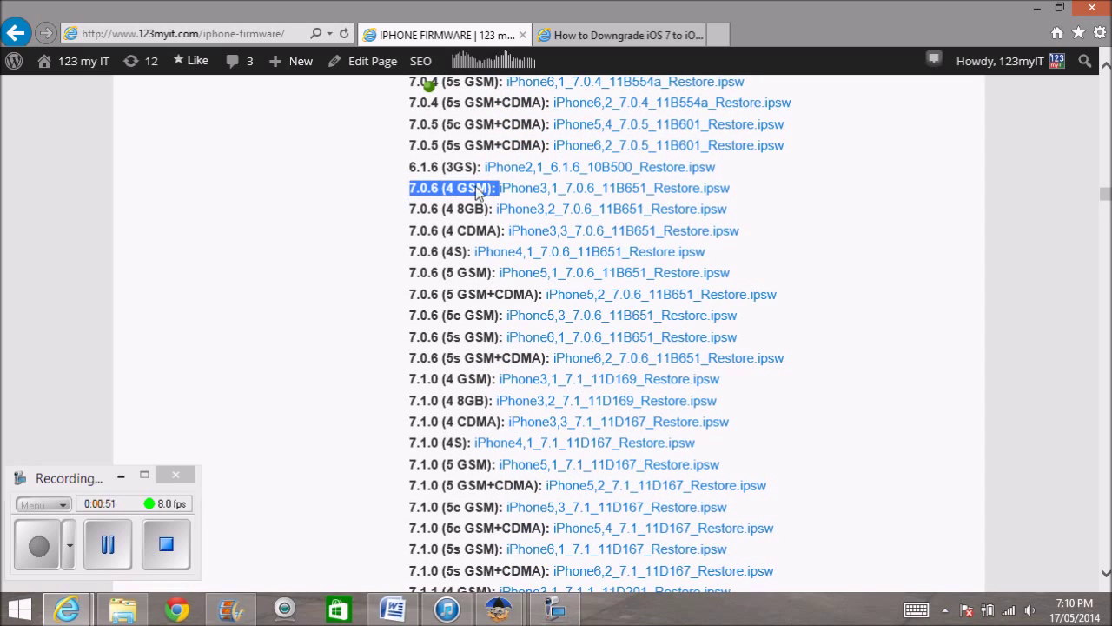
{"action": "right_click", "coordinate": [478, 188]}
{"action": "left_click", "coordinate": [343, 218]}
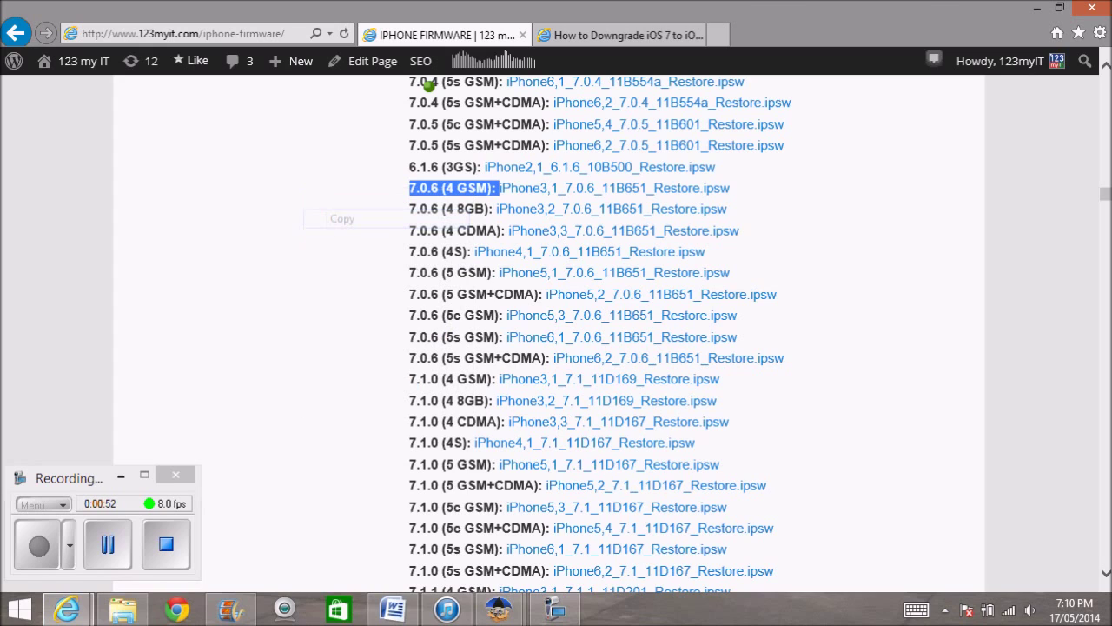
{"action": "left_click", "coordinate": [392, 608]}
{"action": "left_click", "coordinate": [887, 189]}
{"action": "key", "text": "Return"}
{"action": "key", "text": "Return"}
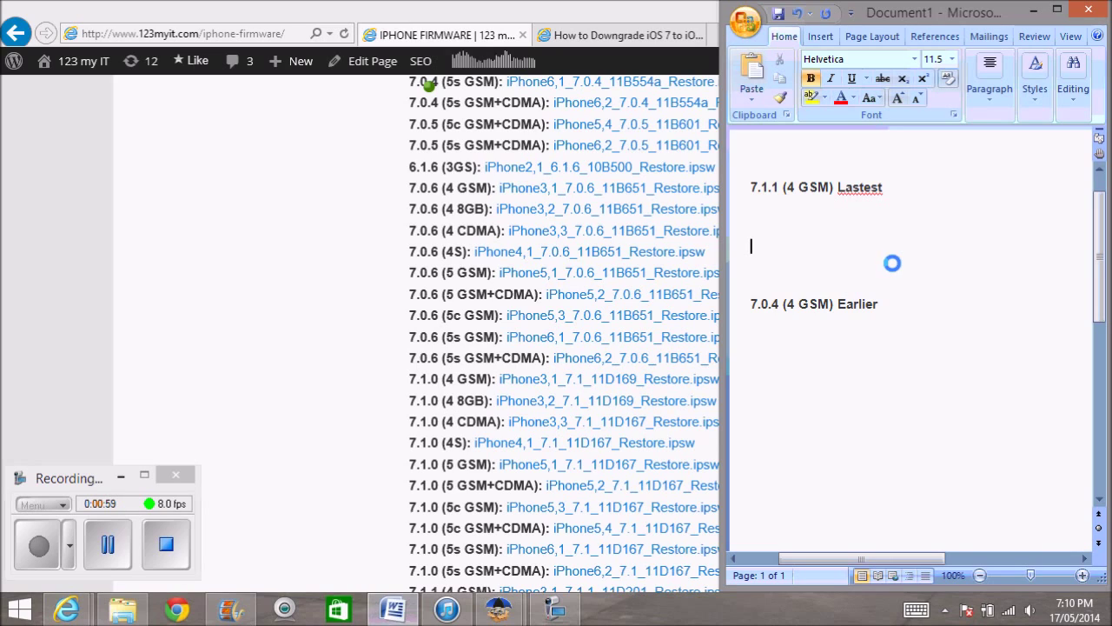
{"action": "key", "text": "ctrl+v"}
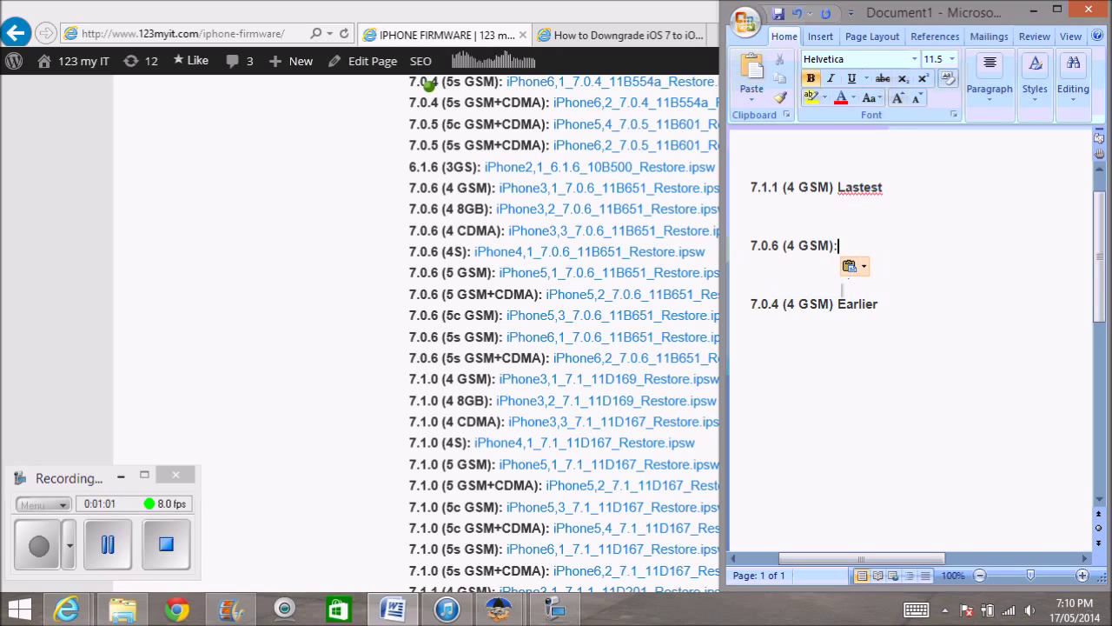
{"action": "key", "text": "BackSpace"}
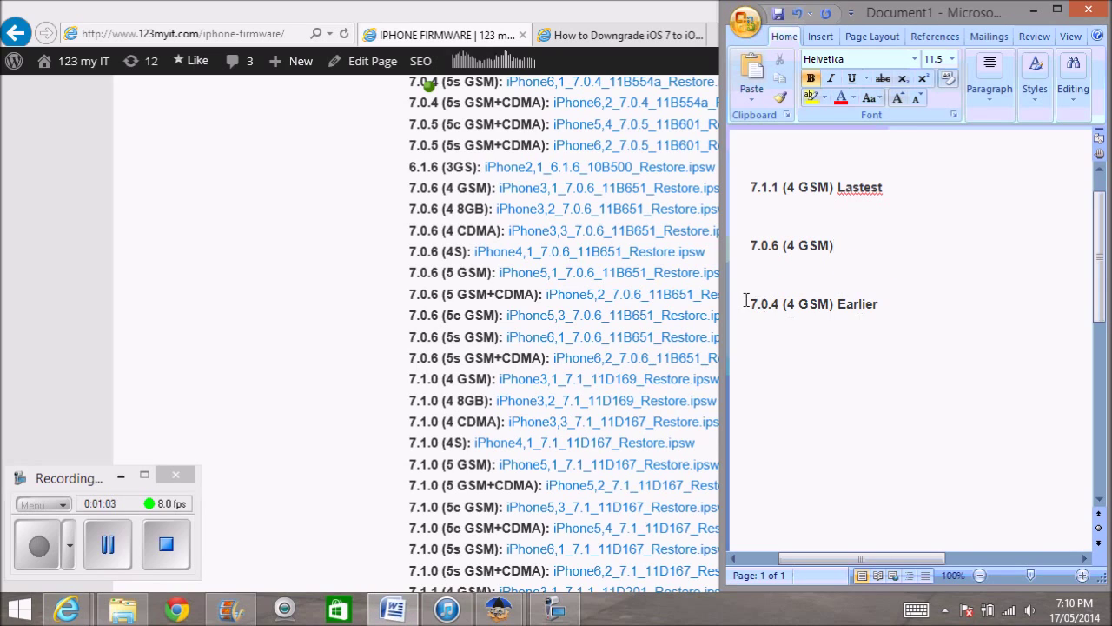
{"action": "left_click_drag", "start_coordinate": [751, 300], "coordinate": [782, 304]}
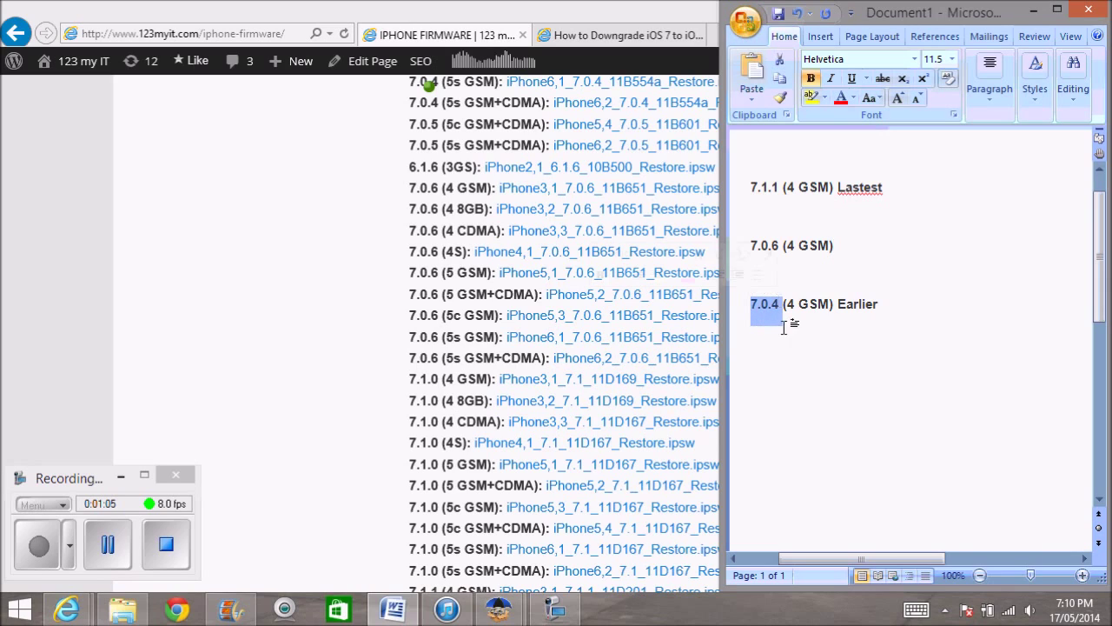
{"action": "left_click", "coordinate": [817, 387]}
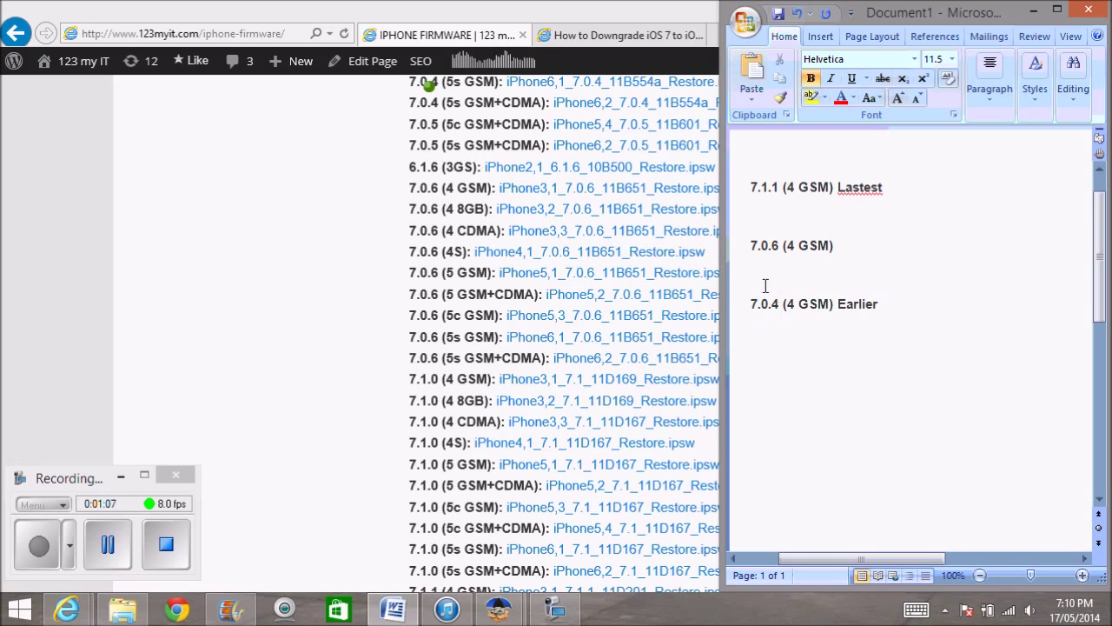
{"action": "left_click_drag", "start_coordinate": [753, 191], "coordinate": [883, 193]}
{"action": "left_click", "coordinate": [749, 248]}
Step: Highlight the 7.0.4, 7.0.6 and 7.1.1 version numbers in the Word notes
{"action": "double_click", "coordinate": [752, 303]}
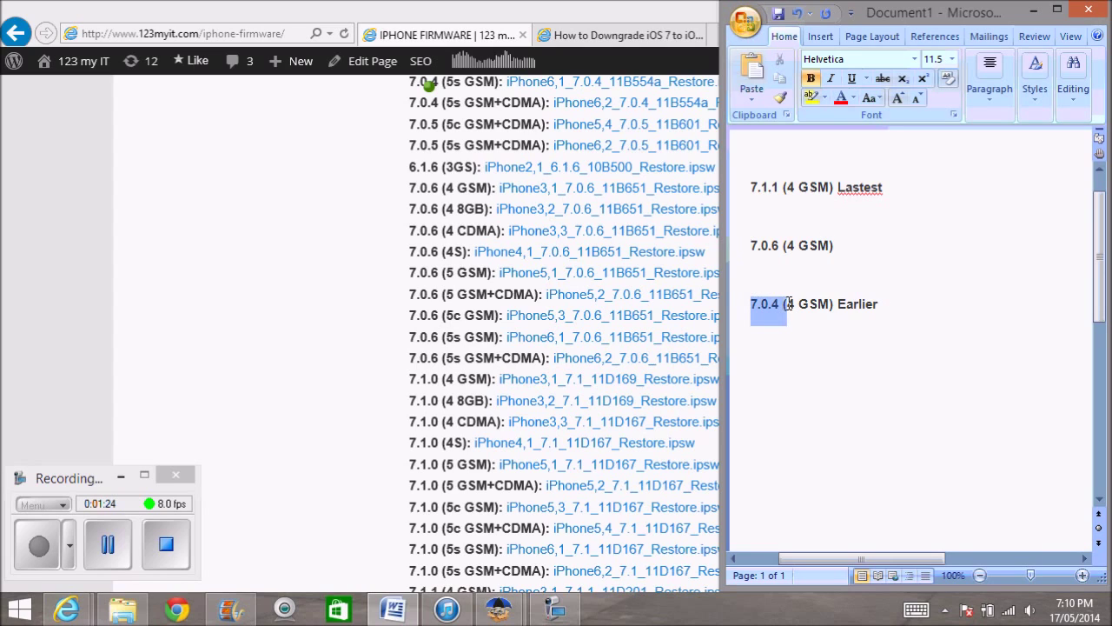
{"action": "left_click", "coordinate": [782, 216]}
{"action": "left_click_drag", "start_coordinate": [749, 250], "coordinate": [783, 249]}
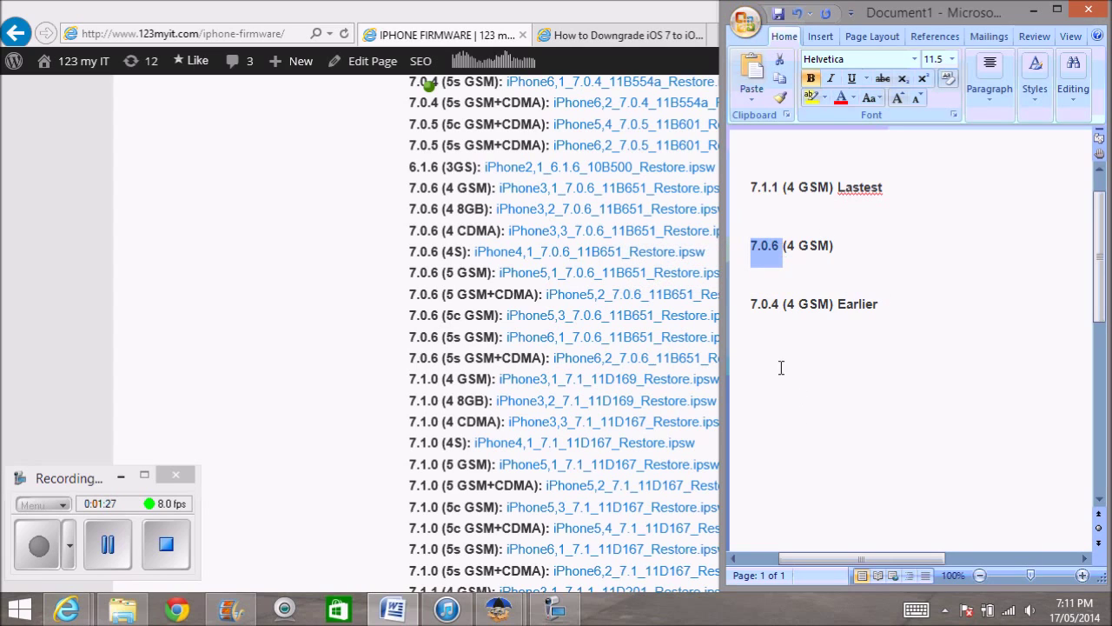
{"action": "left_click", "coordinate": [755, 309]}
{"action": "left_click_drag", "start_coordinate": [751, 305], "coordinate": [839, 304]}
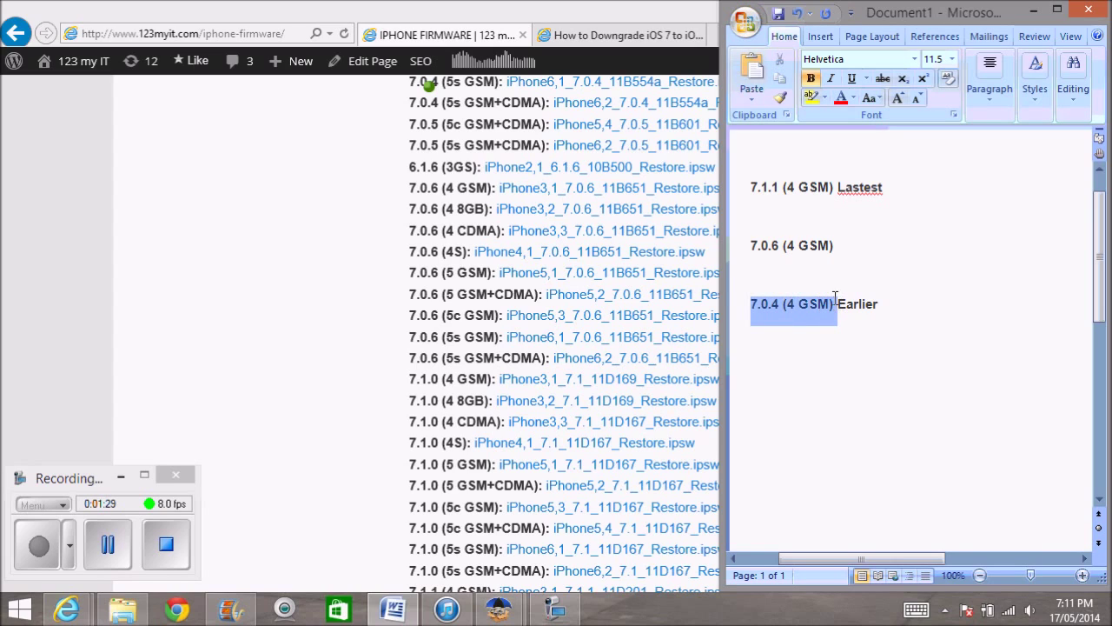
{"action": "left_click_drag", "start_coordinate": [751, 187], "coordinate": [883, 187]}
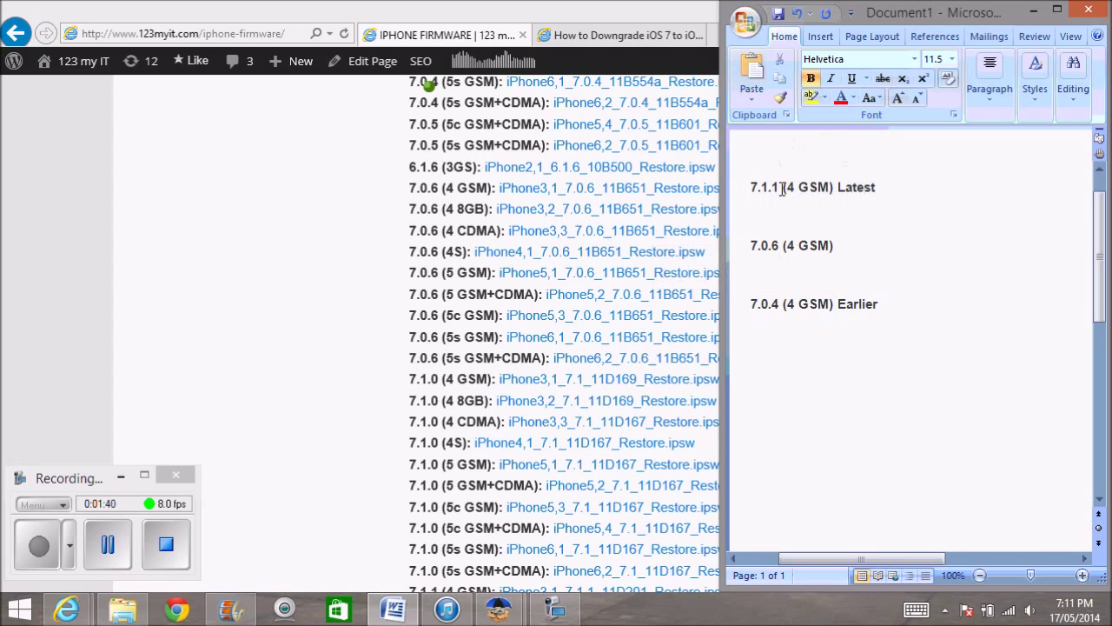
{"action": "left_click_drag", "start_coordinate": [749, 187], "coordinate": [878, 187]}
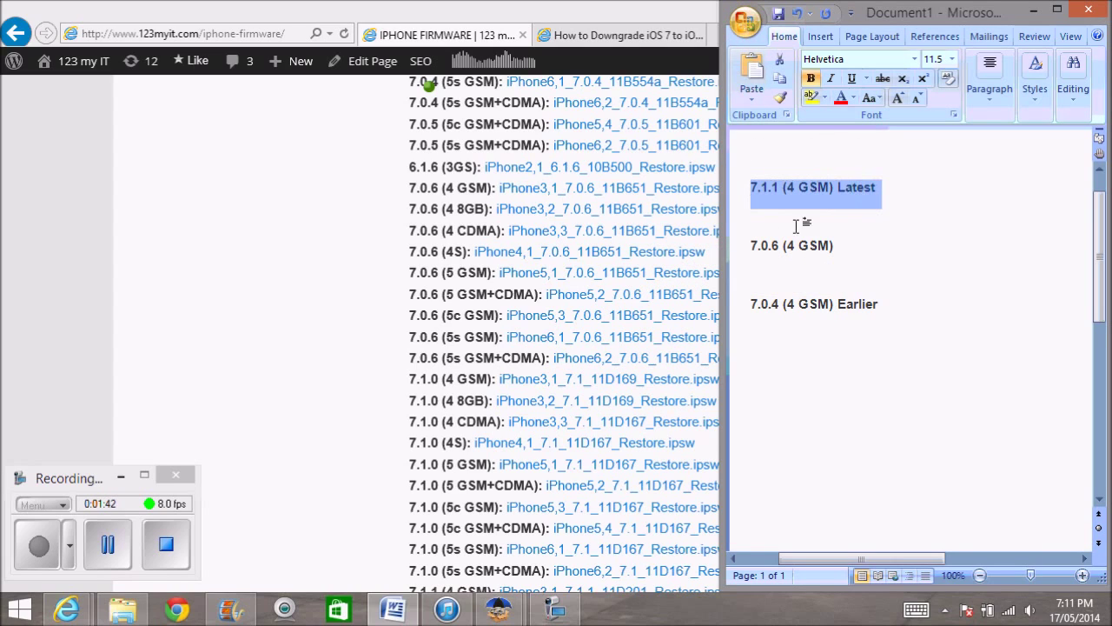
{"action": "left_click", "coordinate": [766, 225]}
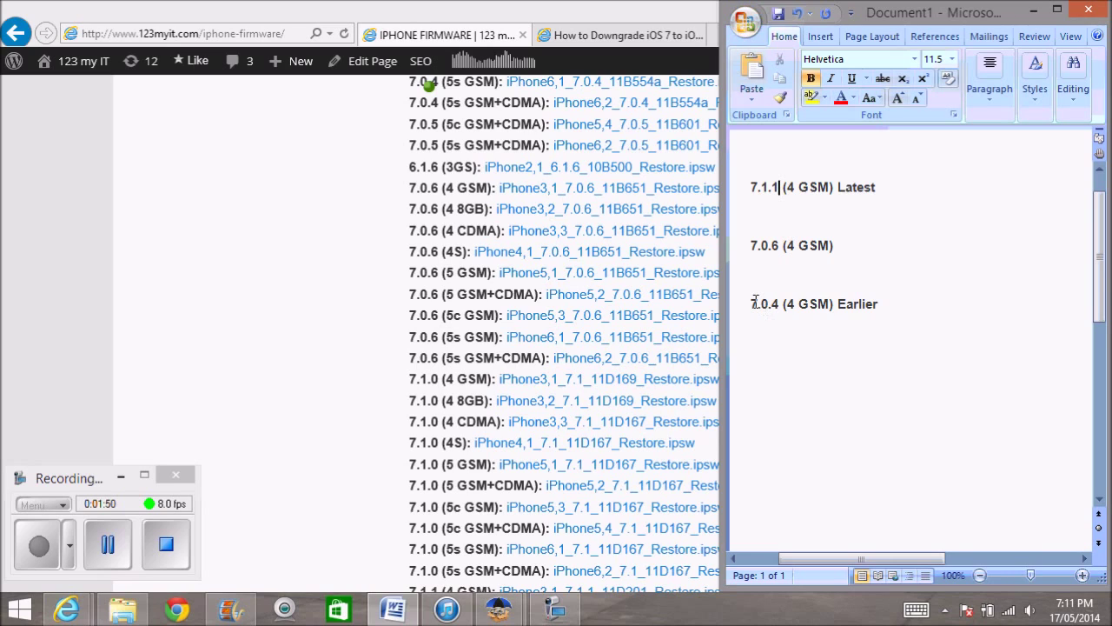
Step: Insert a blank line above the 7.1.1 (4 GSM) line
{"action": "left_click_drag", "start_coordinate": [753, 303], "coordinate": [830, 305]}
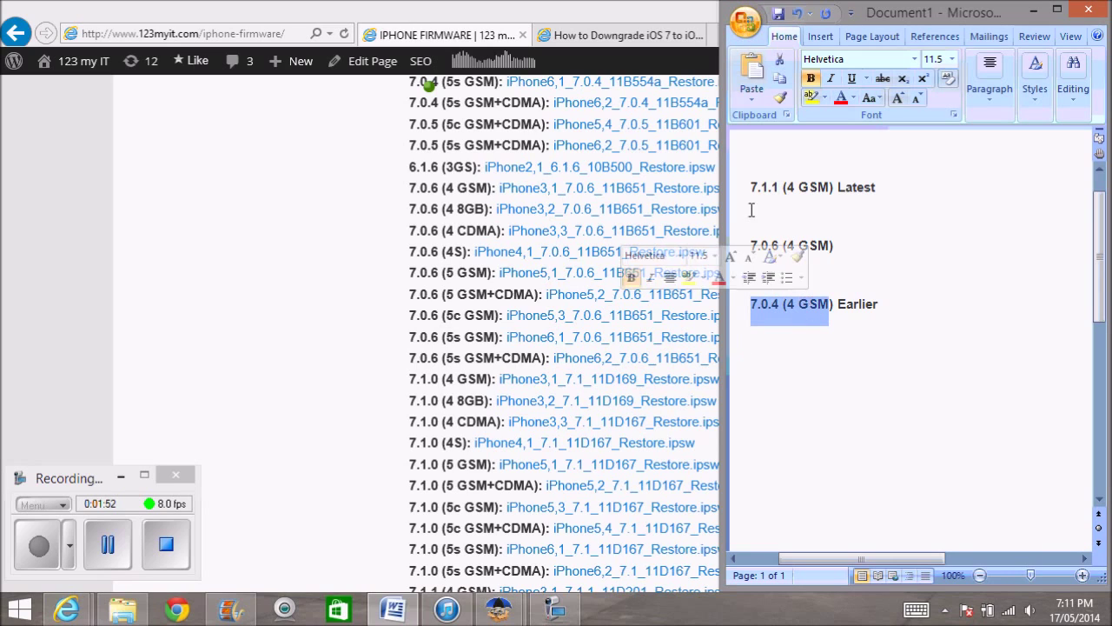
{"action": "left_click_drag", "start_coordinate": [751, 187], "coordinate": [788, 186]}
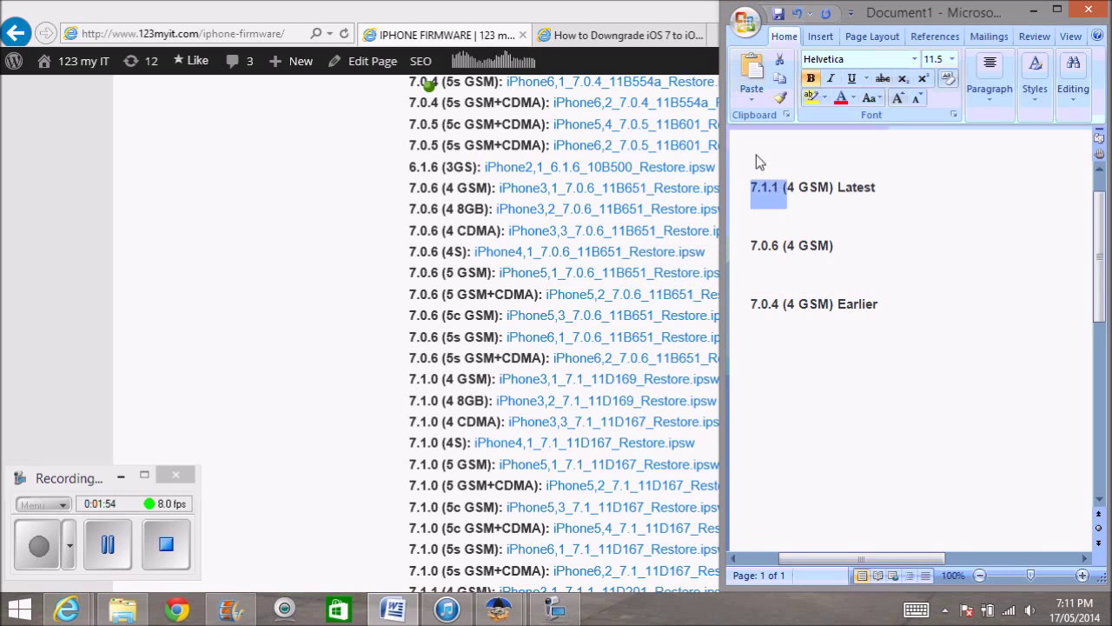
{"action": "left_click", "coordinate": [755, 174]}
{"action": "key", "text": "Return"}
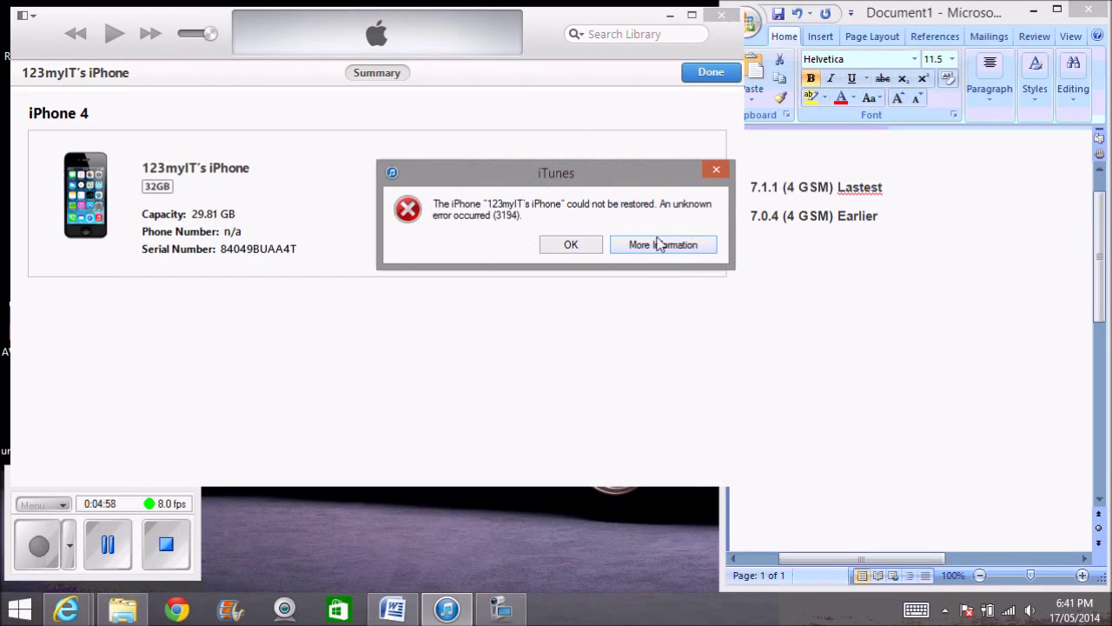
Step: Dismiss the 3194 error, minimize iTunes, and point out the 7.1.1 restore file and Word line
{"action": "left_click", "coordinate": [589, 248]}
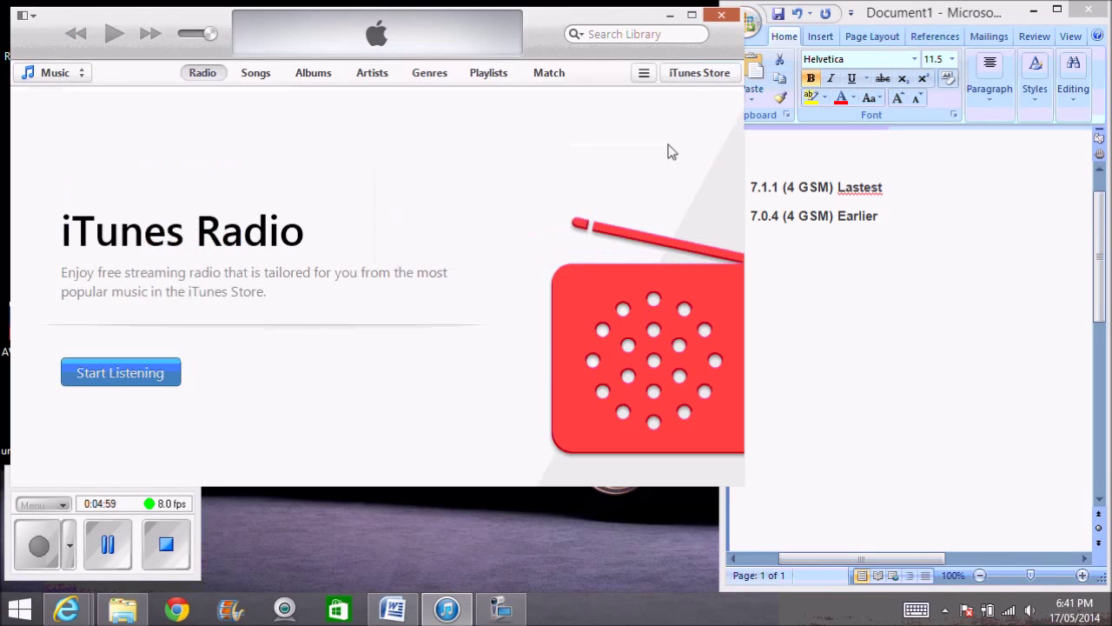
{"action": "left_click", "coordinate": [670, 16]}
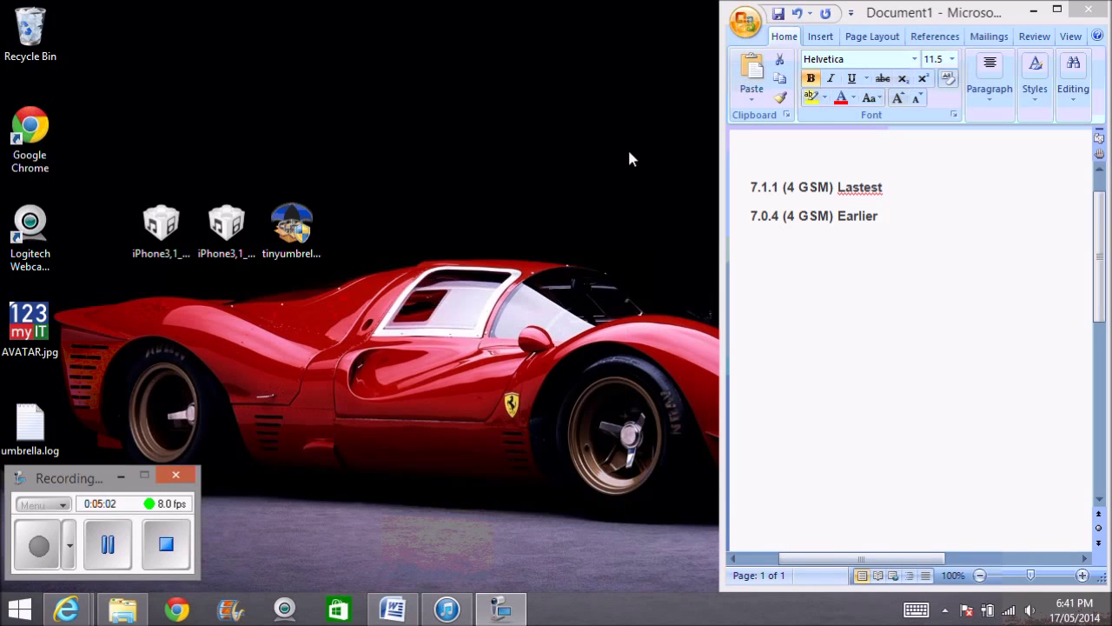
{"action": "left_click", "coordinate": [518, 269]}
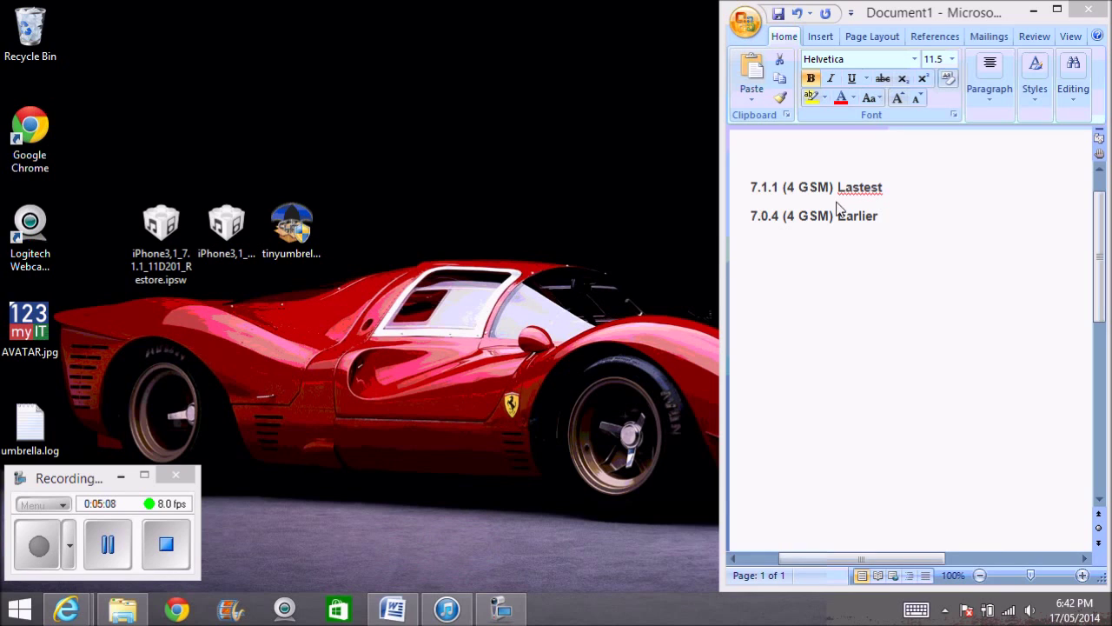
{"action": "left_click_drag", "start_coordinate": [888, 187], "coordinate": [751, 188]}
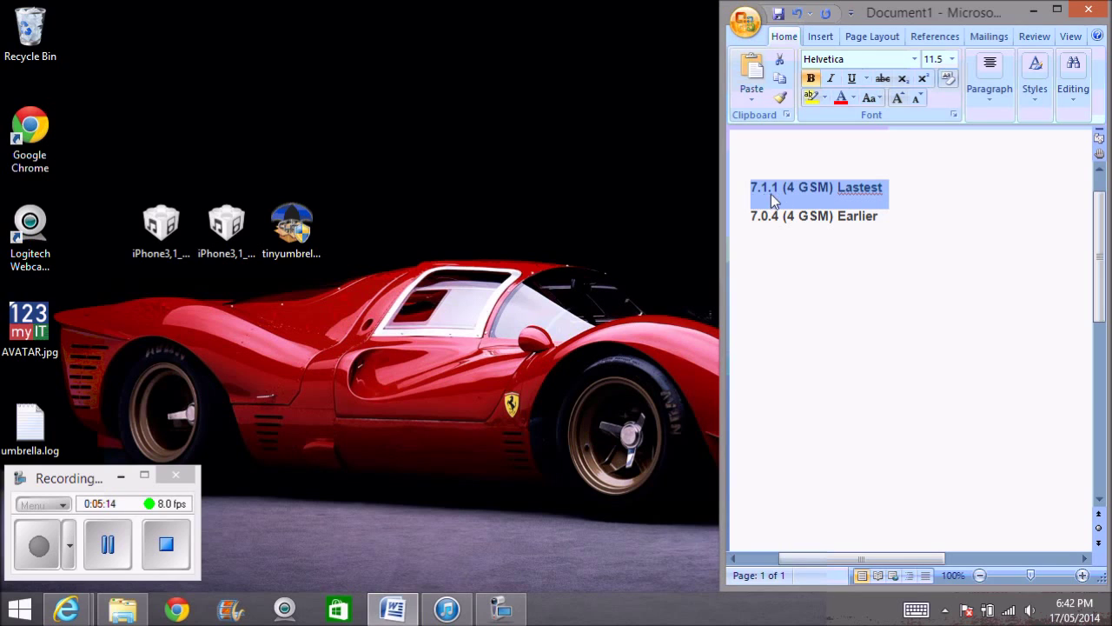
{"action": "left_click", "coordinate": [832, 193]}
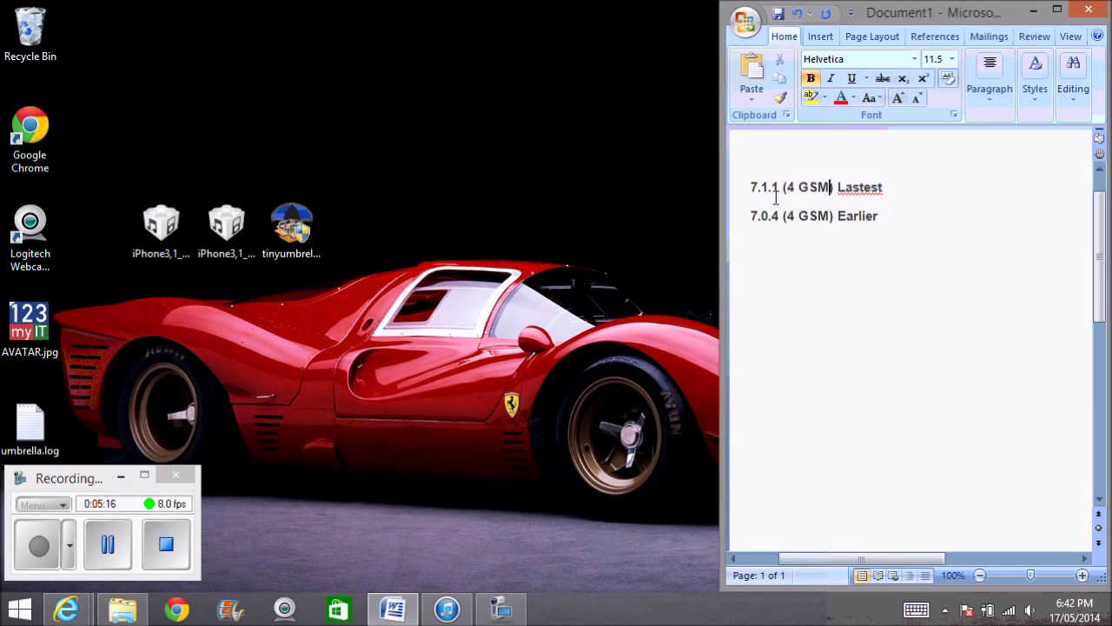
{"action": "left_click", "coordinate": [440, 263]}
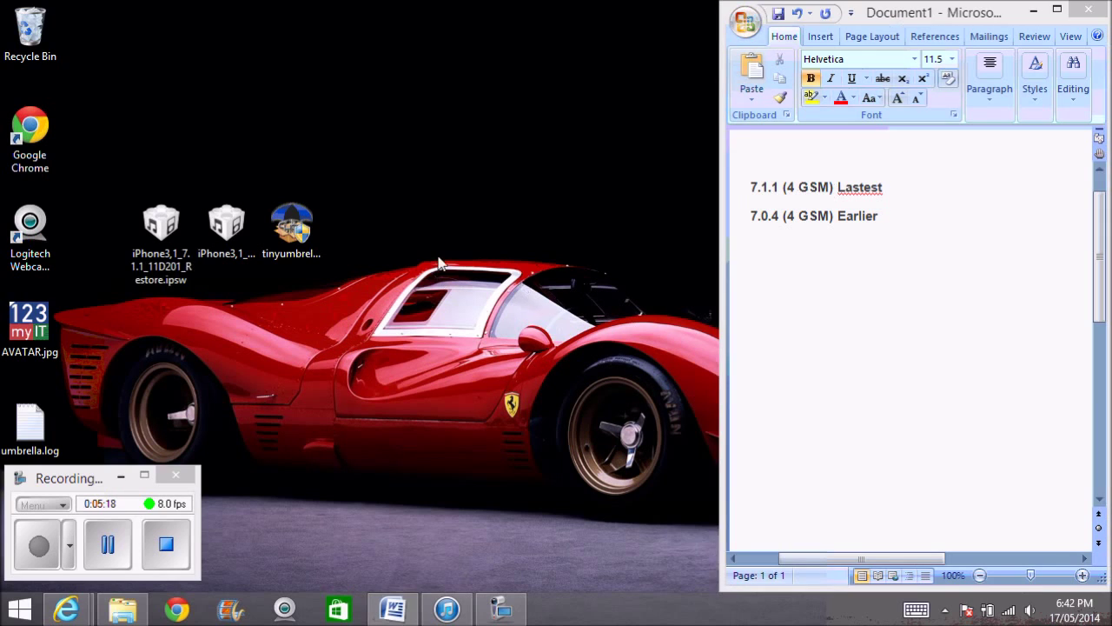
Step: Switch to the 123myIT site and open Identifying iPhone Models from the IPHONE menu
{"action": "mouse_move", "coordinate": [67, 608]}
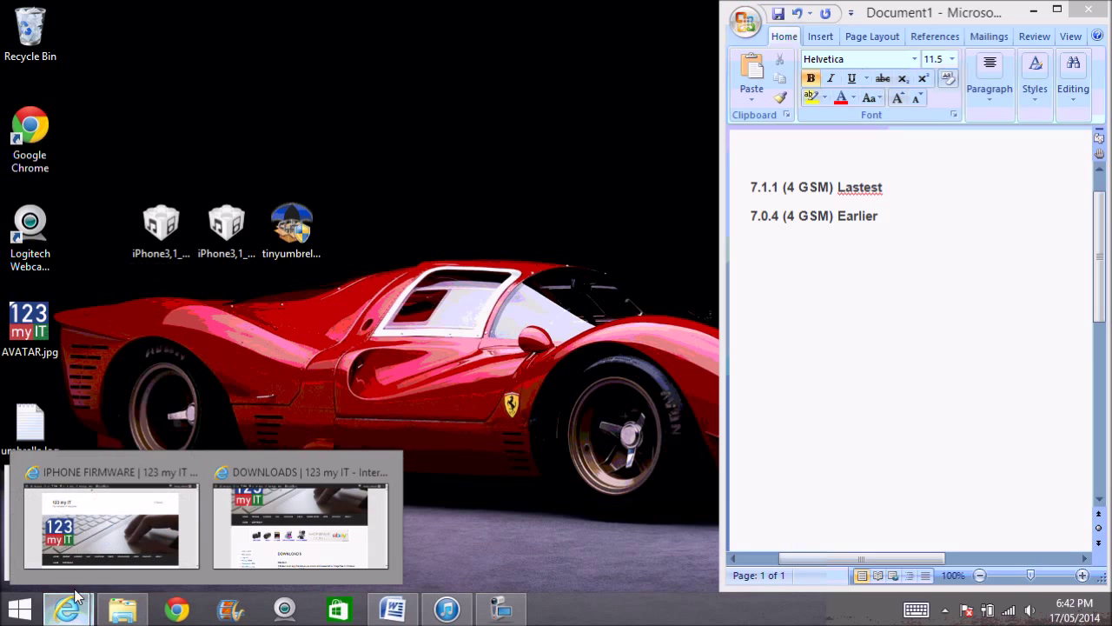
{"action": "left_click", "coordinate": [99, 540]}
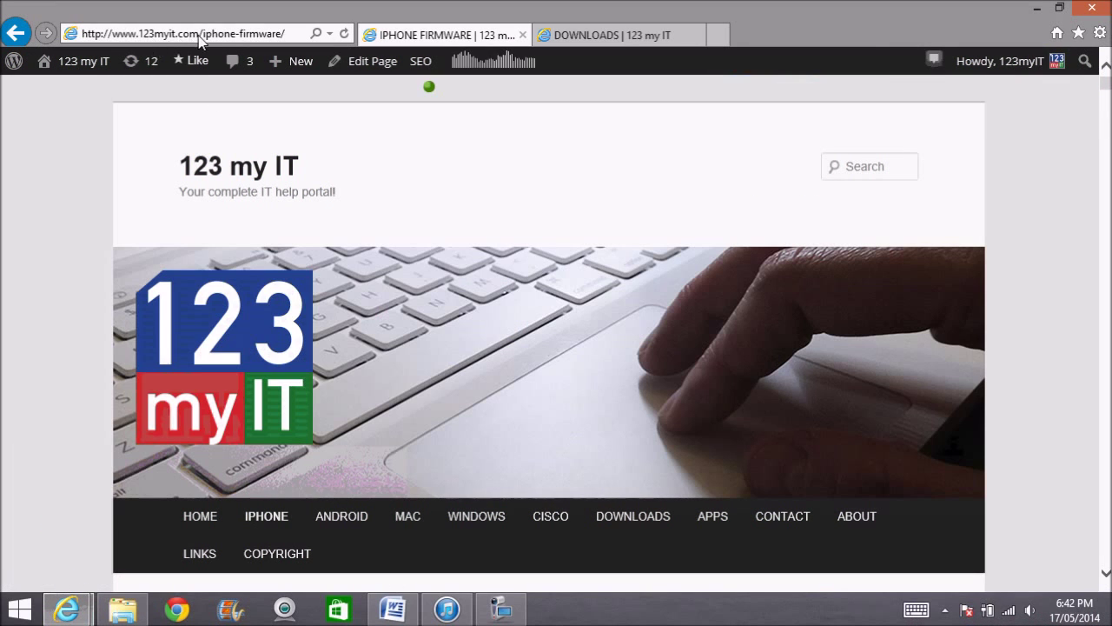
{"action": "scroll", "coordinate": [52, 142], "scroll_direction": "down", "scroll_amount": 3}
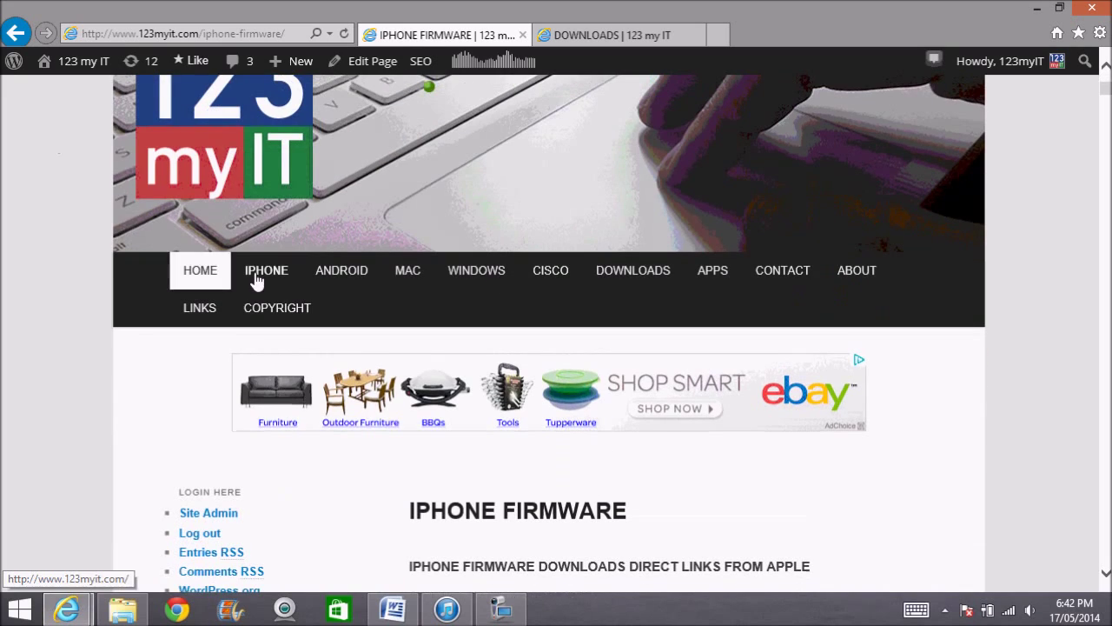
{"action": "mouse_move", "coordinate": [277, 274]}
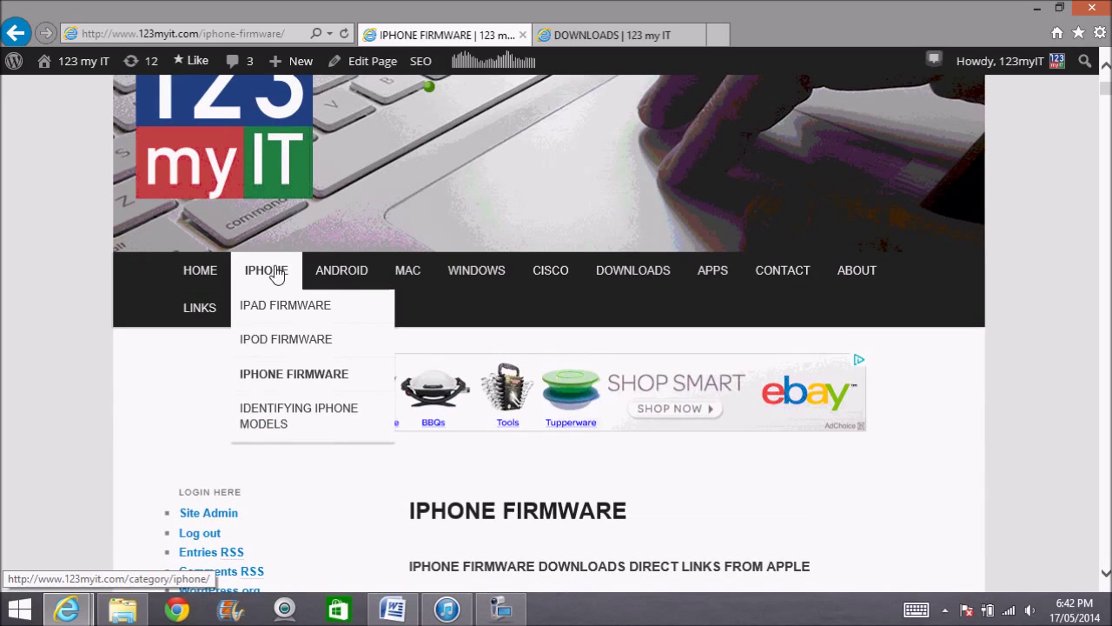
{"action": "left_click", "coordinate": [320, 422]}
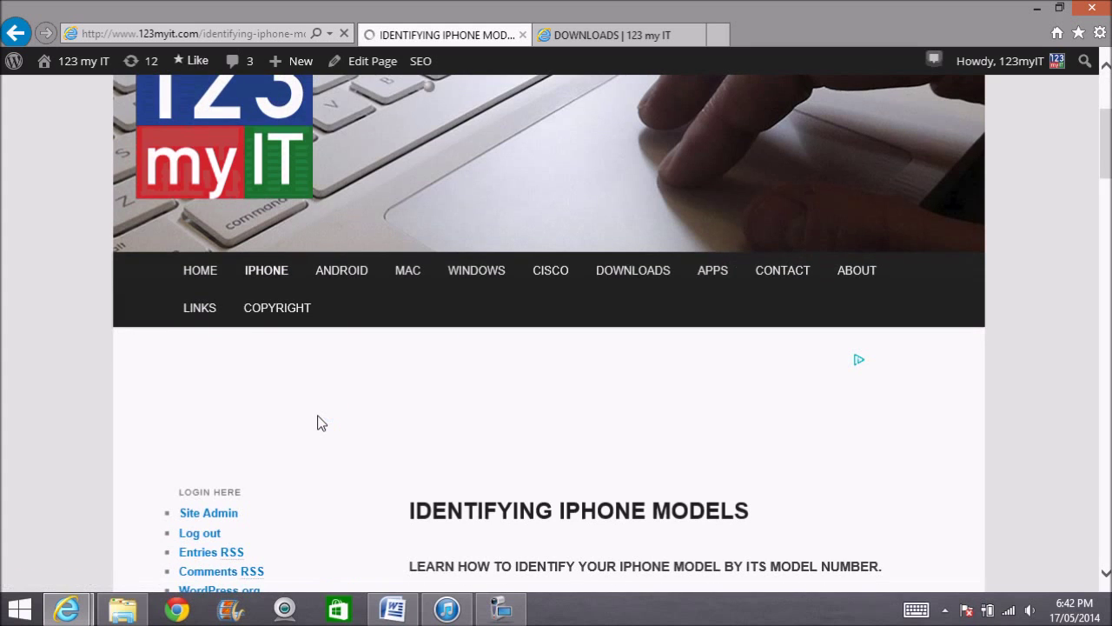
Step: Highlight A1332 as iPhone 4 (GSM model), then go to the iPhone Firmware page
{"action": "scroll", "coordinate": [319, 422], "scroll_direction": "down", "scroll_amount": 8}
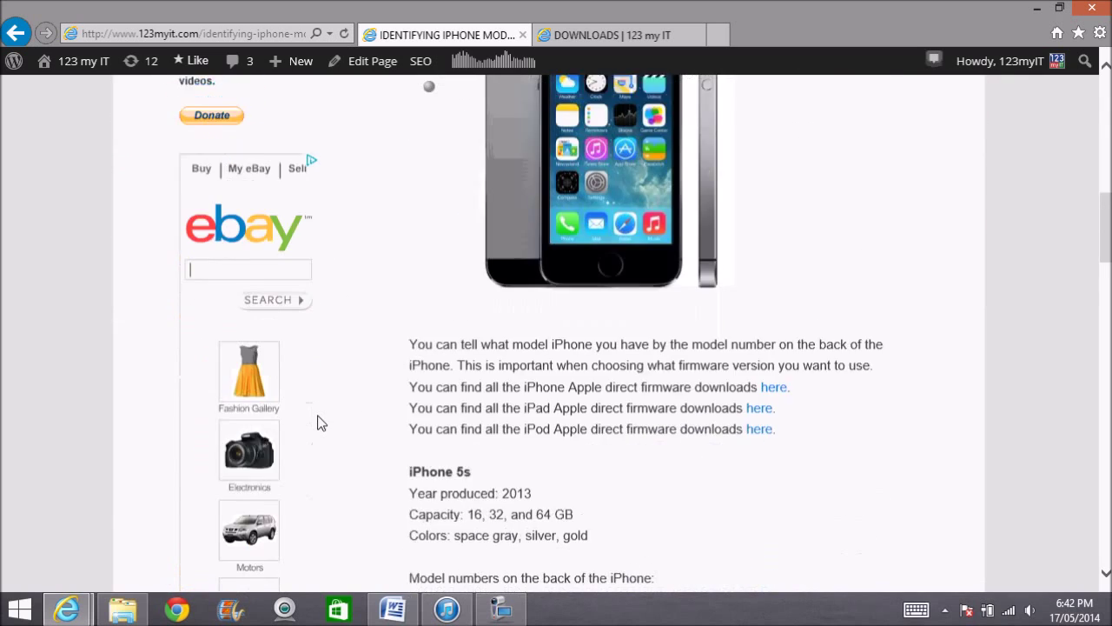
{"action": "scroll", "coordinate": [320, 422], "scroll_direction": "down", "scroll_amount": 5}
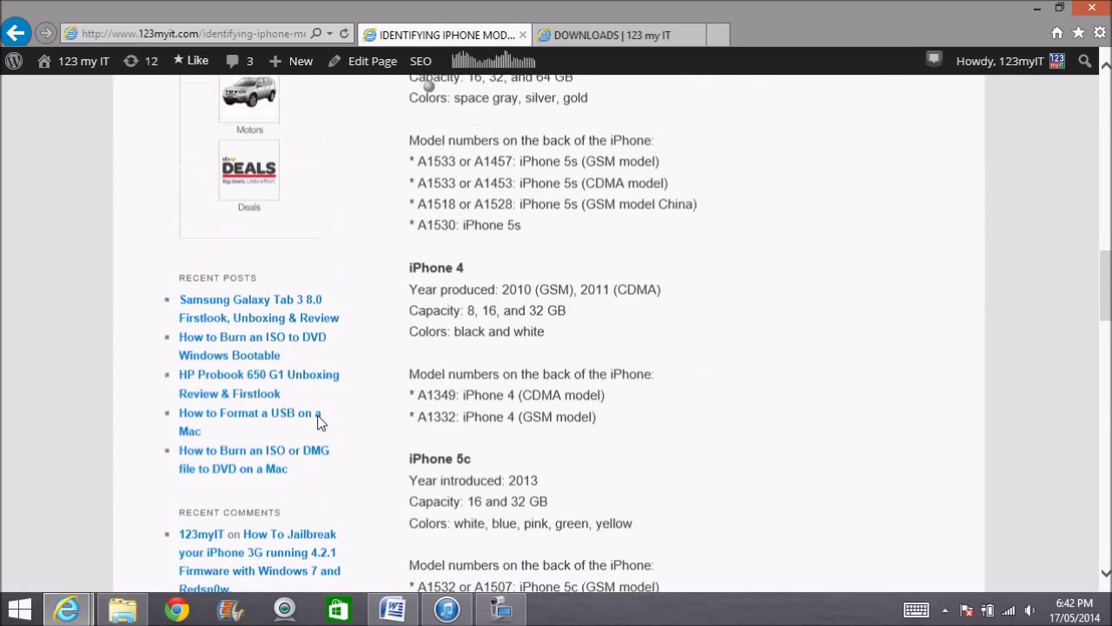
{"action": "scroll", "coordinate": [320, 422], "scroll_direction": "up", "scroll_amount": 1}
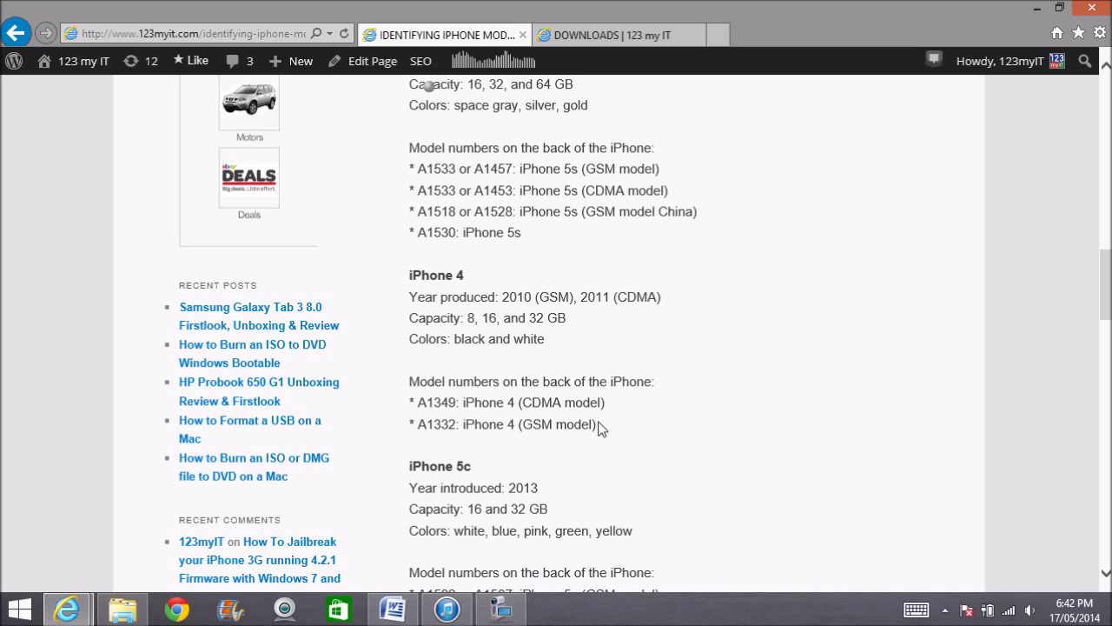
{"action": "left_click_drag", "start_coordinate": [599, 429], "coordinate": [525, 426]}
{"action": "left_click_drag", "start_coordinate": [419, 426], "coordinate": [458, 425]}
{"action": "left_click_drag", "start_coordinate": [621, 427], "coordinate": [465, 427]}
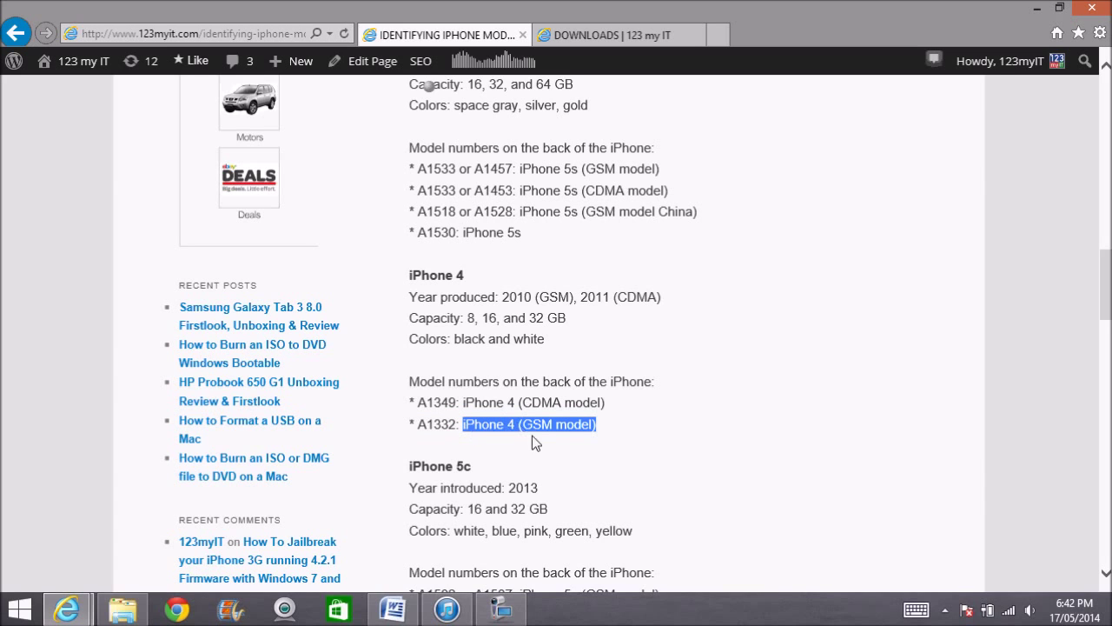
{"action": "scroll", "coordinate": [614, 428], "scroll_direction": "up", "scroll_amount": 3}
{"action": "scroll", "coordinate": [613, 427], "scroll_direction": "up", "scroll_amount": 9}
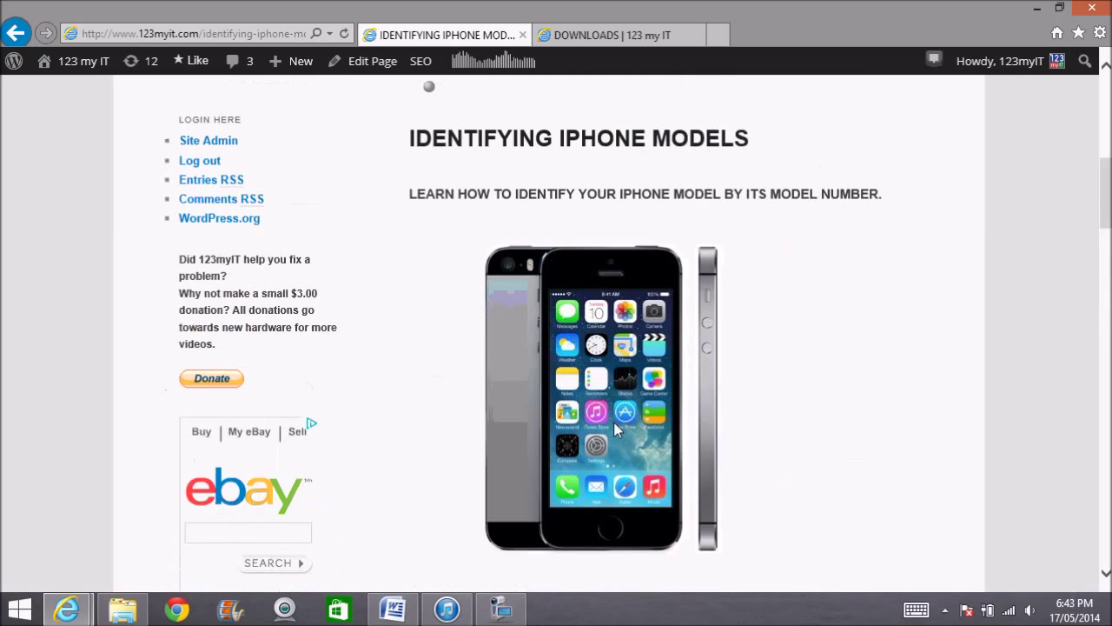
{"action": "mouse_move", "coordinate": [261, 187]}
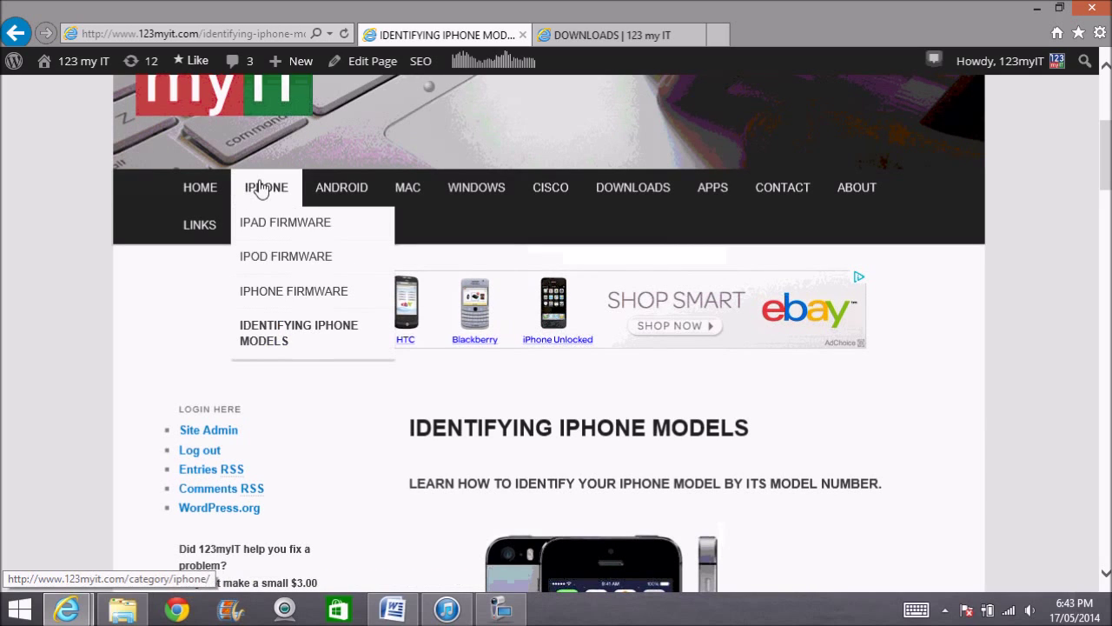
{"action": "left_click", "coordinate": [294, 299]}
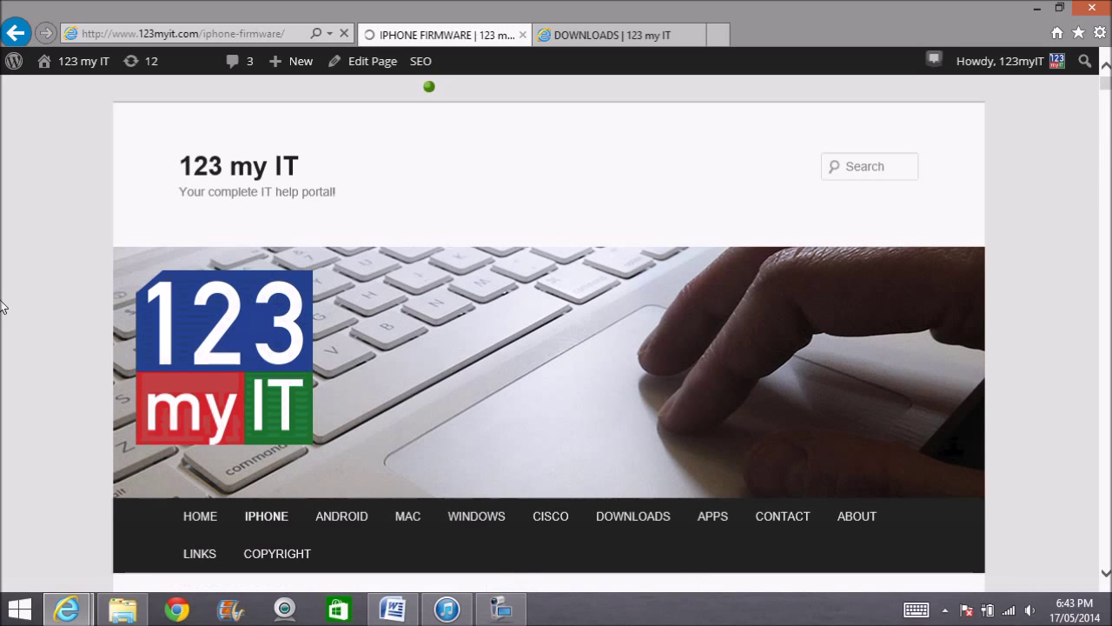
Step: Scroll the firmware list down to the 7.1.1 (4 GSM) iPhone3,1_7.1.1_11D201_Restore.ipsw entry
{"action": "scroll", "coordinate": [1, 335], "scroll_direction": "down", "scroll_amount": 6}
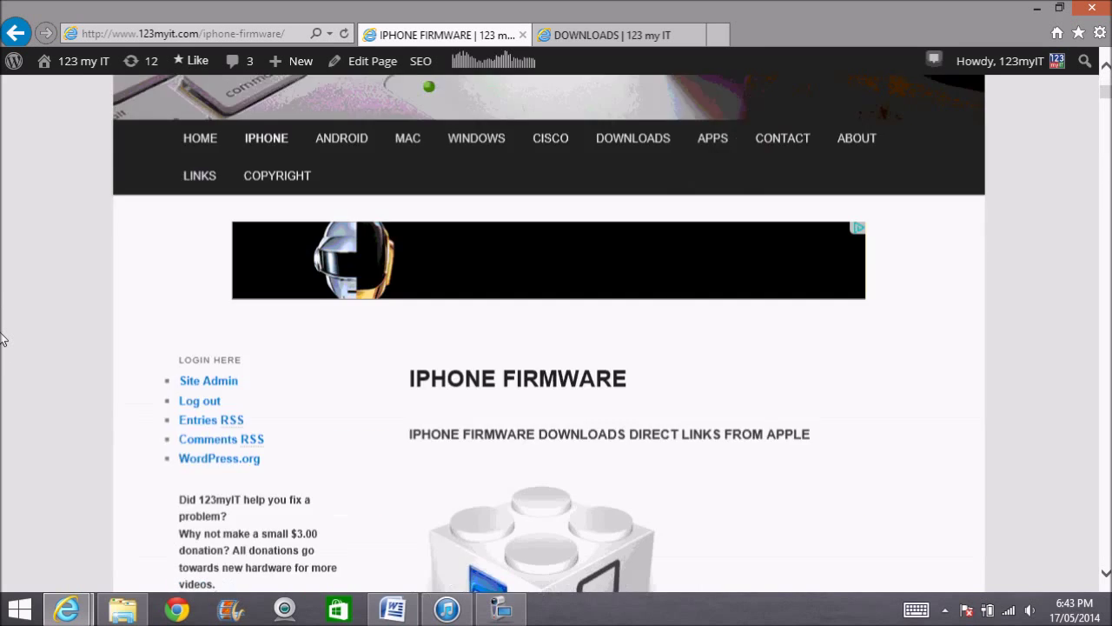
{"action": "scroll", "coordinate": [1, 339], "scroll_direction": "down", "scroll_amount": 2}
{"action": "scroll", "coordinate": [1, 339], "scroll_direction": "down", "scroll_amount": 17}
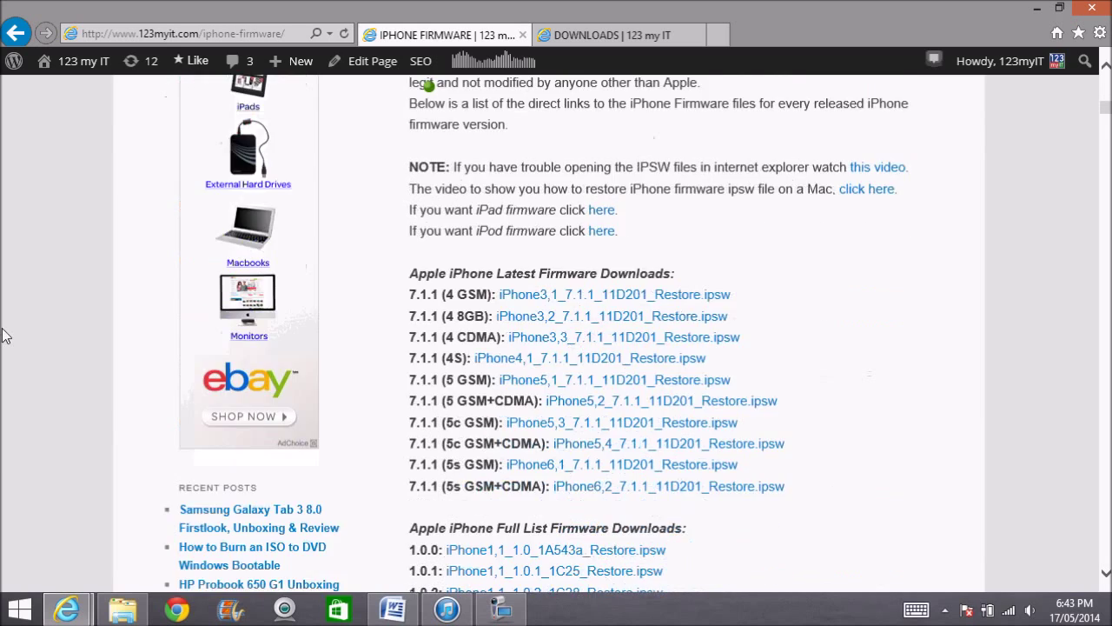
{"action": "scroll", "coordinate": [263, 332], "scroll_direction": "down", "scroll_amount": 20}
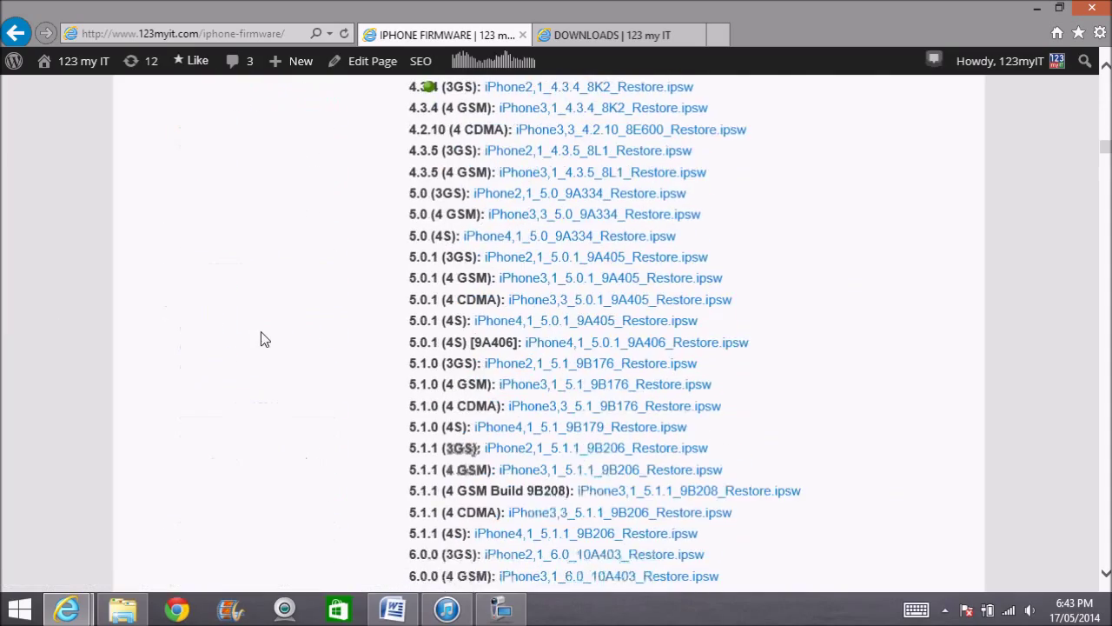
{"action": "scroll", "coordinate": [265, 339], "scroll_direction": "down", "scroll_amount": 16}
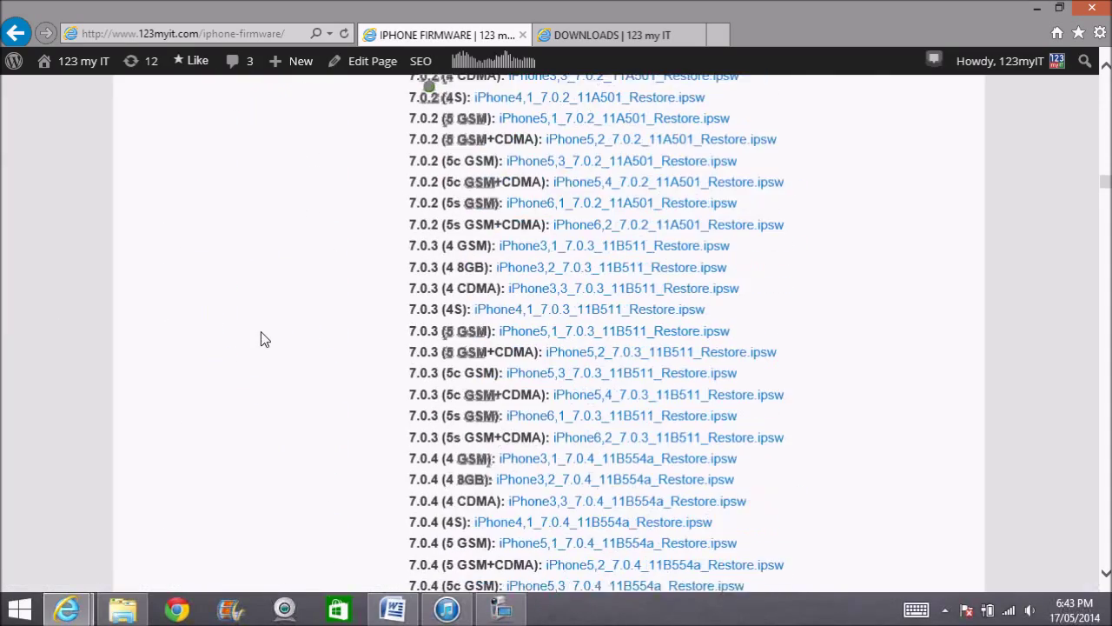
{"action": "scroll", "coordinate": [265, 339], "scroll_direction": "up", "scroll_amount": 3}
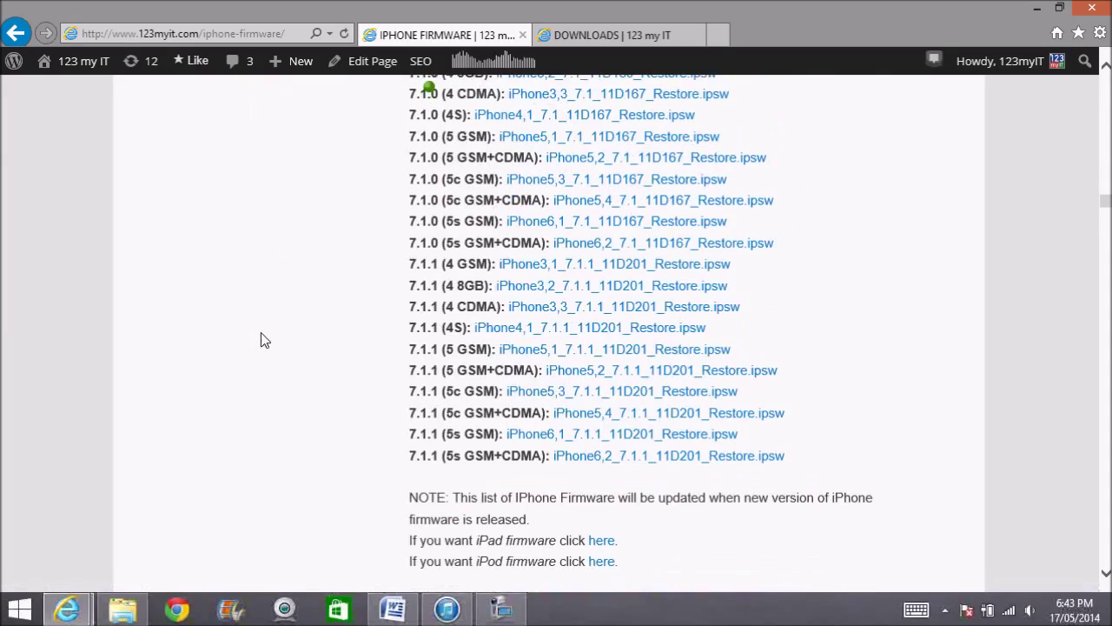
{"action": "scroll", "coordinate": [261, 340], "scroll_direction": "up", "scroll_amount": 2}
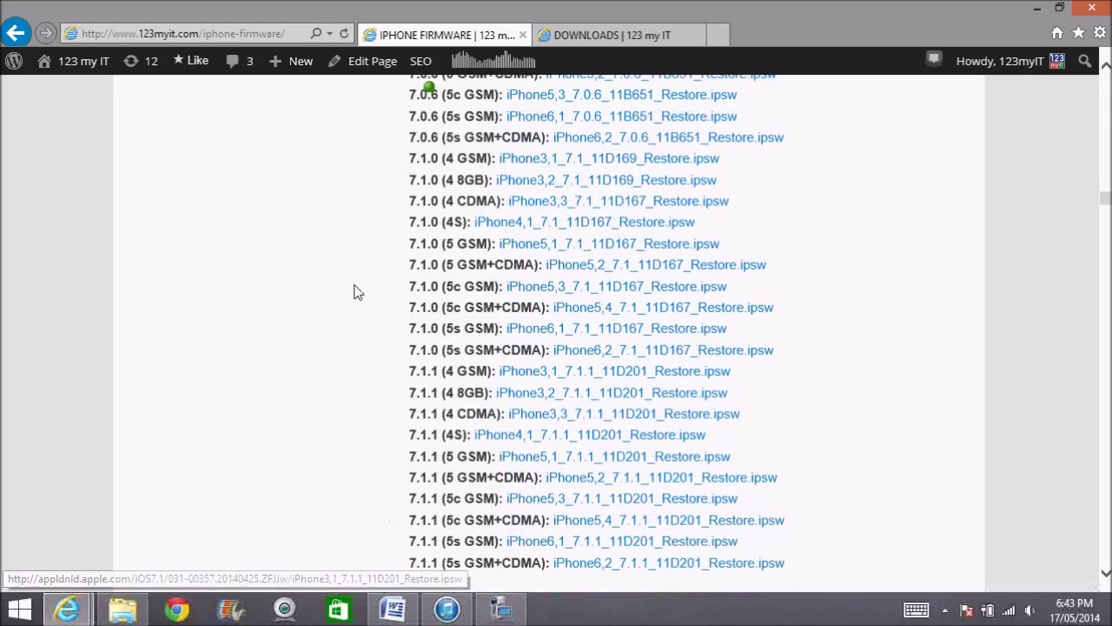
{"action": "scroll", "coordinate": [356, 290], "scroll_direction": "up", "scroll_amount": 6}
{"action": "scroll", "coordinate": [432, 318], "scroll_direction": "down", "scroll_amount": 3}
{"action": "scroll", "coordinate": [432, 318], "scroll_direction": "down", "scroll_amount": 10}
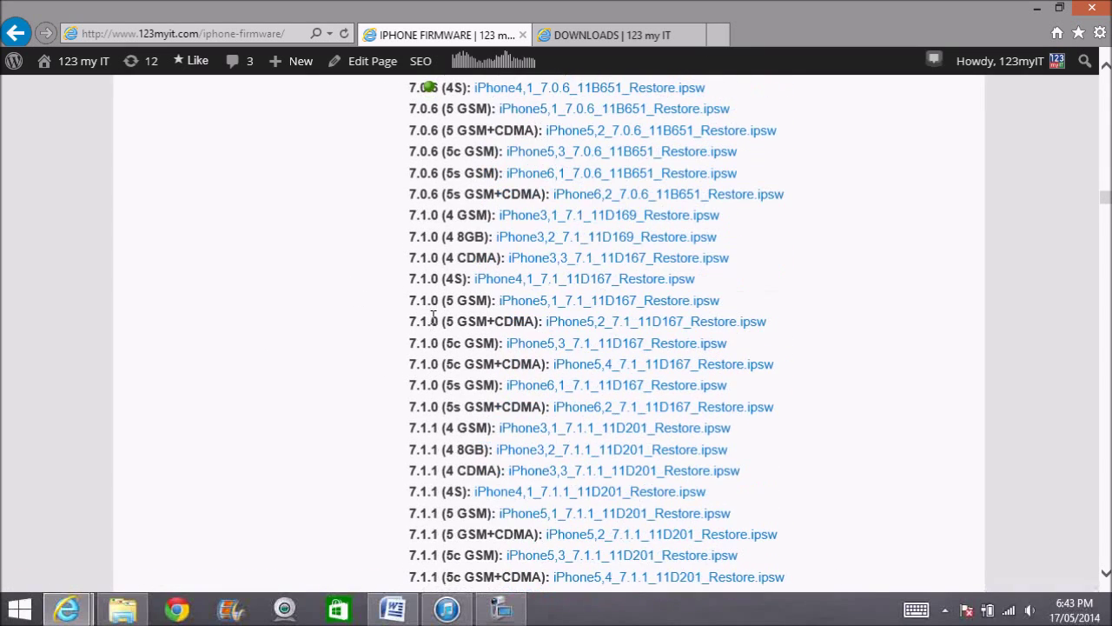
{"action": "scroll", "coordinate": [432, 318], "scroll_direction": "up", "scroll_amount": 5}
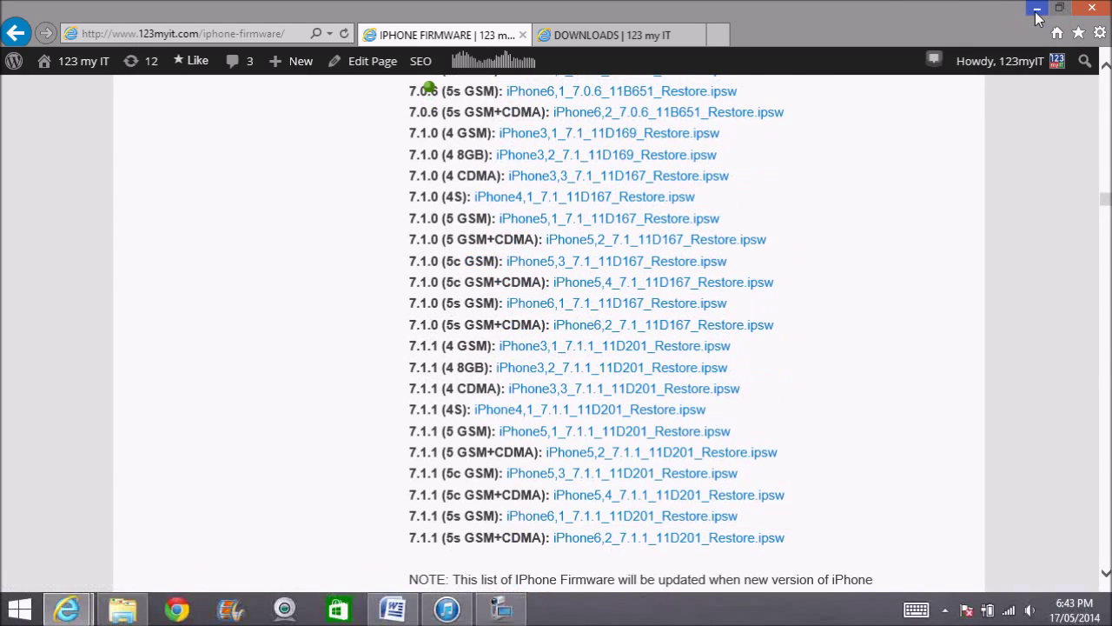
Step: Minimize Internet Explorer and select the tinyumbrella-7.11.00.exe installer on the desktop
{"action": "left_click", "coordinate": [1036, 13]}
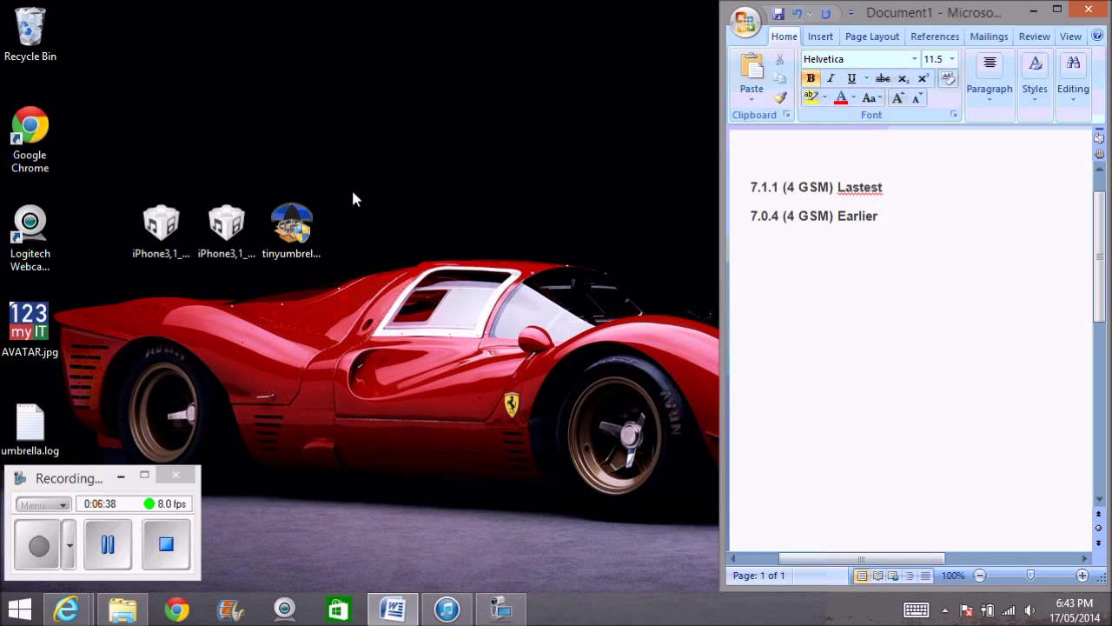
{"action": "left_click", "coordinate": [300, 232]}
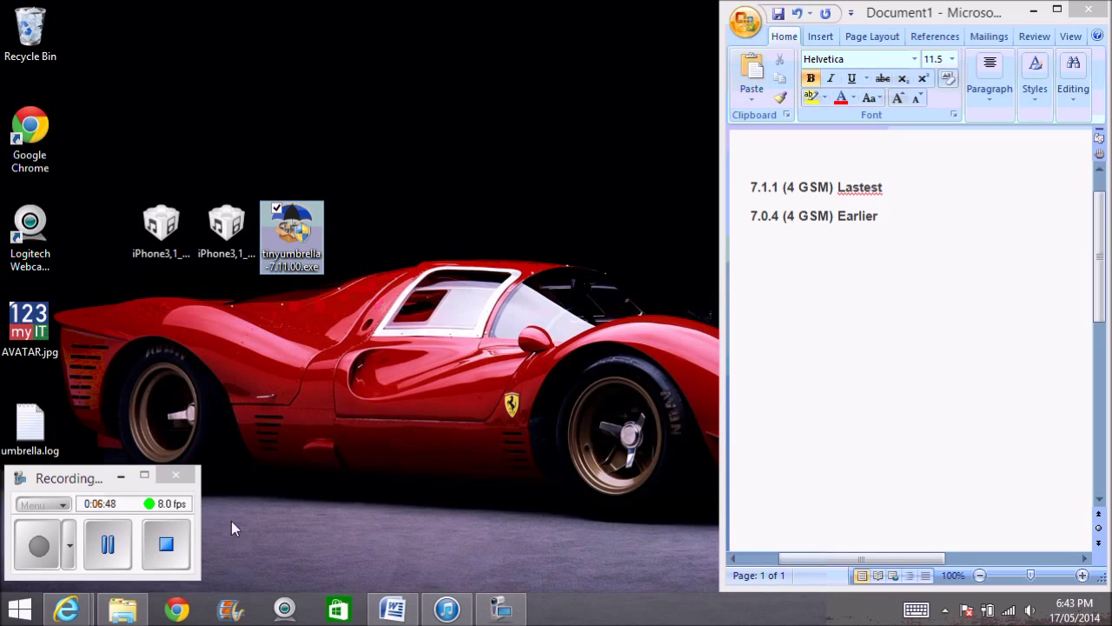
{"action": "mouse_move", "coordinate": [75, 615]}
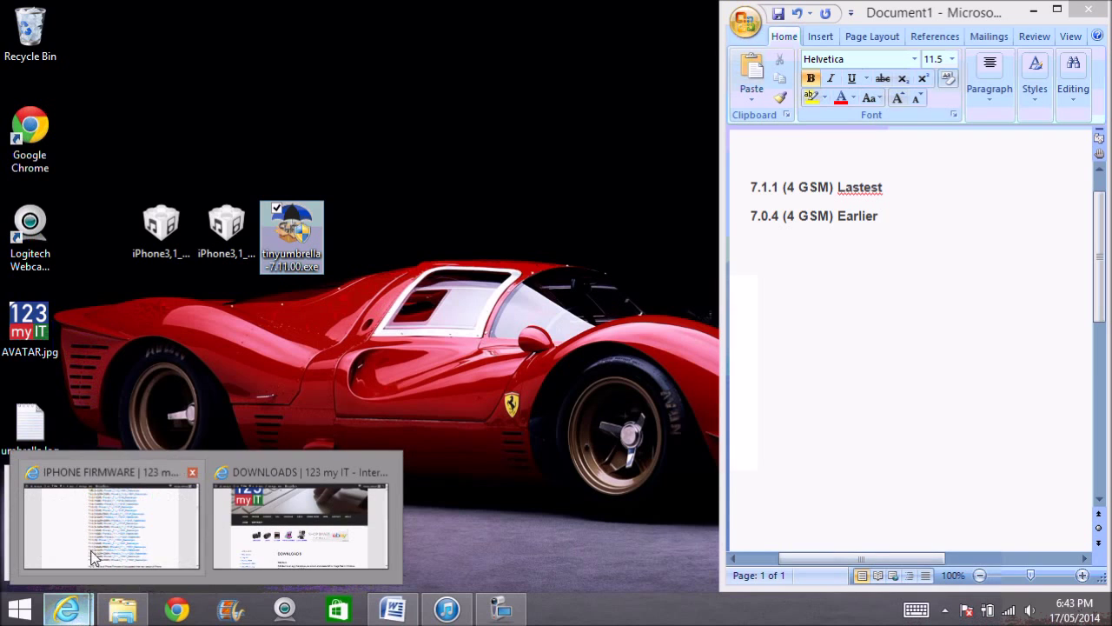
{"action": "mouse_move", "coordinate": [97, 547]}
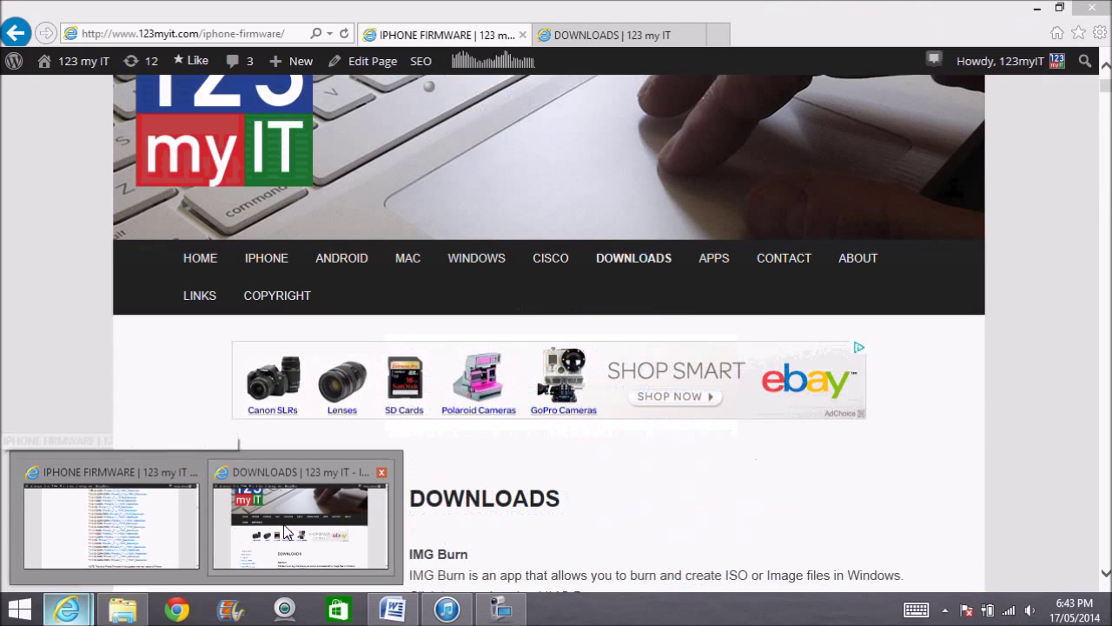
Step: Open 123myIT's Downloads page and highlight Tiny Umbrella's 7.11.00 Windows and OS X versions
{"action": "left_click", "coordinate": [299, 522]}
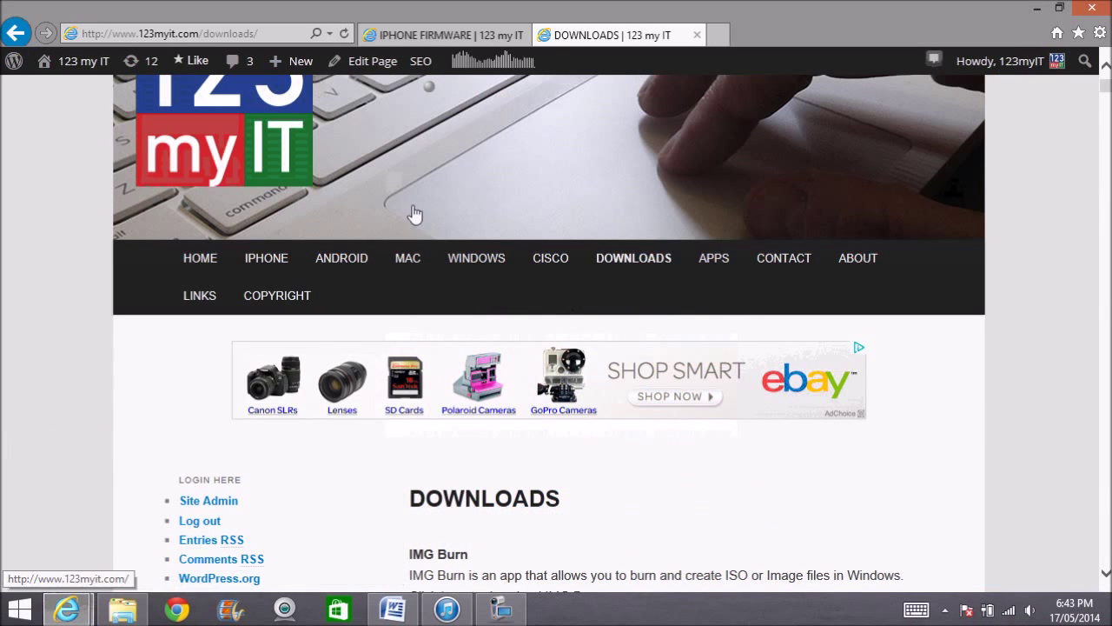
{"action": "left_click", "coordinate": [643, 261]}
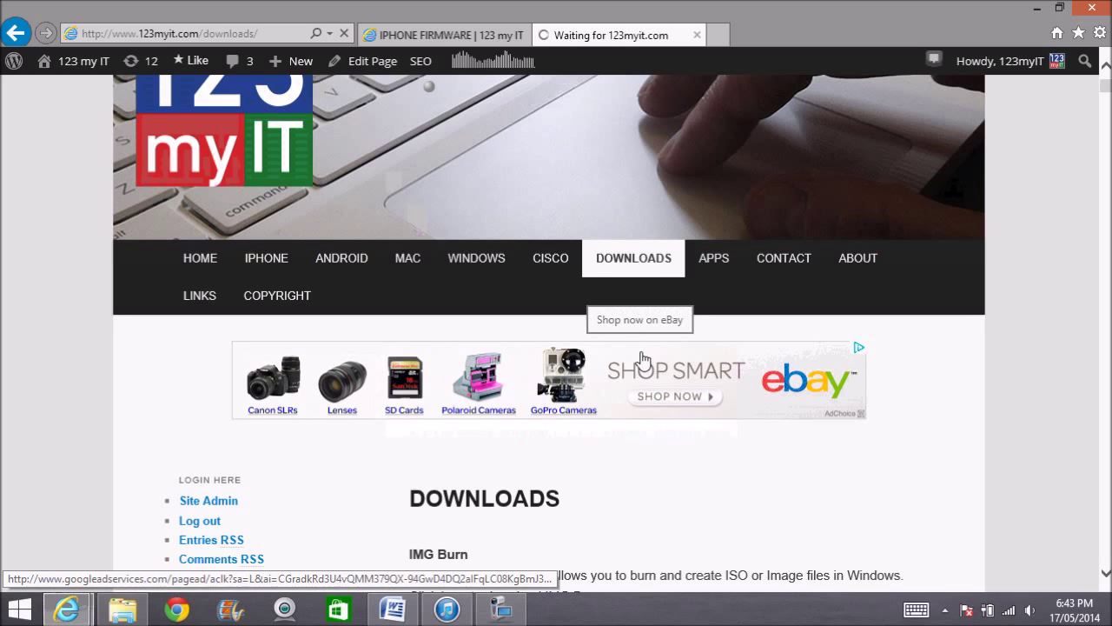
{"action": "scroll", "coordinate": [643, 359], "scroll_direction": "down", "scroll_amount": 10}
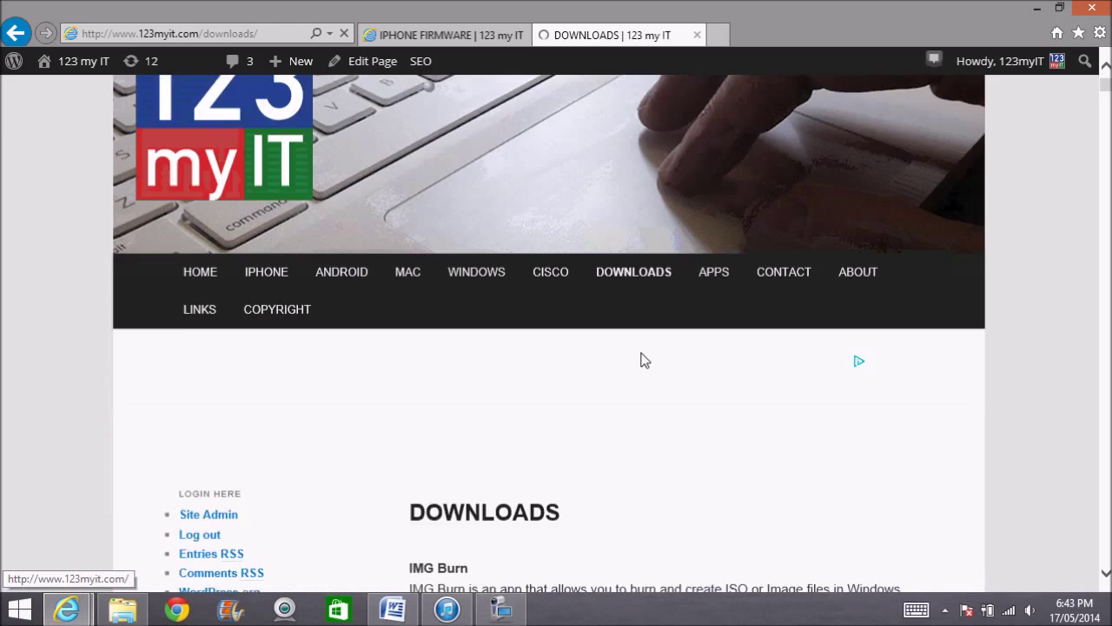
{"action": "scroll", "coordinate": [643, 353], "scroll_direction": "down", "scroll_amount": 2}
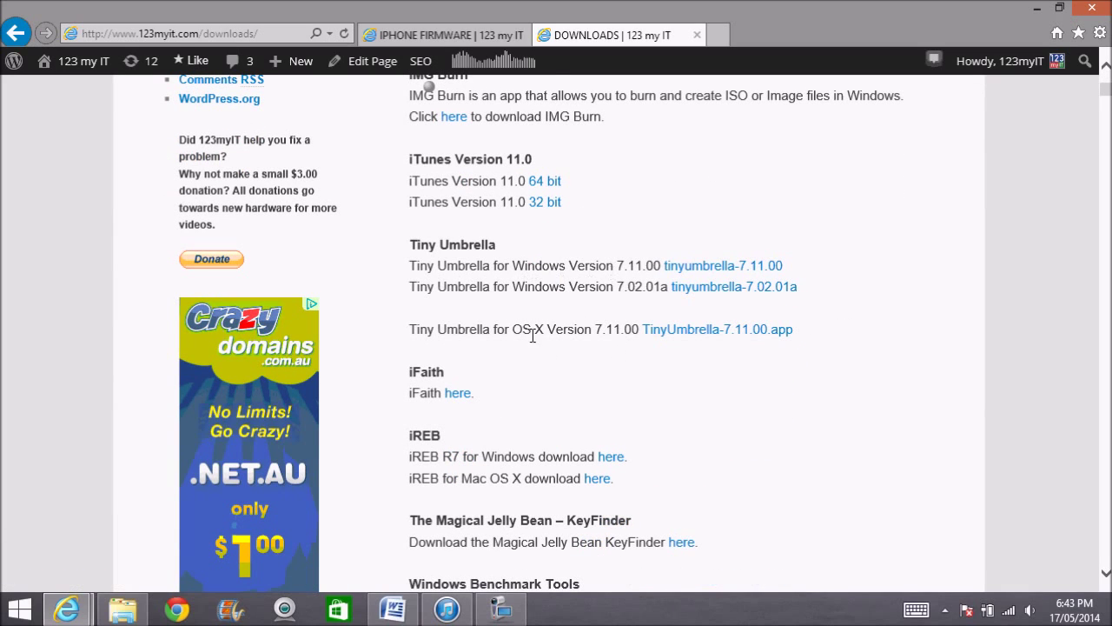
{"action": "left_click_drag", "start_coordinate": [515, 329], "coordinate": [540, 329]}
{"action": "left_click_drag", "start_coordinate": [618, 263], "coordinate": [658, 260]}
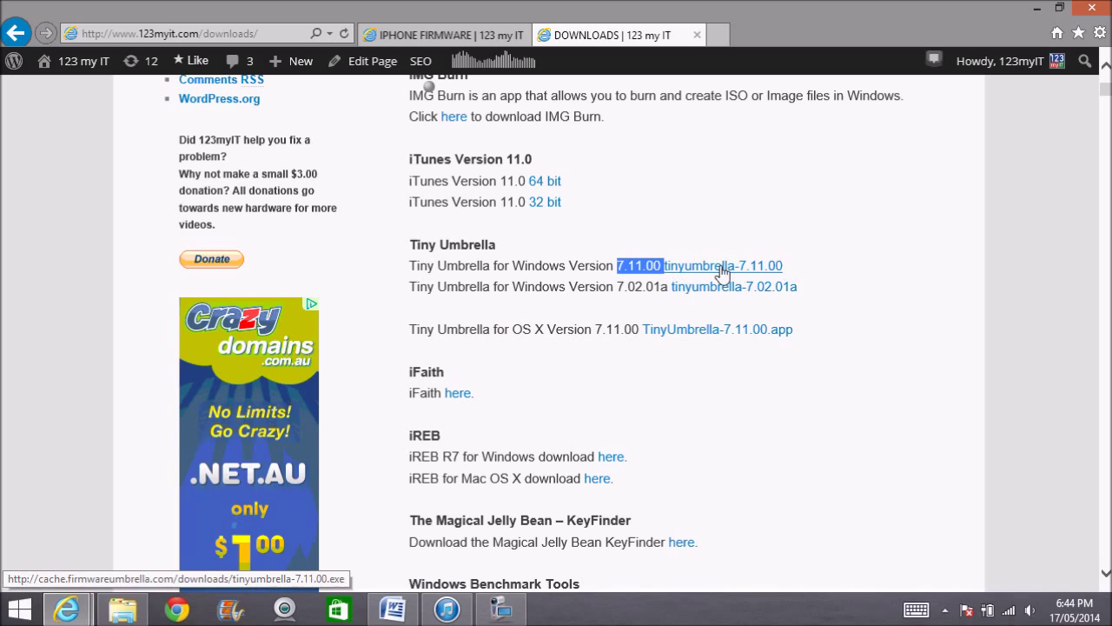
Step: Launch TinyUmbrella 7.11.00 from the desktop and dismiss the Request SHSH From Cydia warning
{"action": "left_click", "coordinate": [1037, 8]}
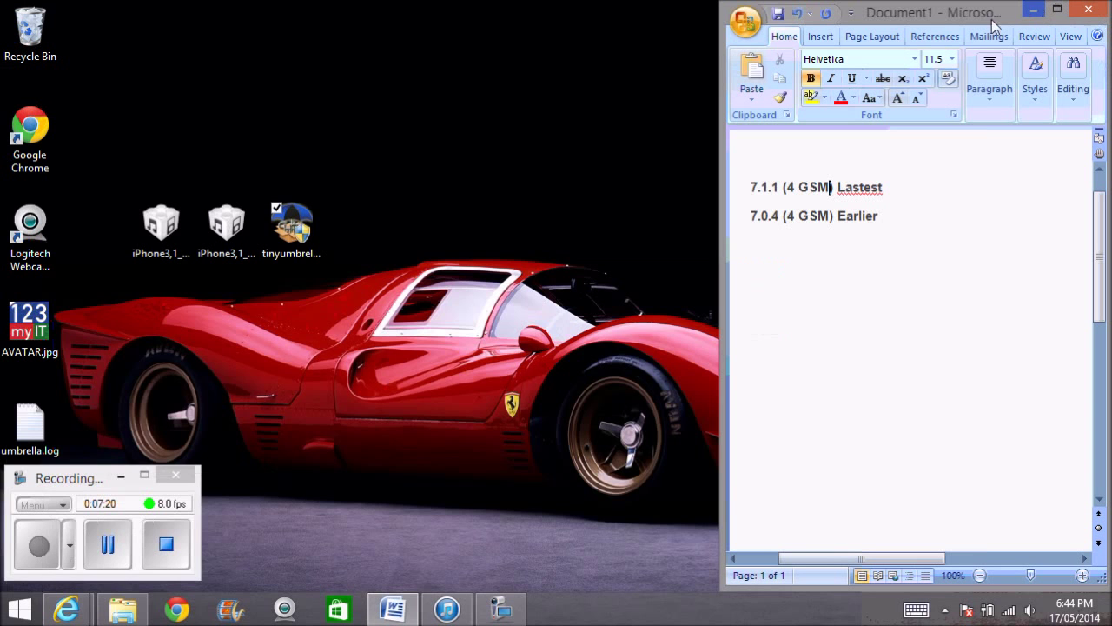
{"action": "left_click", "coordinate": [318, 239]}
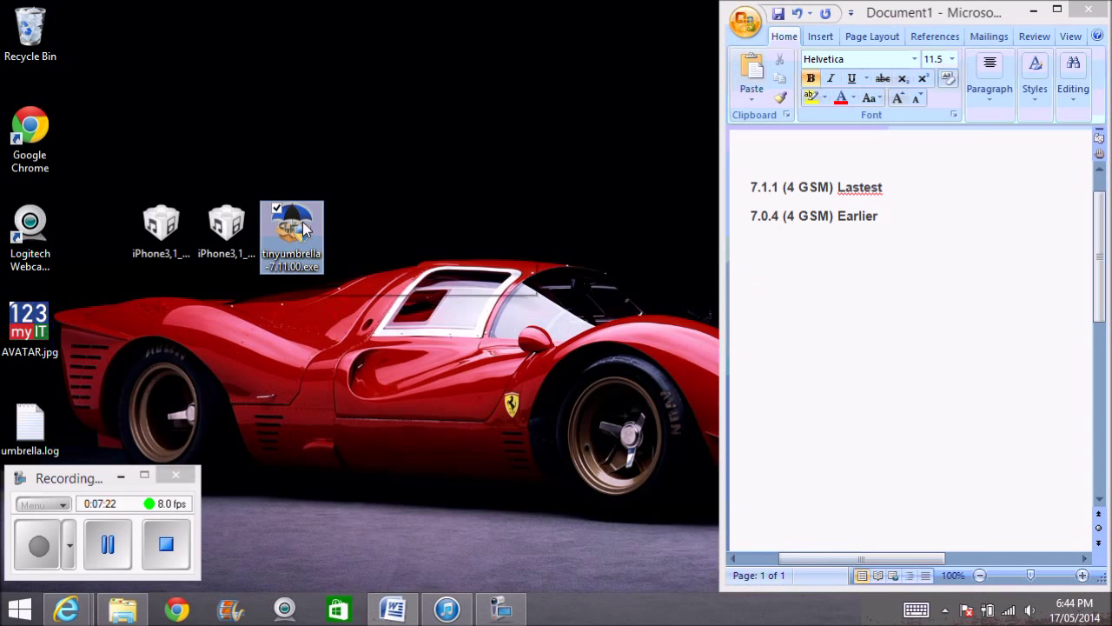
{"action": "double_click", "coordinate": [304, 229]}
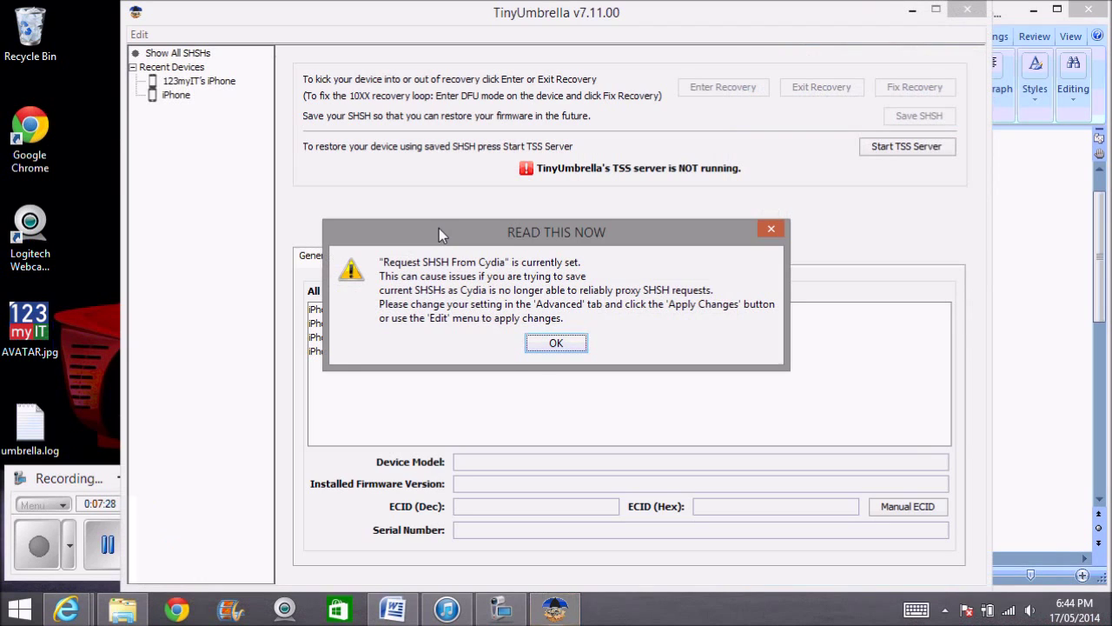
{"action": "left_click", "coordinate": [556, 346]}
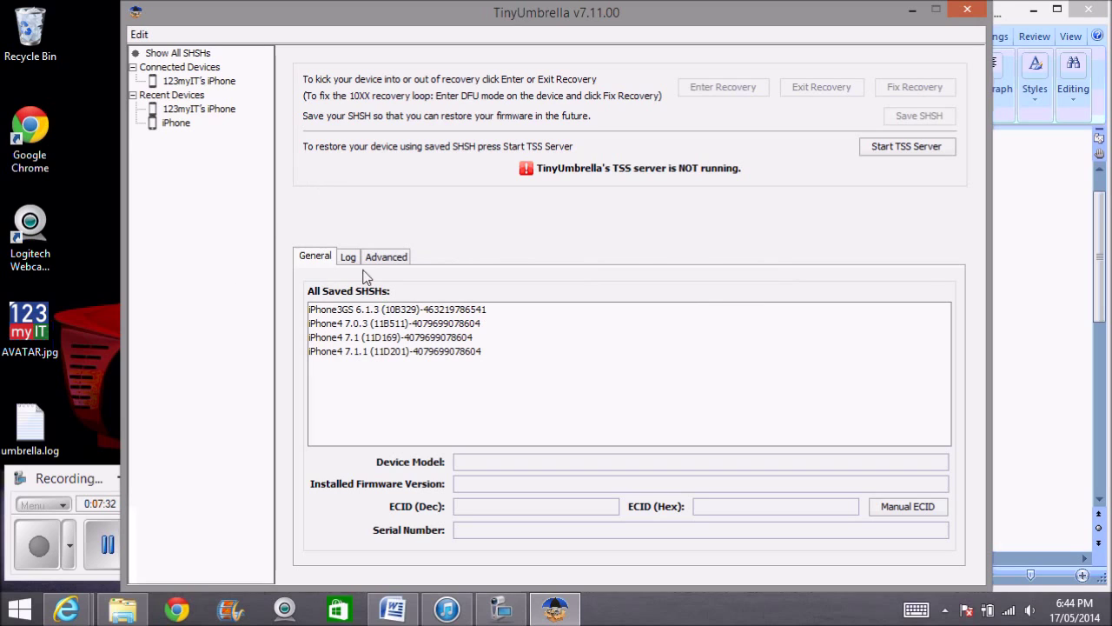
Step: Review the saved iPhone4 SHSH entries for 7.0.3, 7.1 and 7.1.1, then select the connected iPhone
{"action": "left_click", "coordinate": [371, 313]}
{"action": "left_click", "coordinate": [374, 337]}
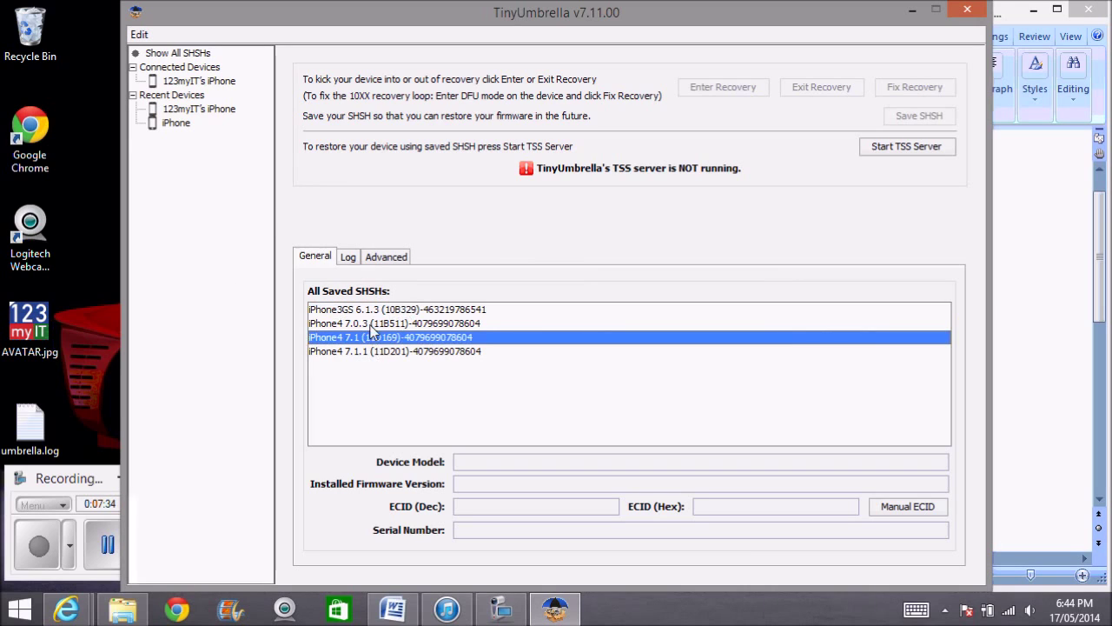
{"action": "left_click", "coordinate": [372, 325]}
{"action": "left_click", "coordinate": [373, 337]}
{"action": "left_click", "coordinate": [379, 351]}
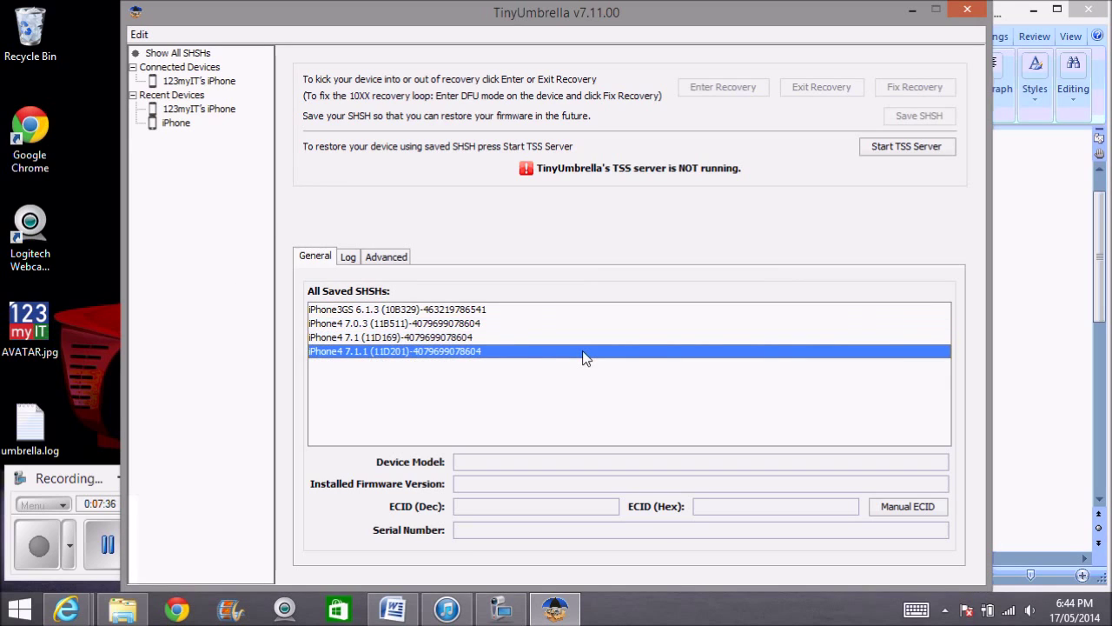
{"action": "left_click", "coordinate": [192, 81]}
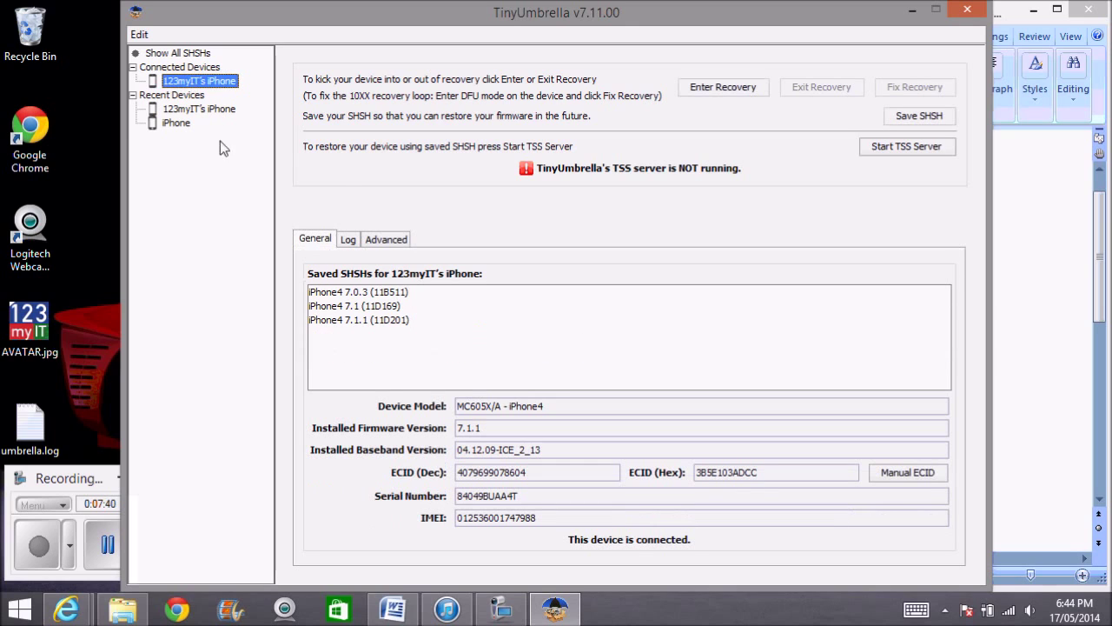
{"action": "left_click", "coordinate": [395, 243]}
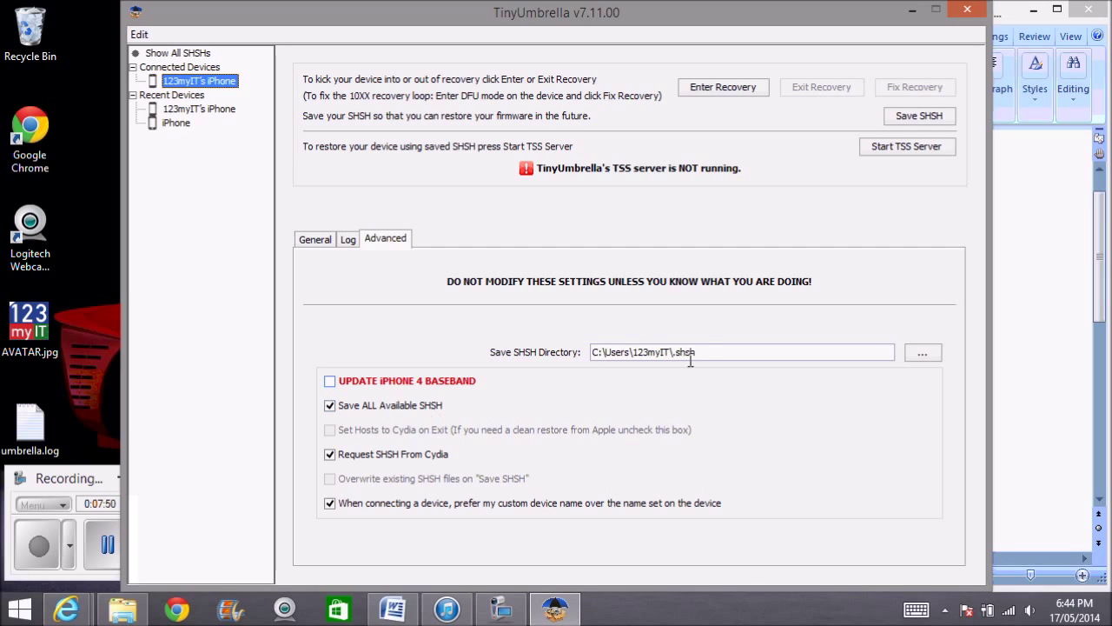
Step: Set the Save SHSH Directory to the Desktop folder and verify the new path
{"action": "left_click_drag", "start_coordinate": [696, 353], "coordinate": [613, 352]}
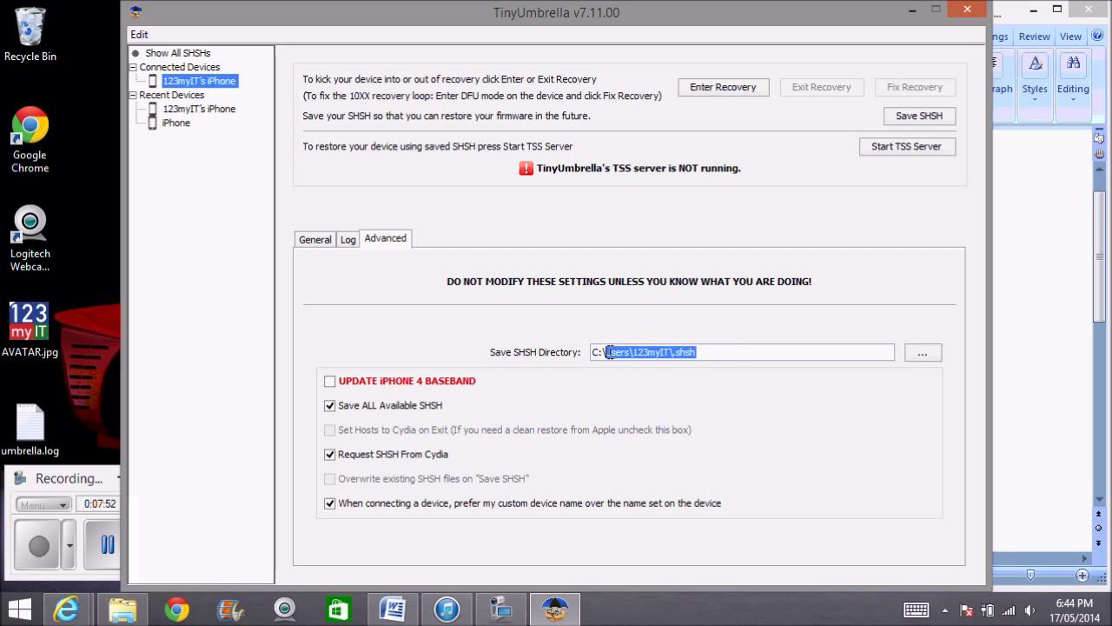
{"action": "left_click", "coordinate": [730, 351]}
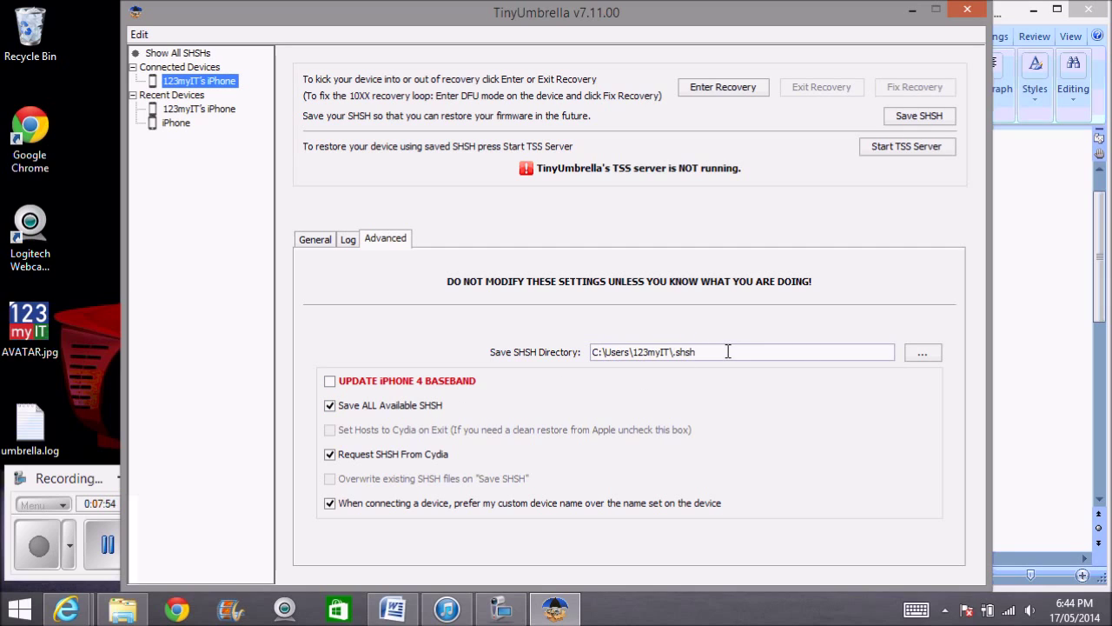
{"action": "left_click", "coordinate": [922, 352]}
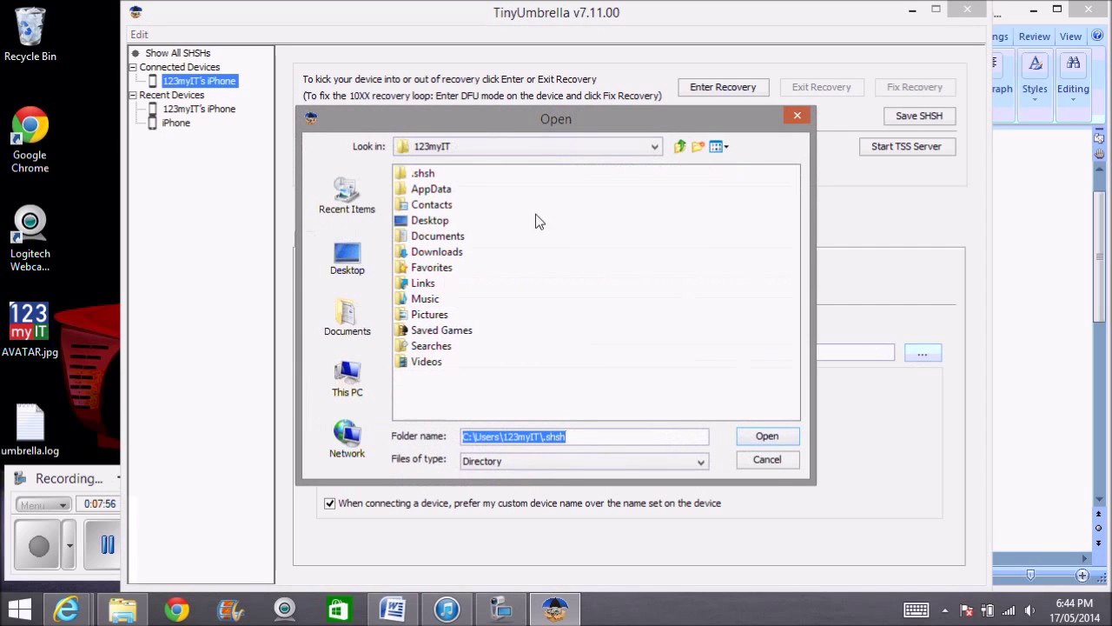
{"action": "left_click", "coordinate": [440, 223]}
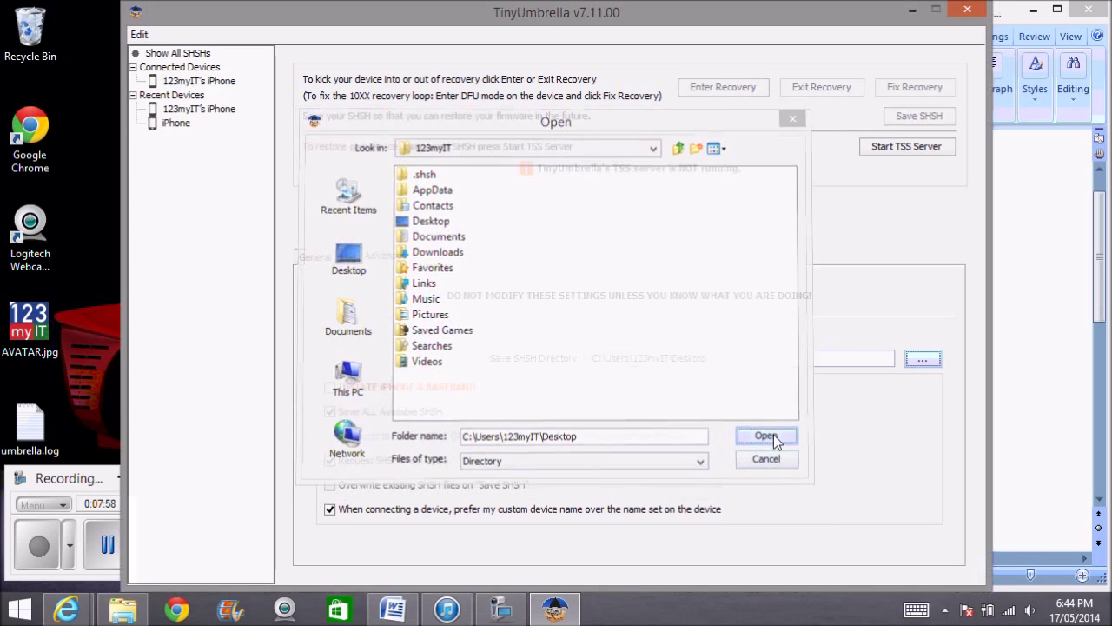
{"action": "left_click", "coordinate": [774, 436]}
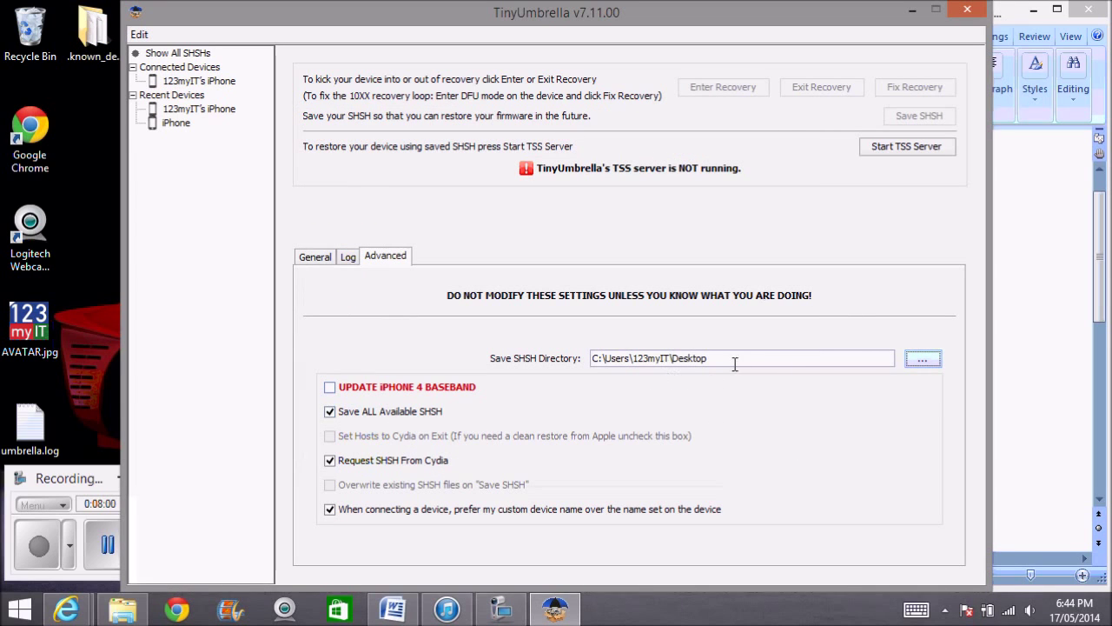
{"action": "left_click_drag", "start_coordinate": [735, 360], "coordinate": [586, 353]}
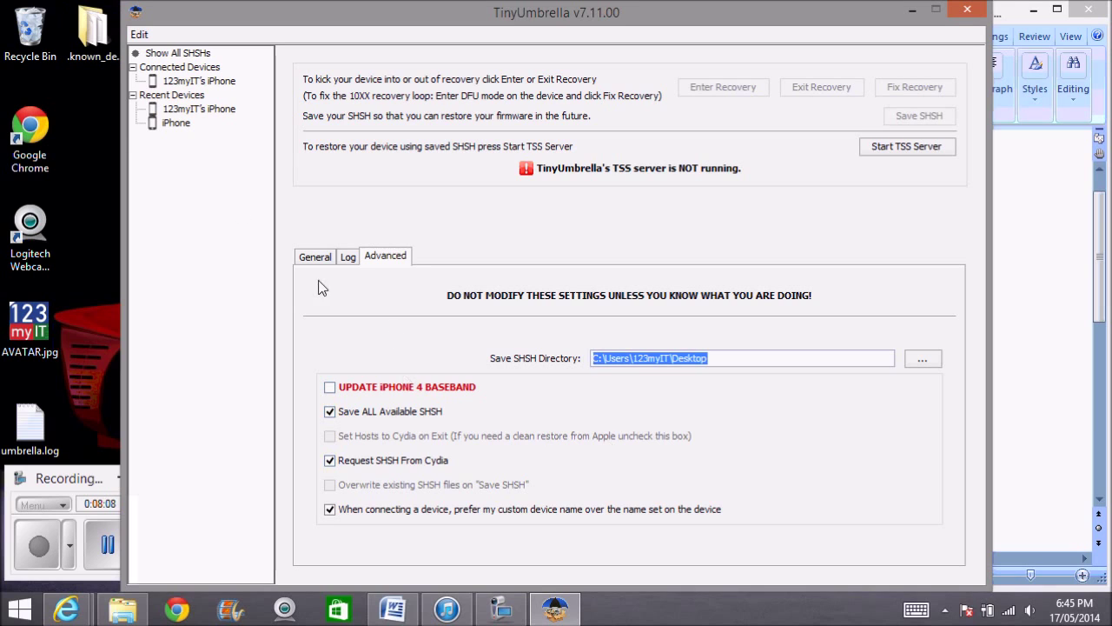
{"action": "left_click", "coordinate": [315, 257]}
Step: Switch between the Log and General tabs to compare the activity log with the empty saved-SHSH list
{"action": "left_click", "coordinate": [347, 257]}
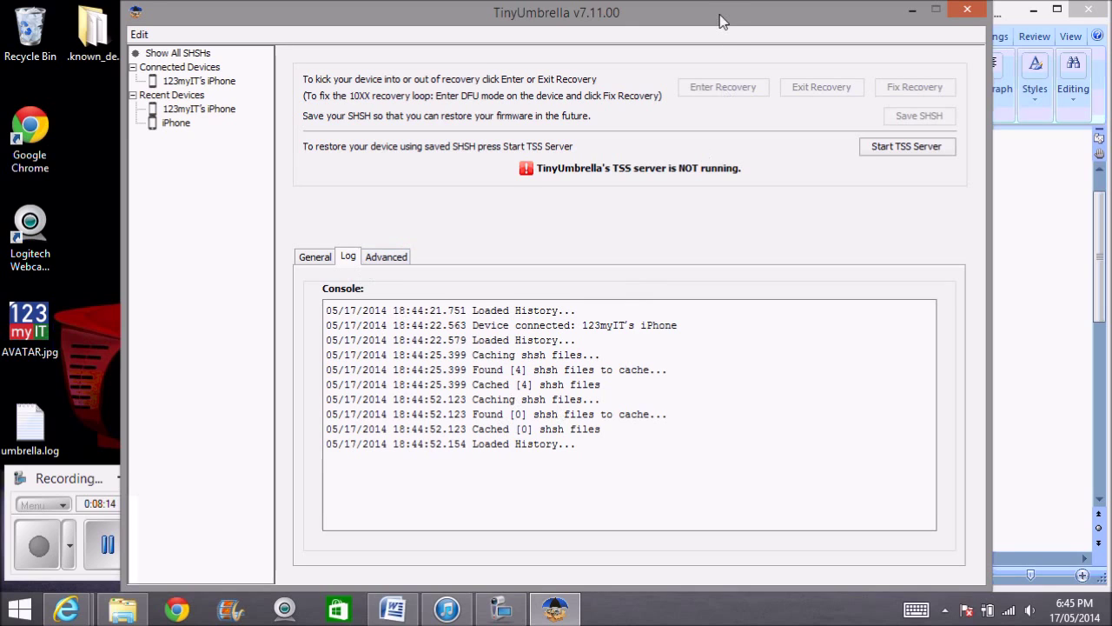
{"action": "left_click_drag", "start_coordinate": [718, 13], "coordinate": [718, 13]}
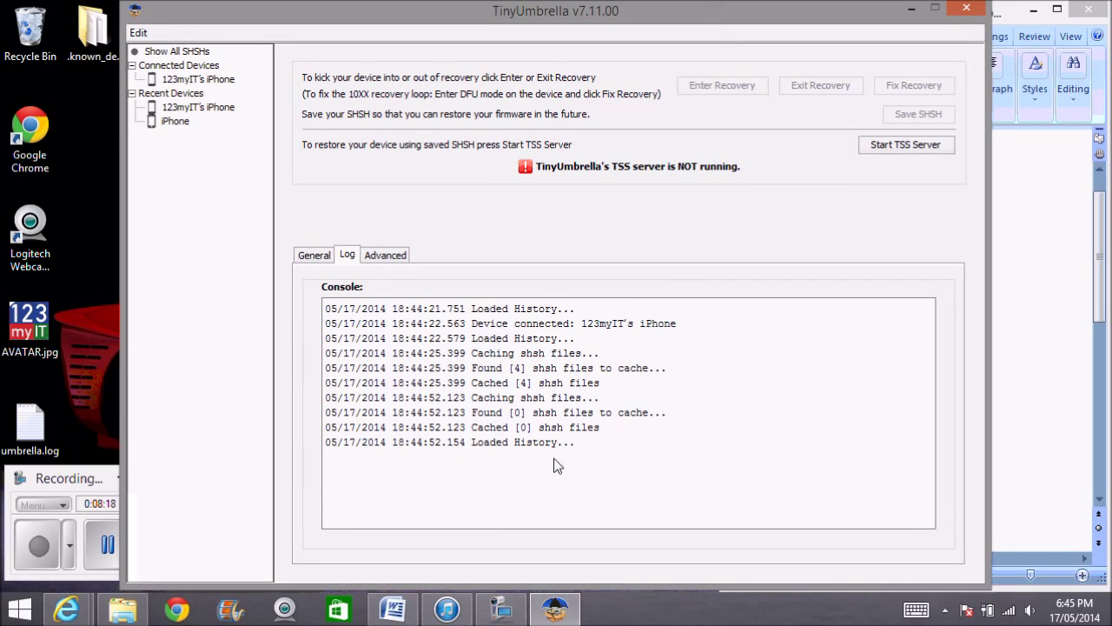
{"action": "left_click", "coordinate": [318, 256]}
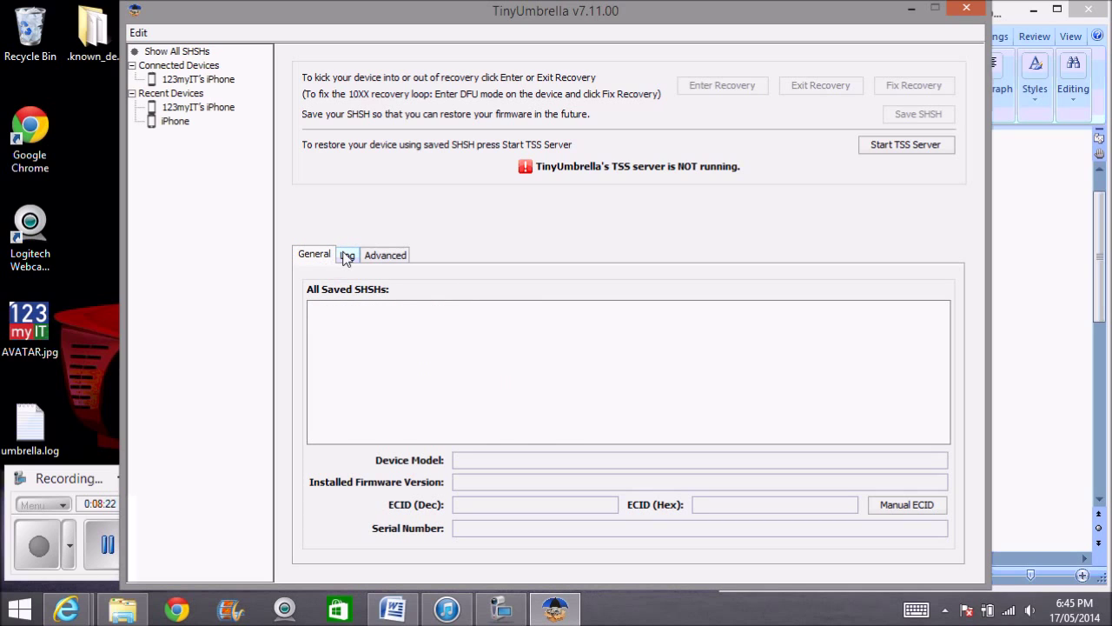
{"action": "left_click", "coordinate": [347, 256]}
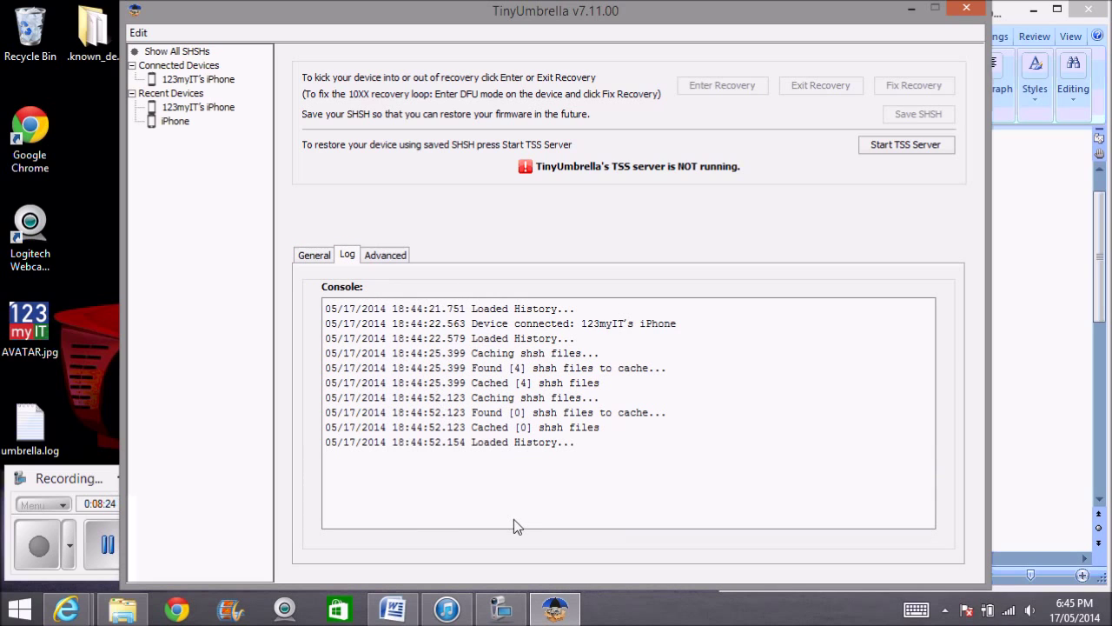
Step: Hide iTunes, select the connected iPhone, and confirm the Desktop save path before returning to the log
{"action": "left_click", "coordinate": [447, 608]}
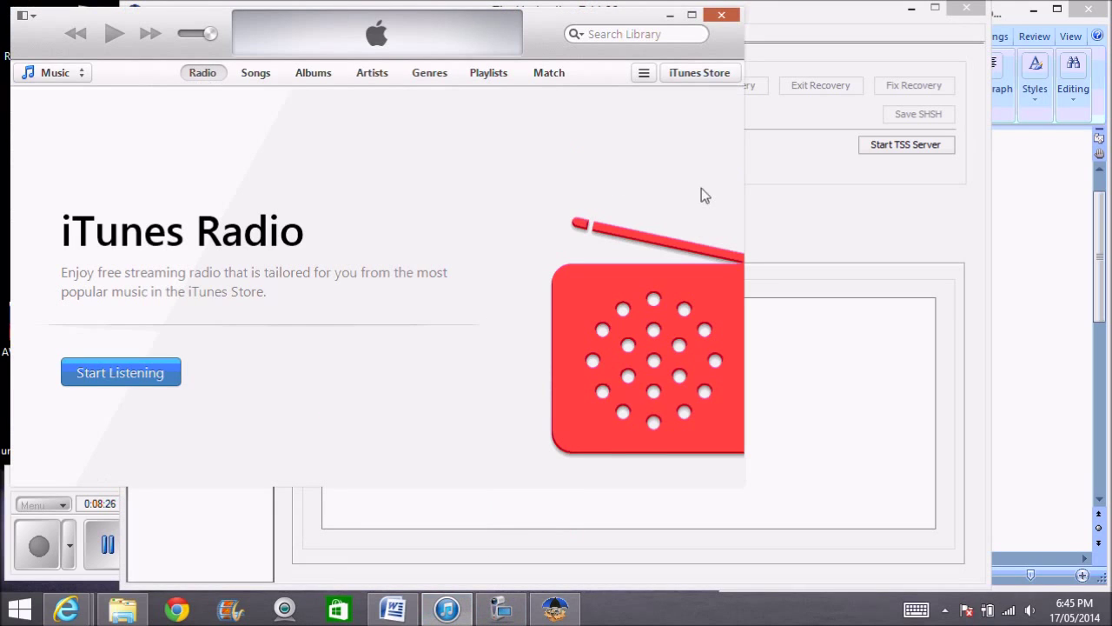
{"action": "left_click", "coordinate": [670, 15]}
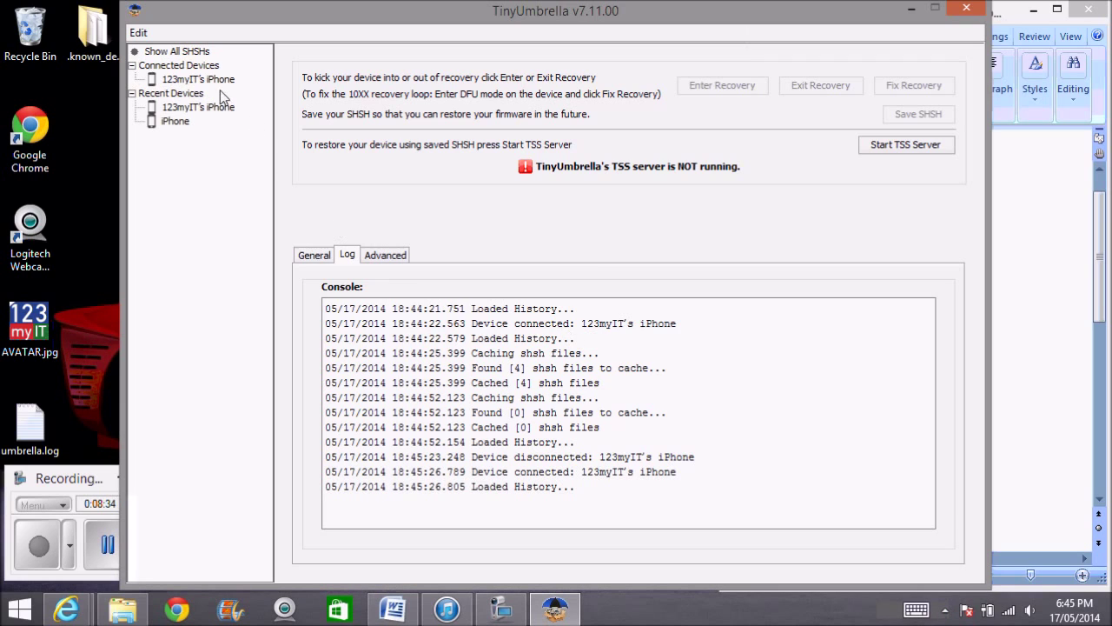
{"action": "left_click", "coordinate": [217, 82]}
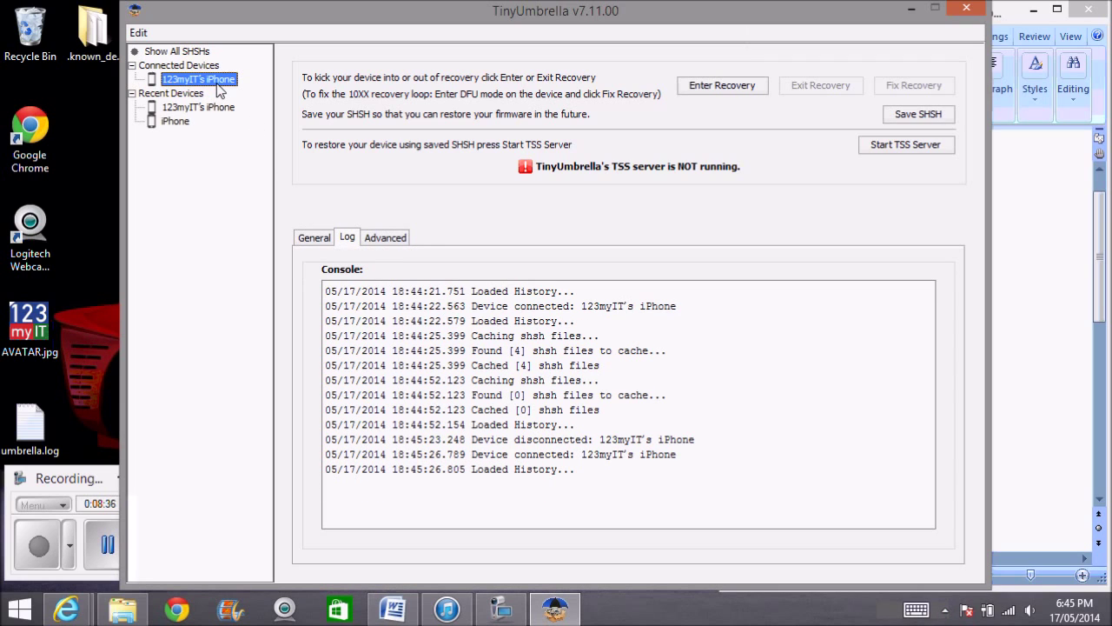
{"action": "left_click", "coordinate": [380, 239]}
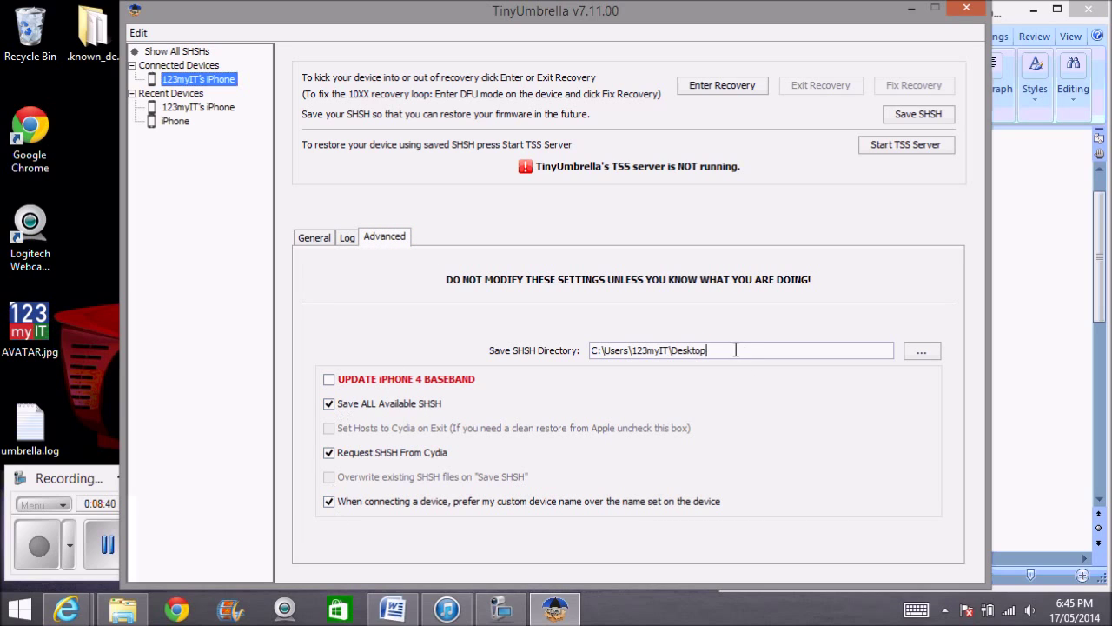
{"action": "left_click_drag", "start_coordinate": [736, 351], "coordinate": [605, 350]}
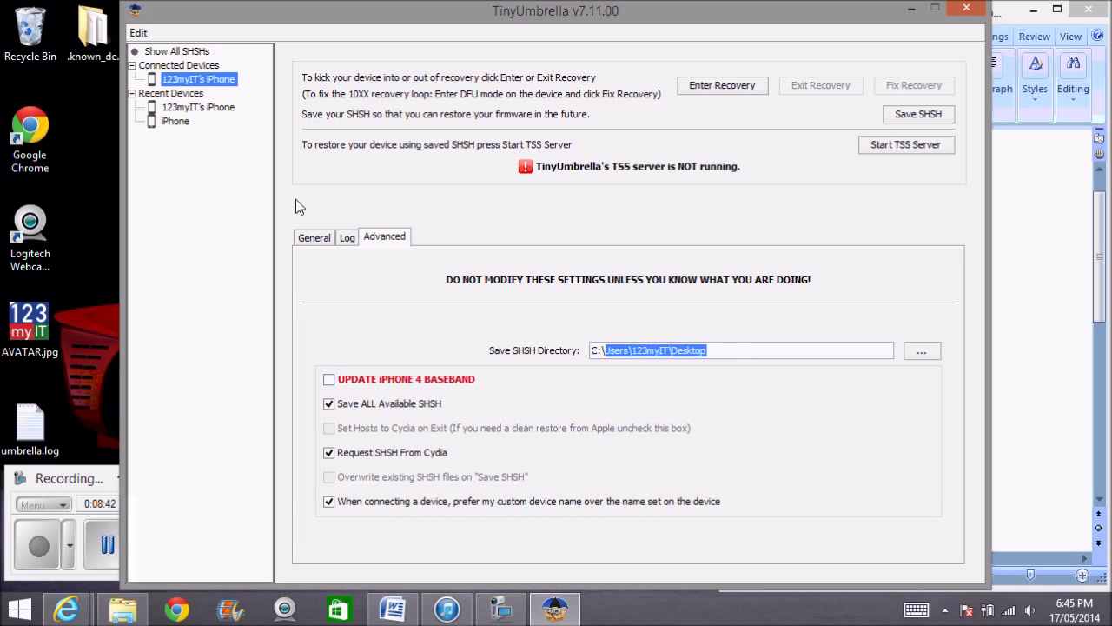
{"action": "left_click", "coordinate": [206, 81]}
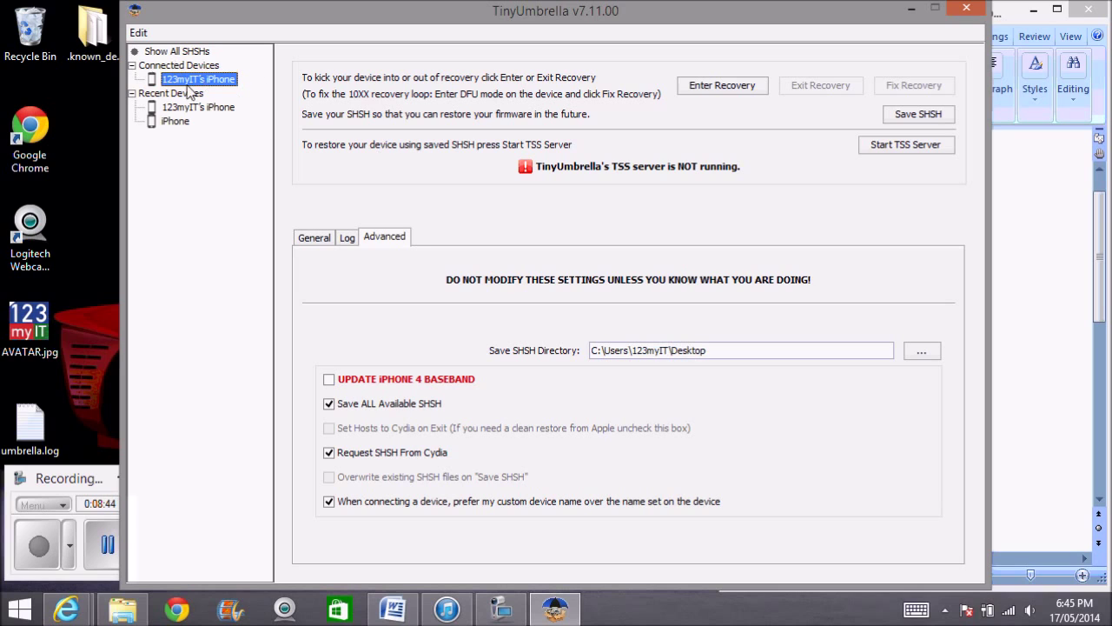
{"action": "left_click", "coordinate": [347, 237]}
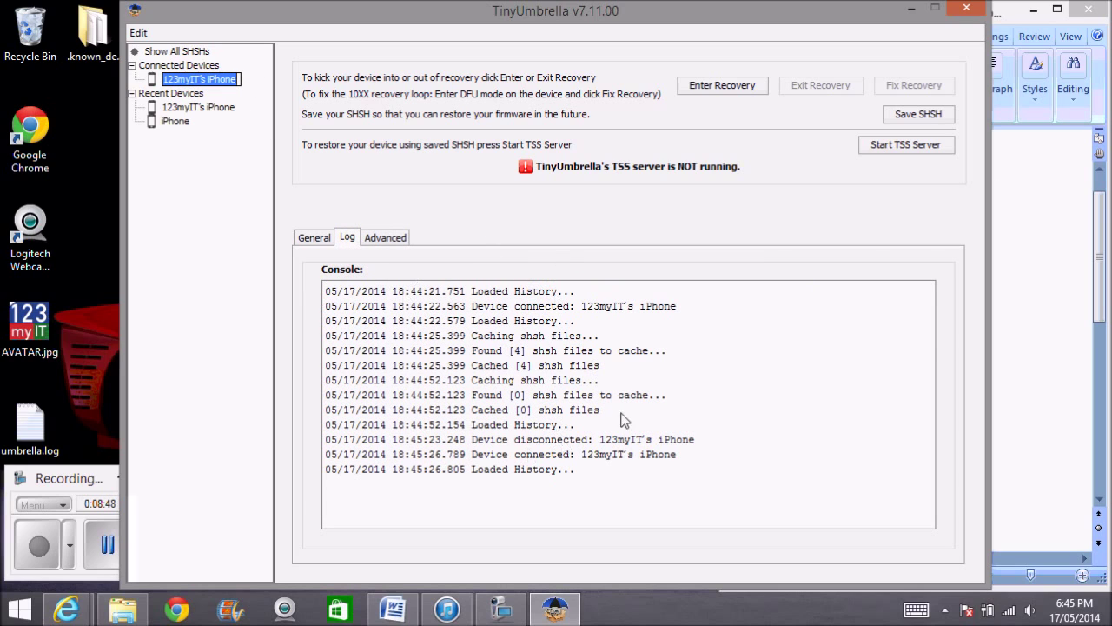
Step: Save the iPhone's SHSH blobs and check the log for the saved 7.1.1 and 7.0.3 entries
{"action": "left_click", "coordinate": [938, 120]}
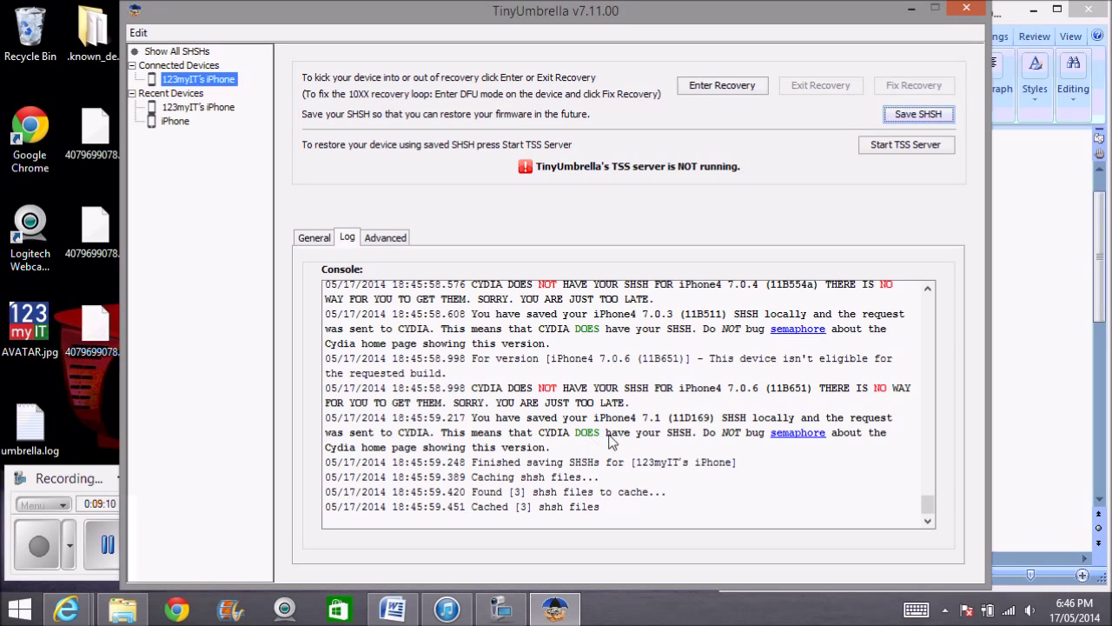
{"action": "left_click_drag", "start_coordinate": [928, 508], "coordinate": [934, 323]}
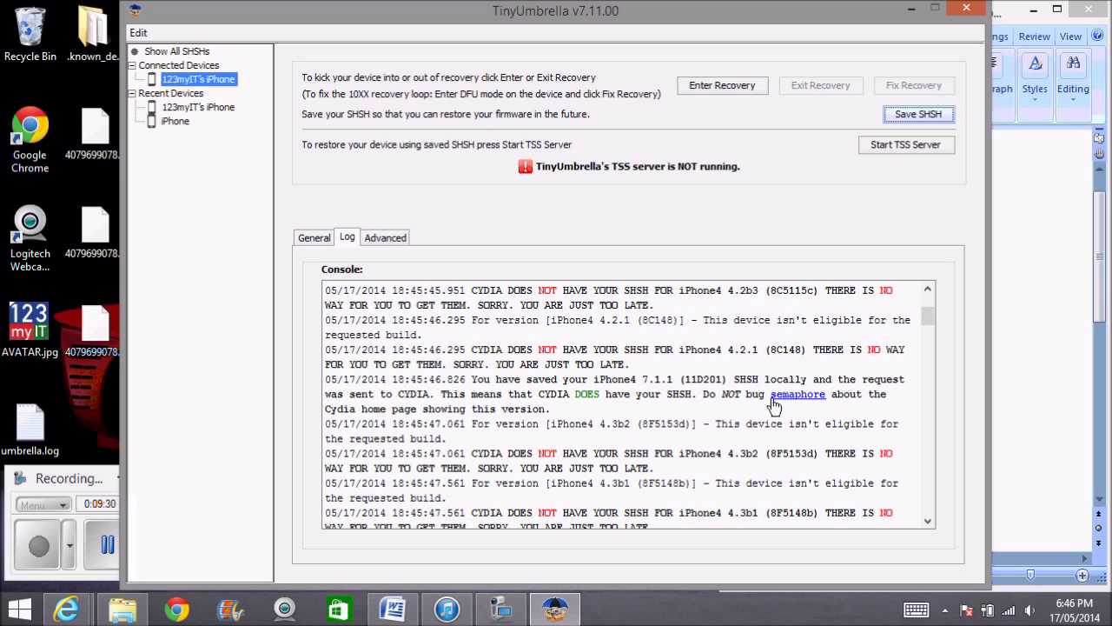
{"action": "left_click_drag", "start_coordinate": [672, 383], "coordinate": [639, 383]}
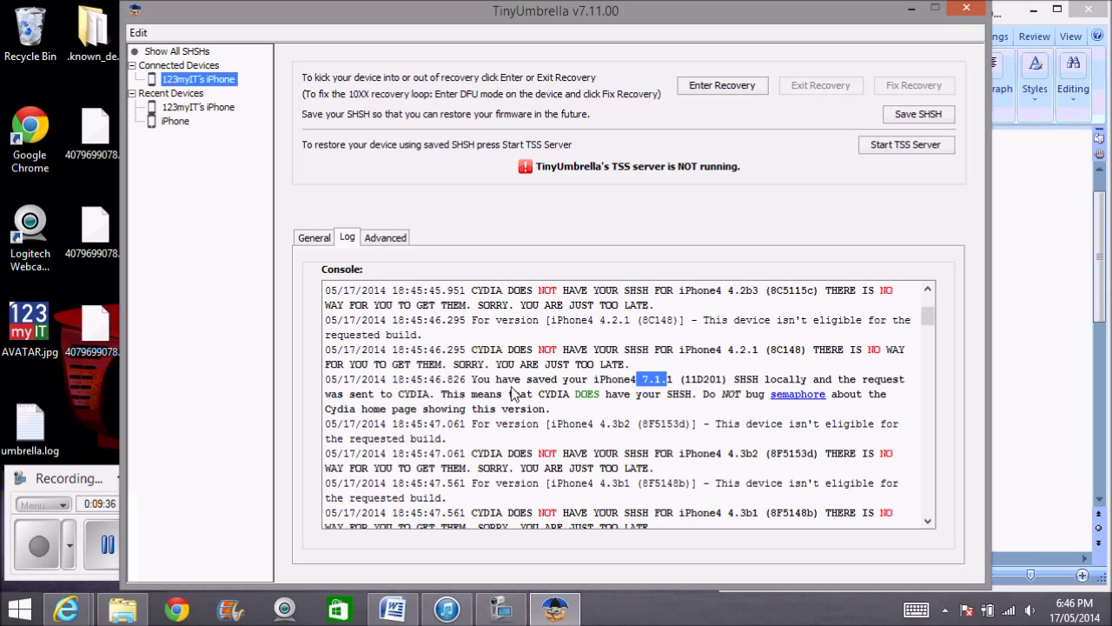
{"action": "left_click_drag", "start_coordinate": [677, 383], "coordinate": [648, 385]}
{"action": "left_click_drag", "start_coordinate": [928, 316], "coordinate": [930, 509]}
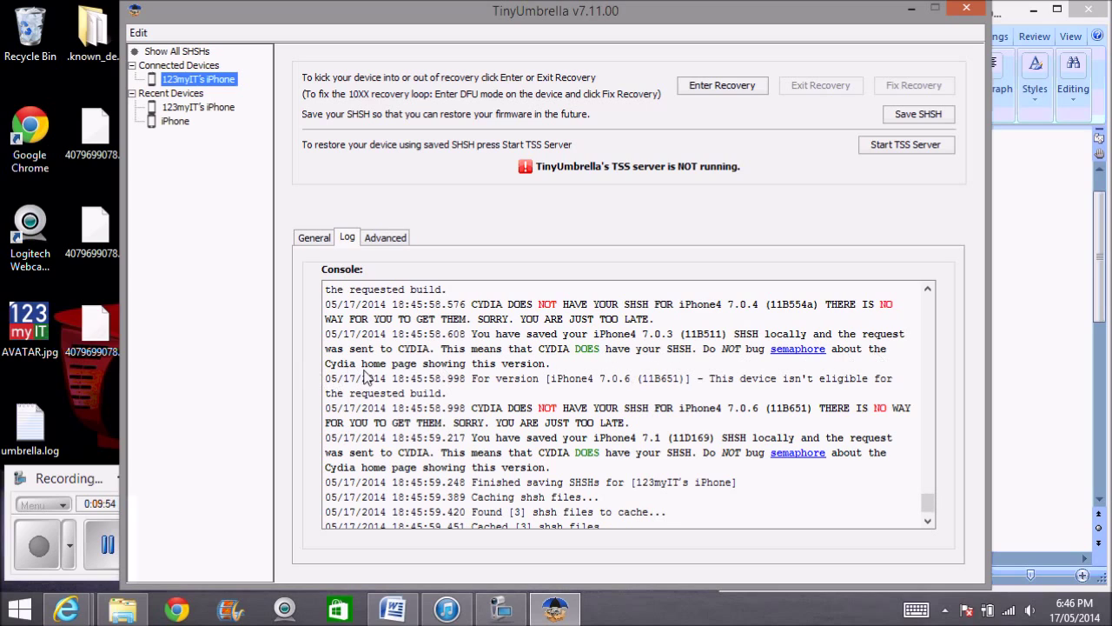
{"action": "left_click_drag", "start_coordinate": [680, 336], "coordinate": [593, 335]}
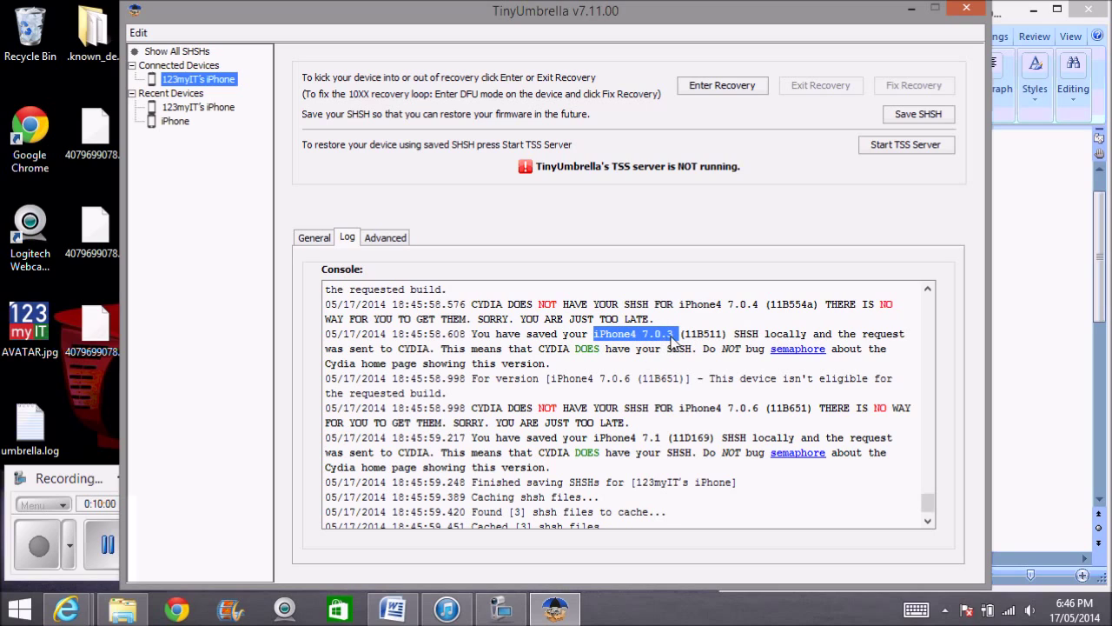
{"action": "left_click_drag", "start_coordinate": [674, 335], "coordinate": [637, 341]}
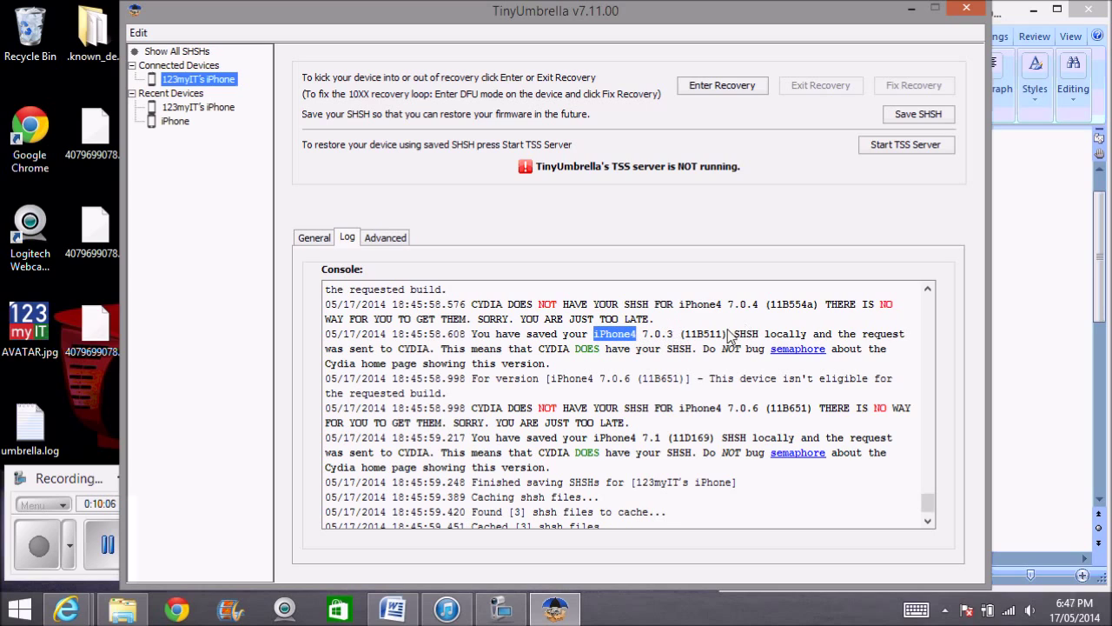
{"action": "left_click_drag", "start_coordinate": [677, 338], "coordinate": [598, 341]}
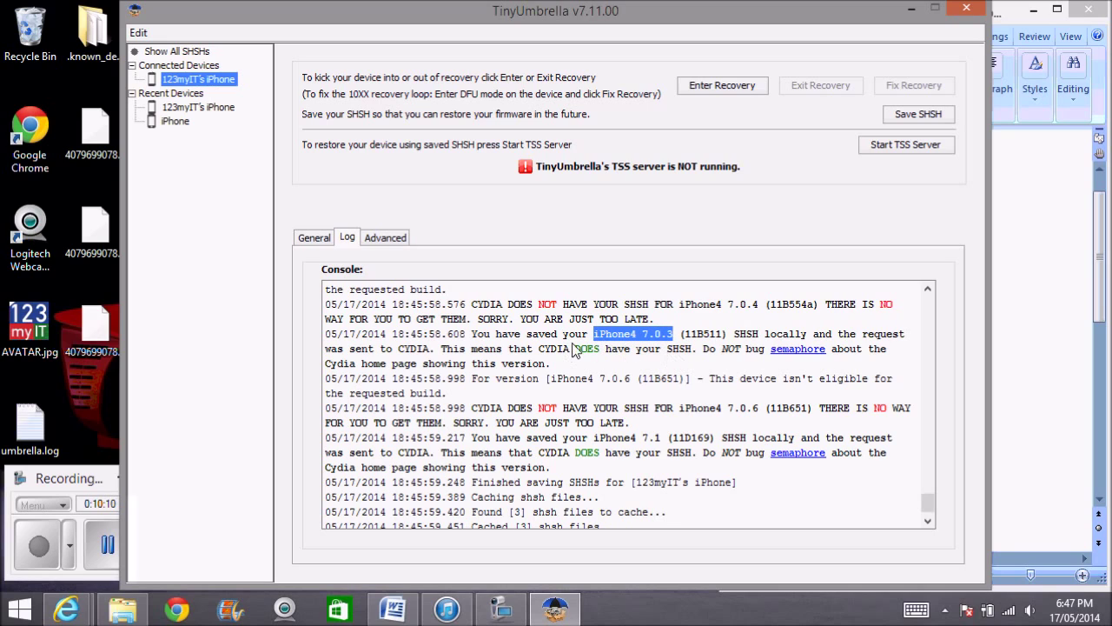
{"action": "left_click", "coordinate": [677, 338]}
{"action": "left_click", "coordinate": [1047, 243]}
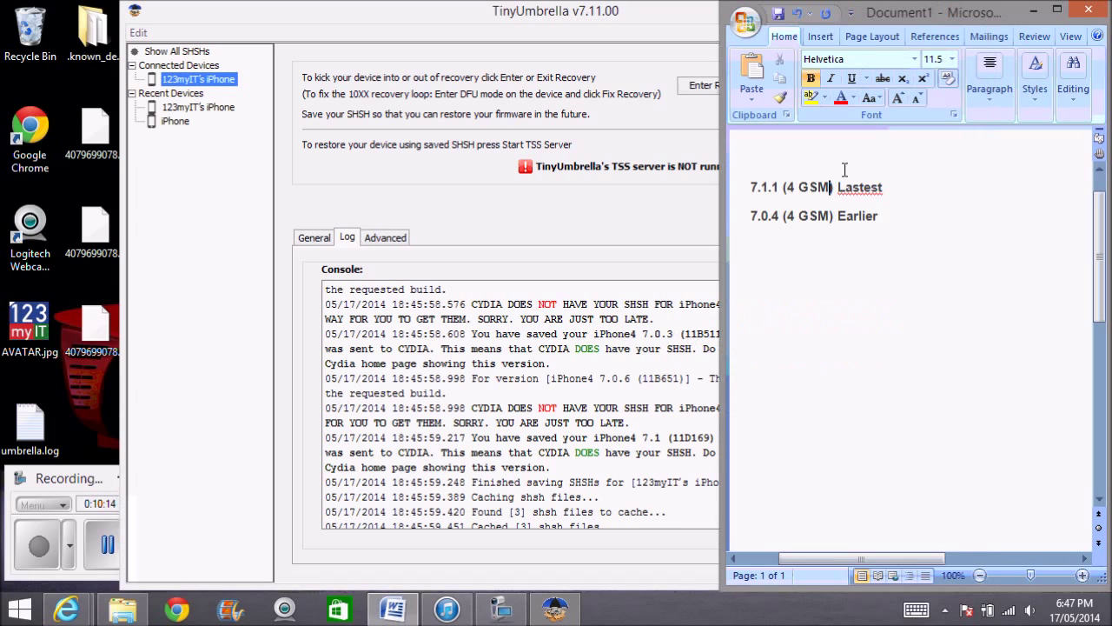
{"action": "left_click_drag", "start_coordinate": [744, 187], "coordinate": [883, 187]}
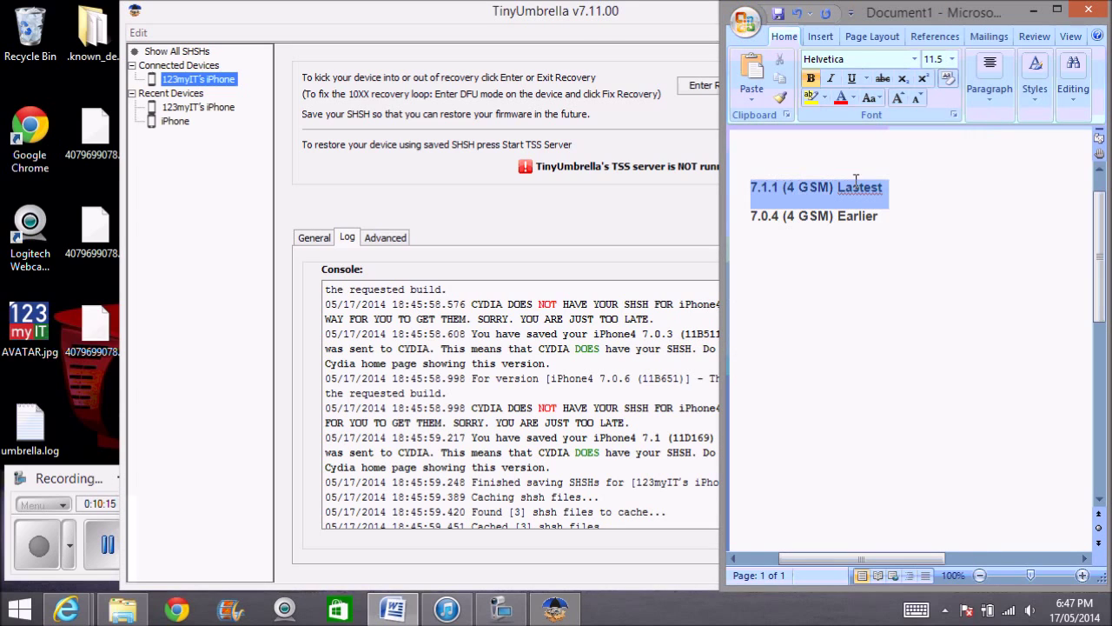
{"action": "left_click", "coordinate": [624, 365]}
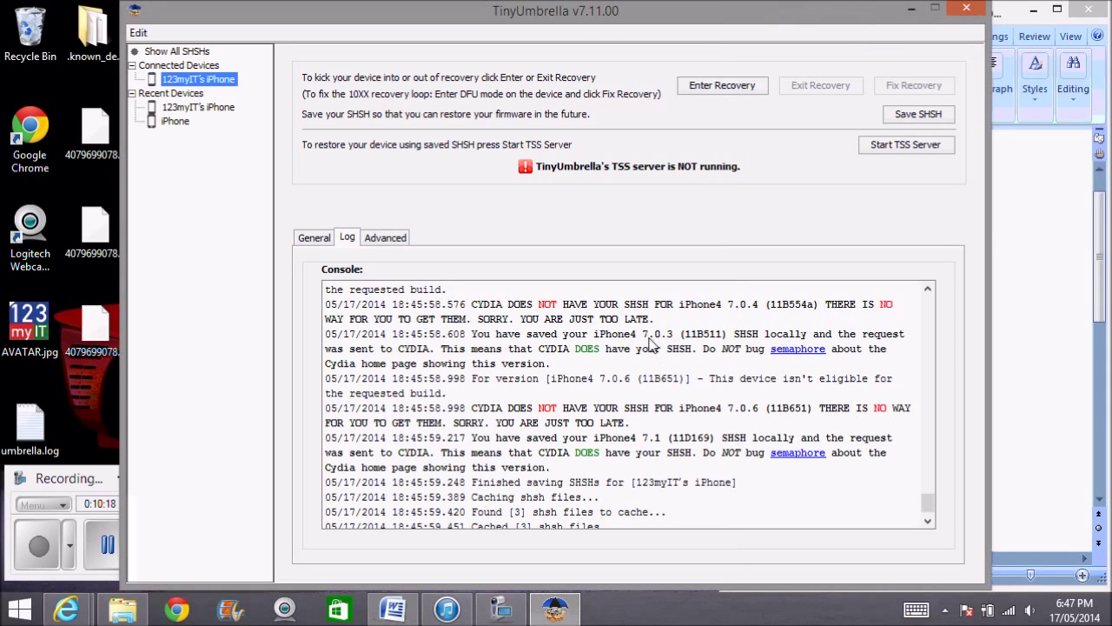
{"action": "key", "text": "alt+Tab"}
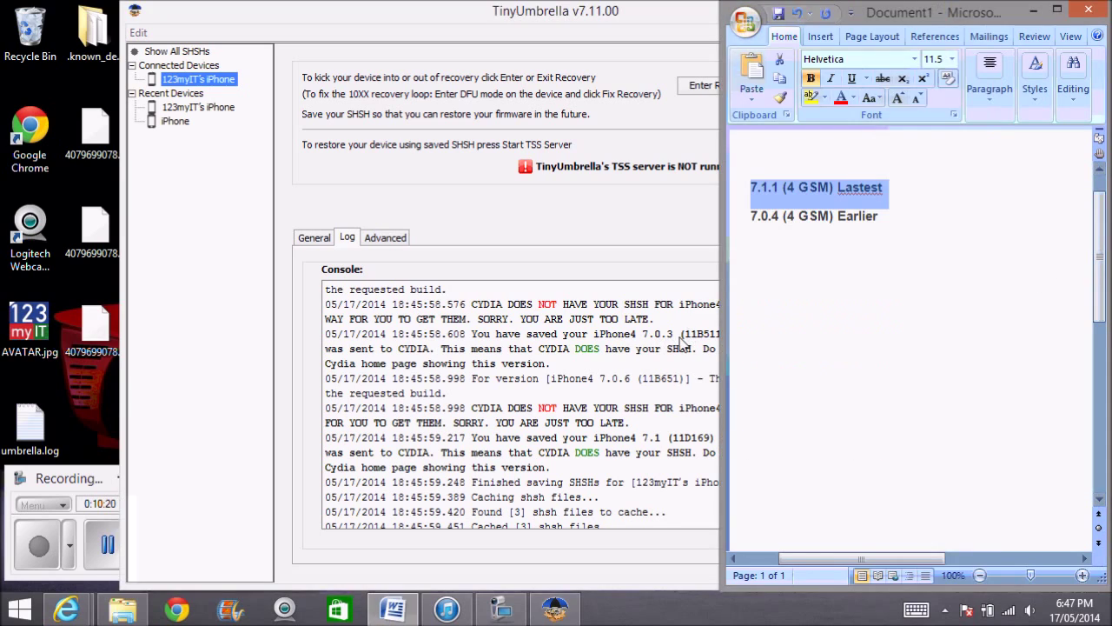
{"action": "left_click", "coordinate": [659, 360]}
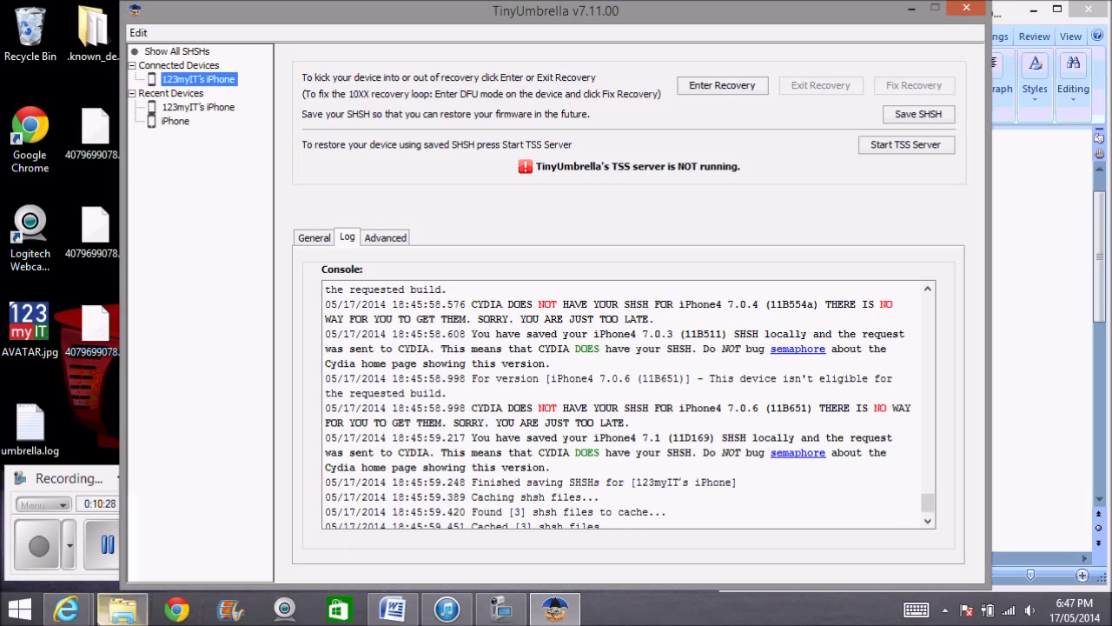
Step: Search the 123myIT website for 'downgrade'
{"action": "mouse_move", "coordinate": [68, 608]}
{"action": "left_click", "coordinate": [107, 537]}
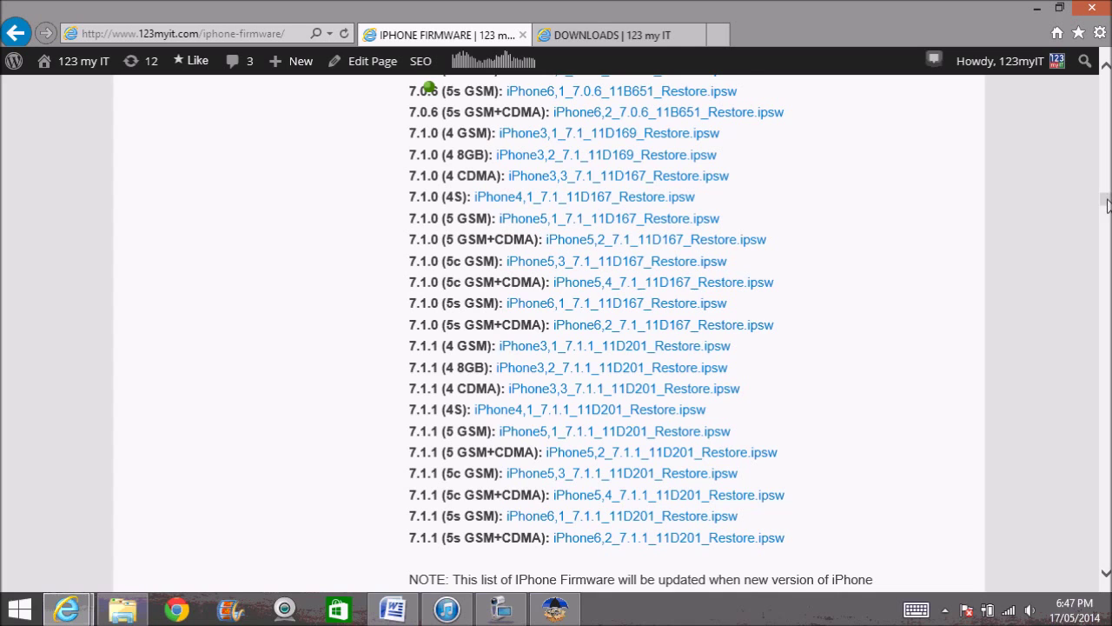
{"action": "left_click", "coordinate": [611, 35]}
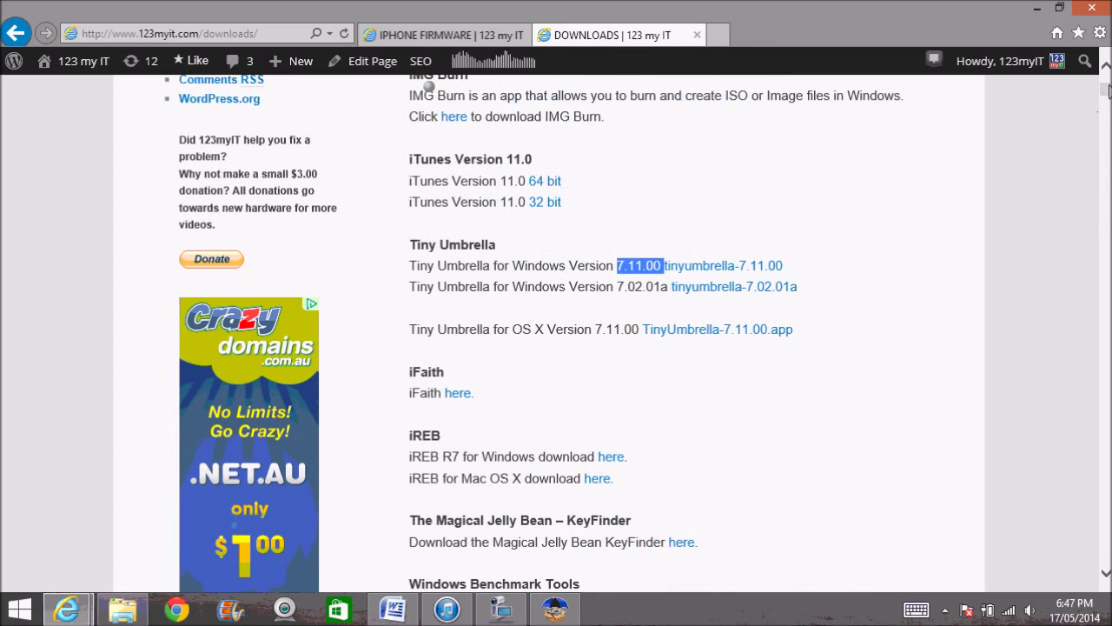
{"action": "left_click_drag", "start_coordinate": [1106, 91], "coordinate": [1106, 78]}
{"action": "left_click", "coordinate": [869, 162]}
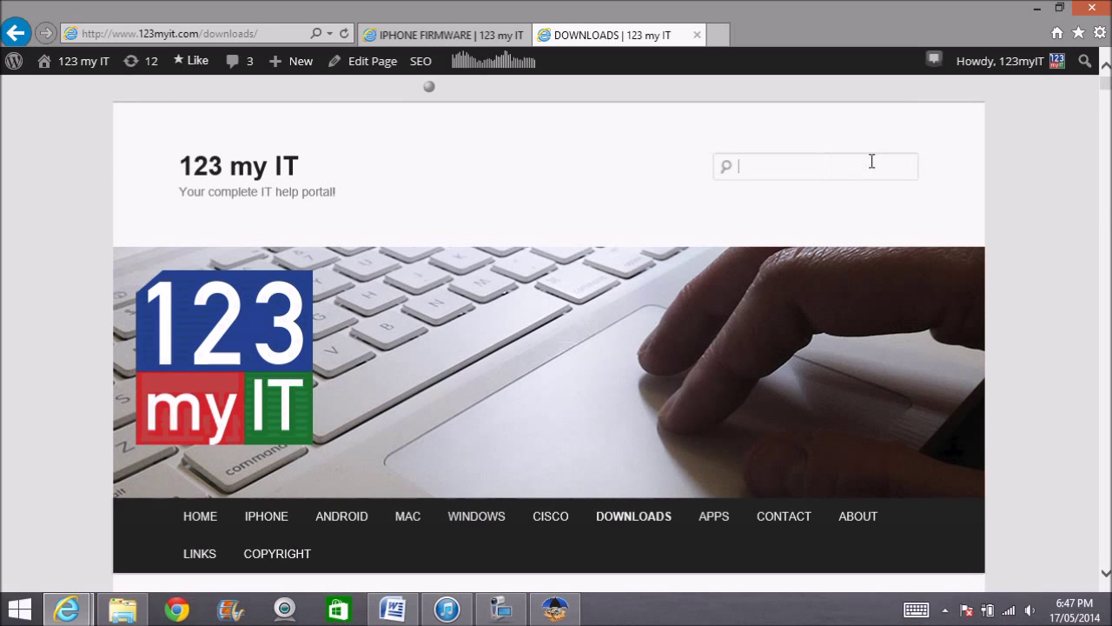
{"action": "type", "text": "downgra"}
{"action": "key", "text": "BackSpace"}
{"action": "type", "text": "de"}
{"action": "key", "text": "Return"}
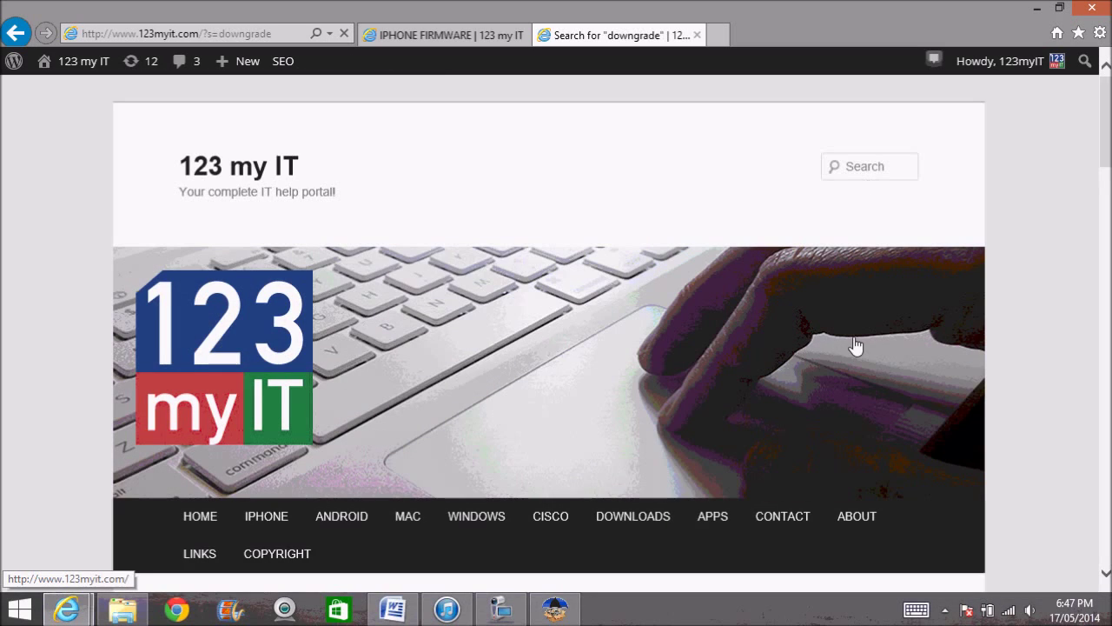
Step: Scroll through the iOS 7 to 6.1.3 downgrade article, then minimize Internet Explorer
{"action": "scroll", "coordinate": [856, 345], "scroll_direction": "down", "scroll_amount": 8}
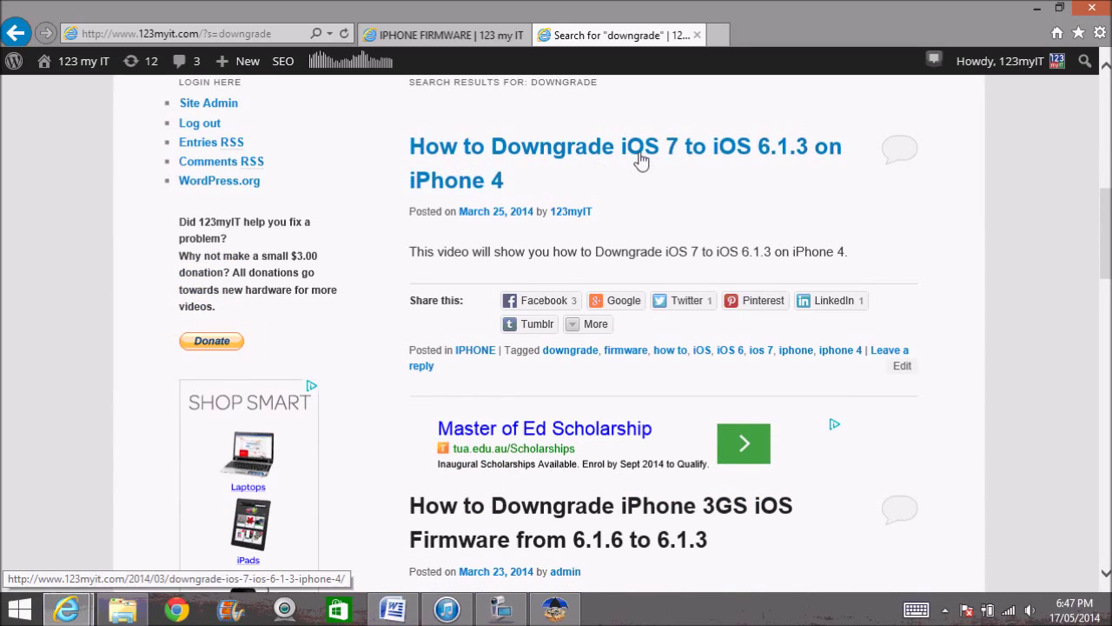
{"action": "scroll", "coordinate": [657, 179], "scroll_direction": "down", "scroll_amount": 3}
{"action": "scroll", "coordinate": [621, 365], "scroll_direction": "up", "scroll_amount": 5}
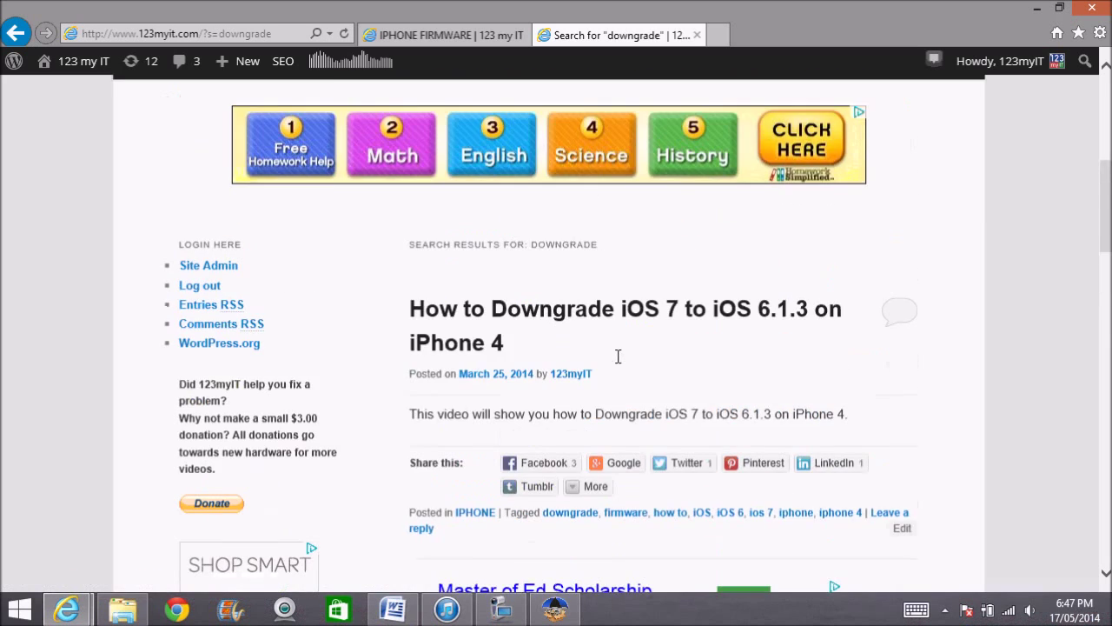
{"action": "scroll", "coordinate": [617, 359], "scroll_direction": "down", "scroll_amount": 3}
{"action": "scroll", "coordinate": [618, 363], "scroll_direction": "up", "scroll_amount": 2}
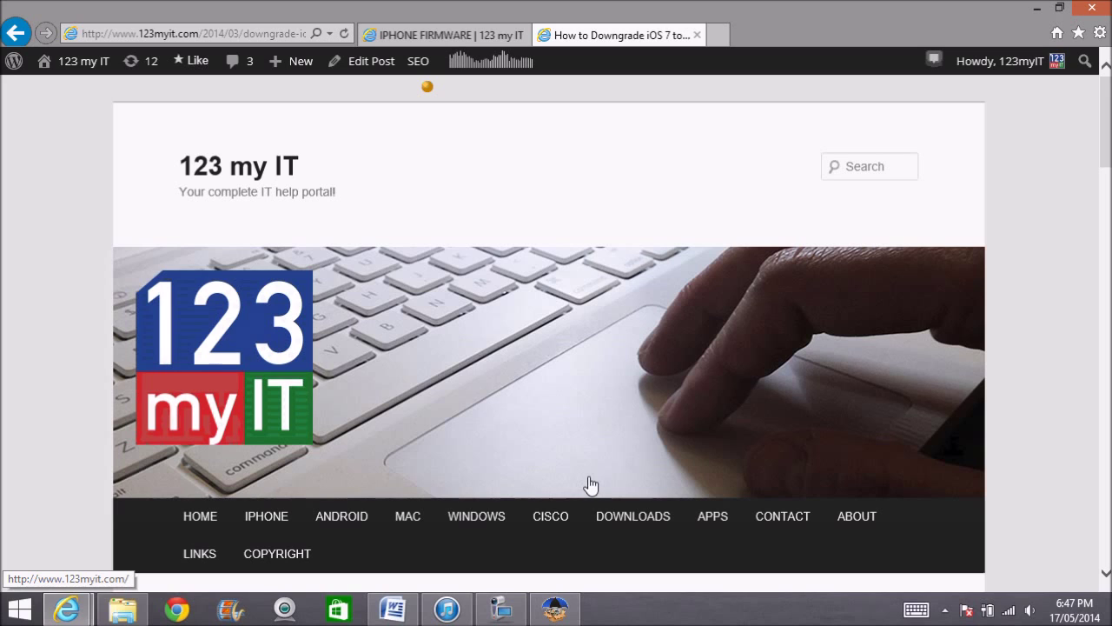
{"action": "scroll", "coordinate": [591, 485], "scroll_direction": "down", "scroll_amount": 8}
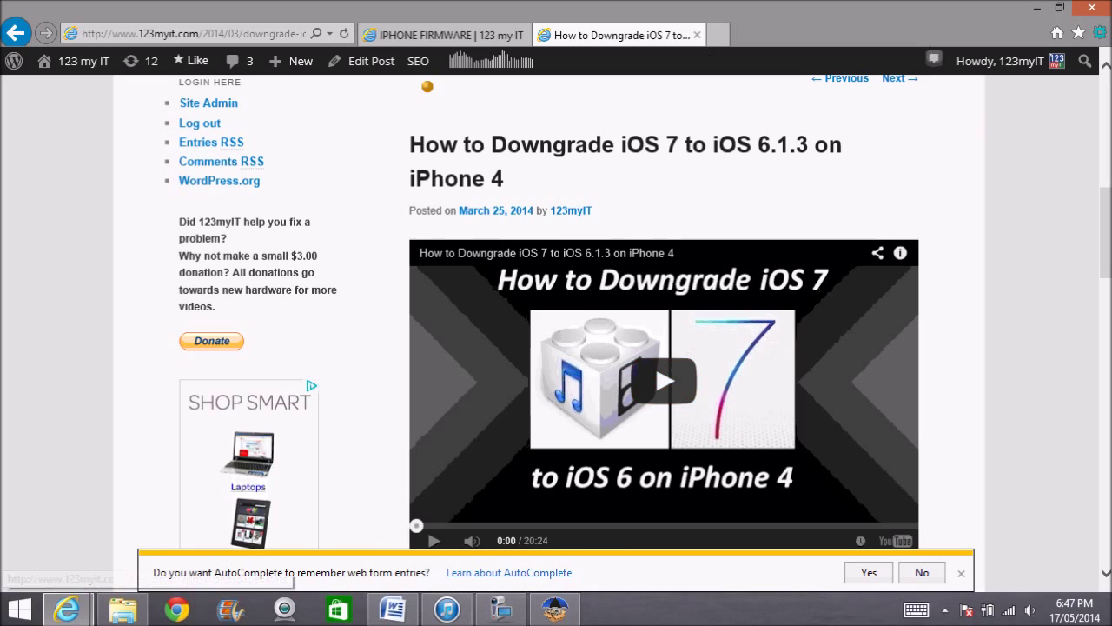
{"action": "left_click", "coordinate": [1037, 8]}
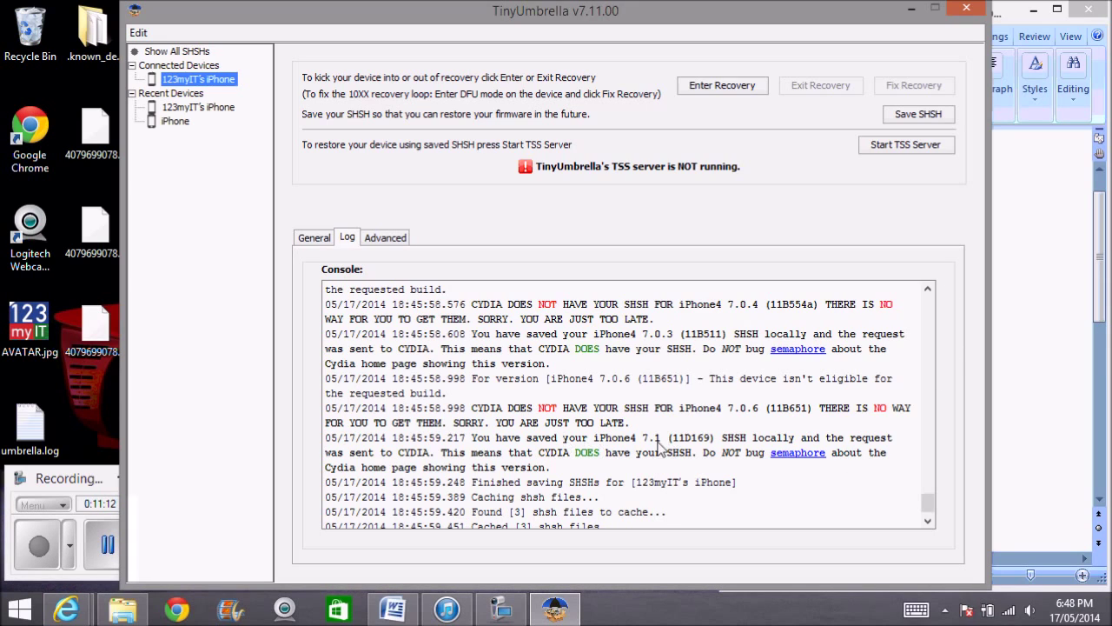
Step: Highlight the 'iPhone4 7.1' saved entry in the log and minimize all windows
{"action": "left_click_drag", "start_coordinate": [594, 440], "coordinate": [665, 445]}
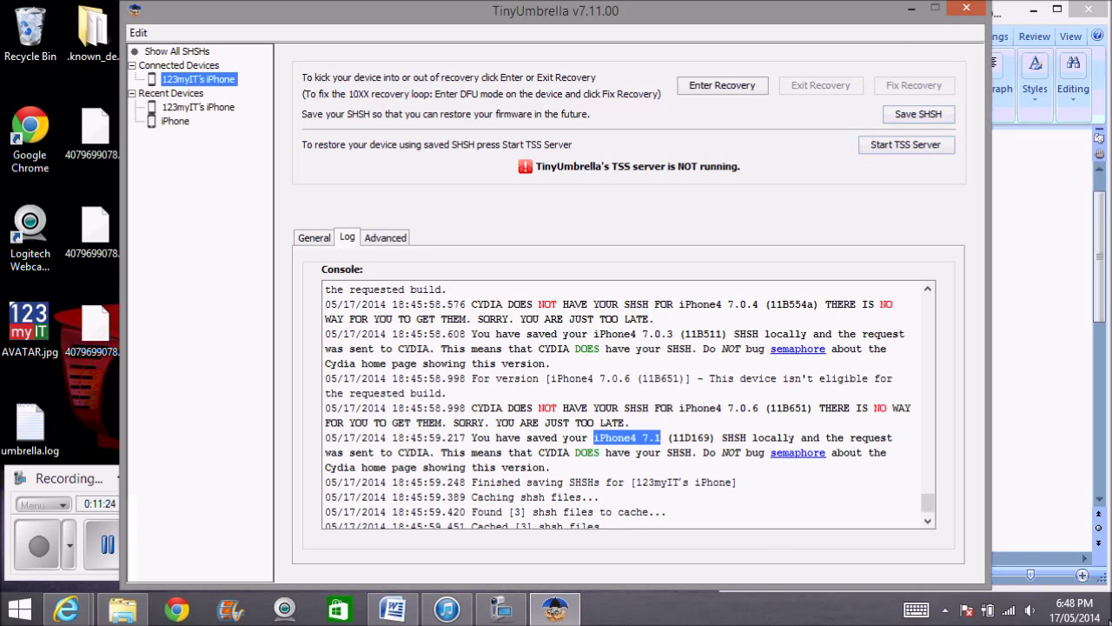
{"action": "left_click", "coordinate": [1110, 611]}
Step: Inspect the 7.1.1, 7.0.3 and 7.1 .shsh files on the desktop, rearranging one icon
{"action": "left_click", "coordinate": [511, 424]}
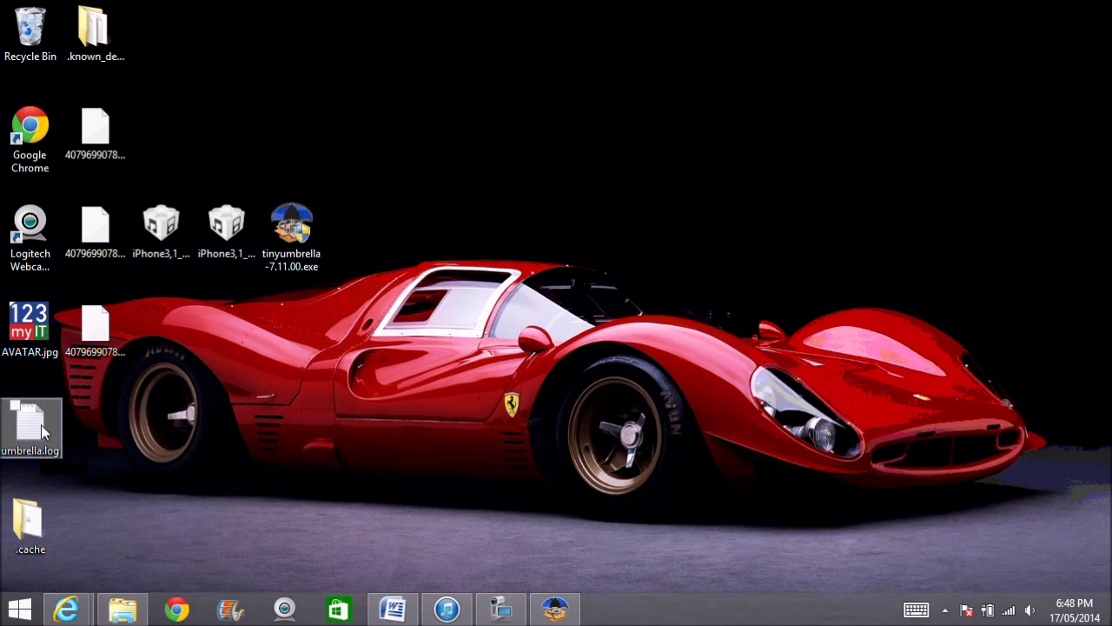
{"action": "left_click", "coordinate": [98, 131]}
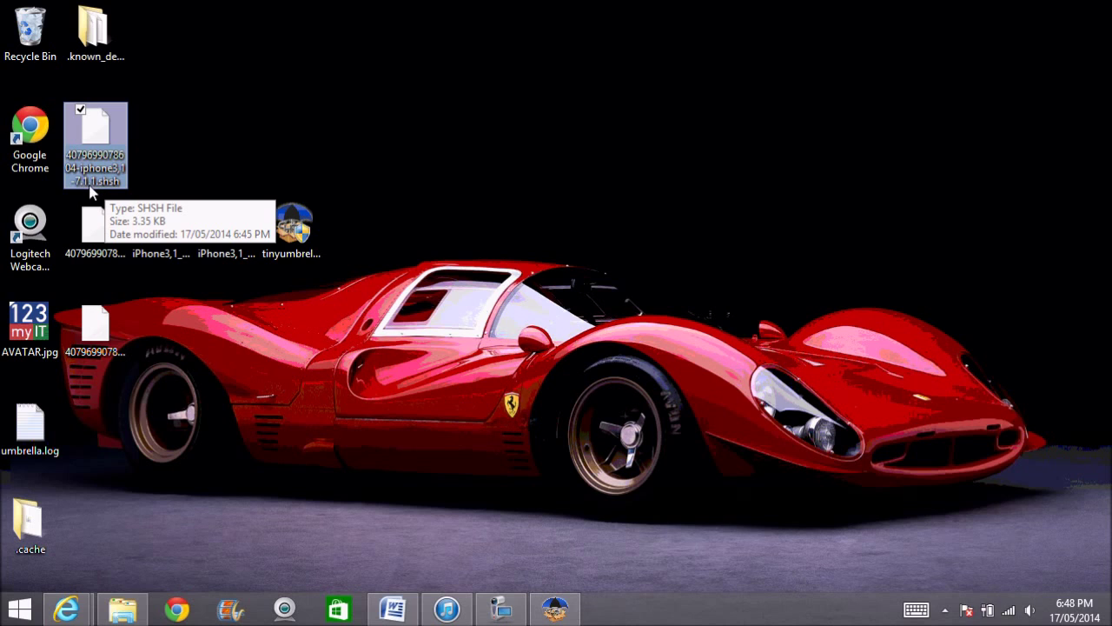
{"action": "left_click", "coordinate": [97, 228]}
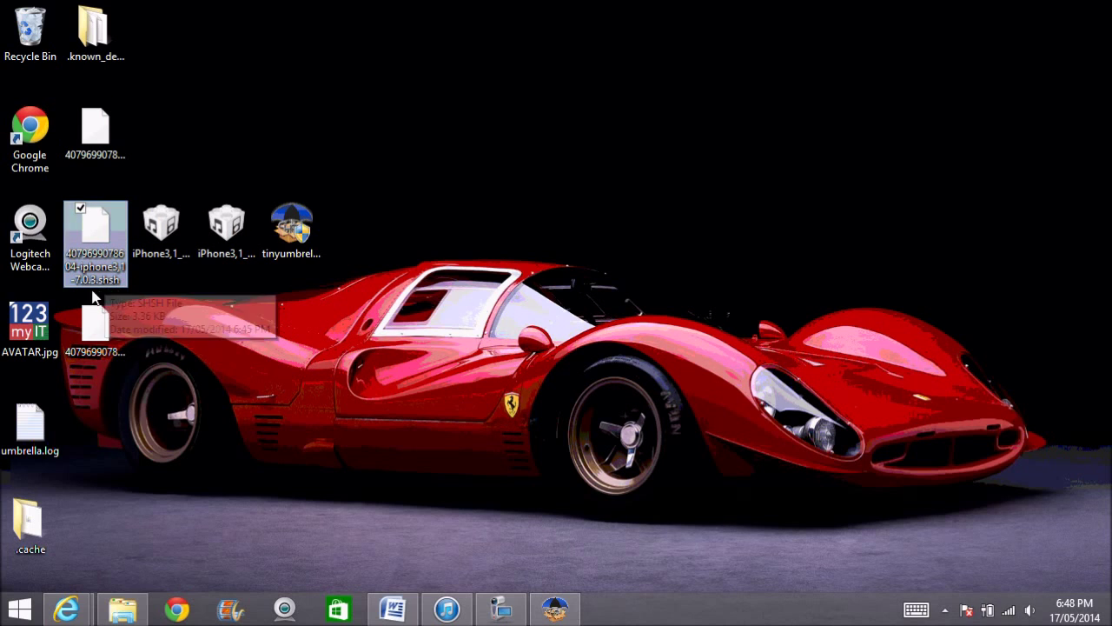
{"action": "left_click", "coordinate": [102, 374]}
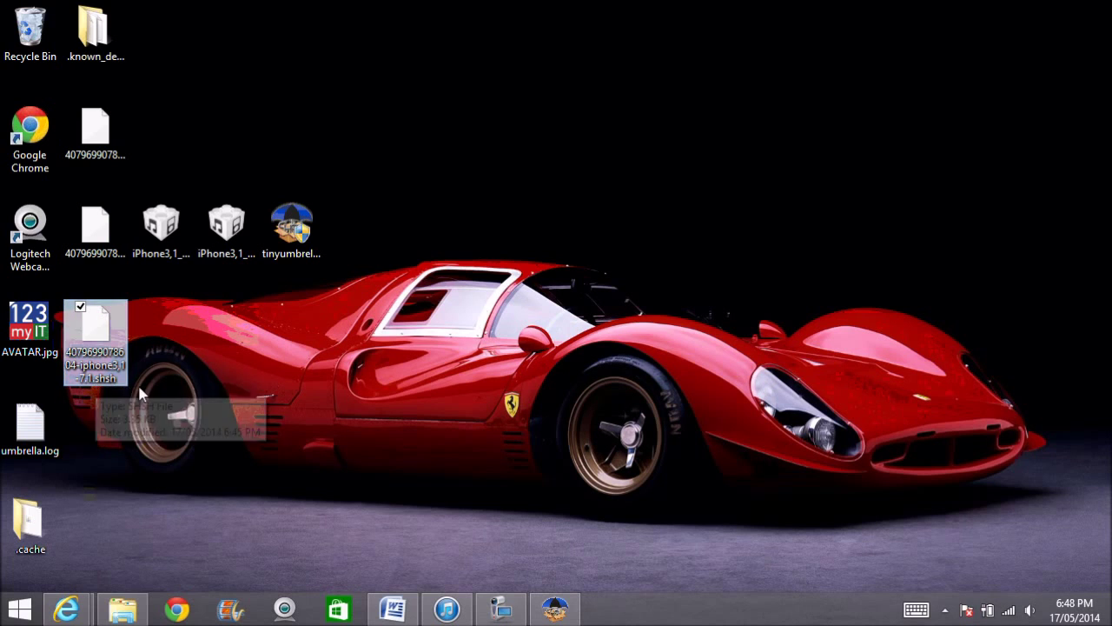
{"action": "left_click_drag", "start_coordinate": [137, 383], "coordinate": [137, 182]}
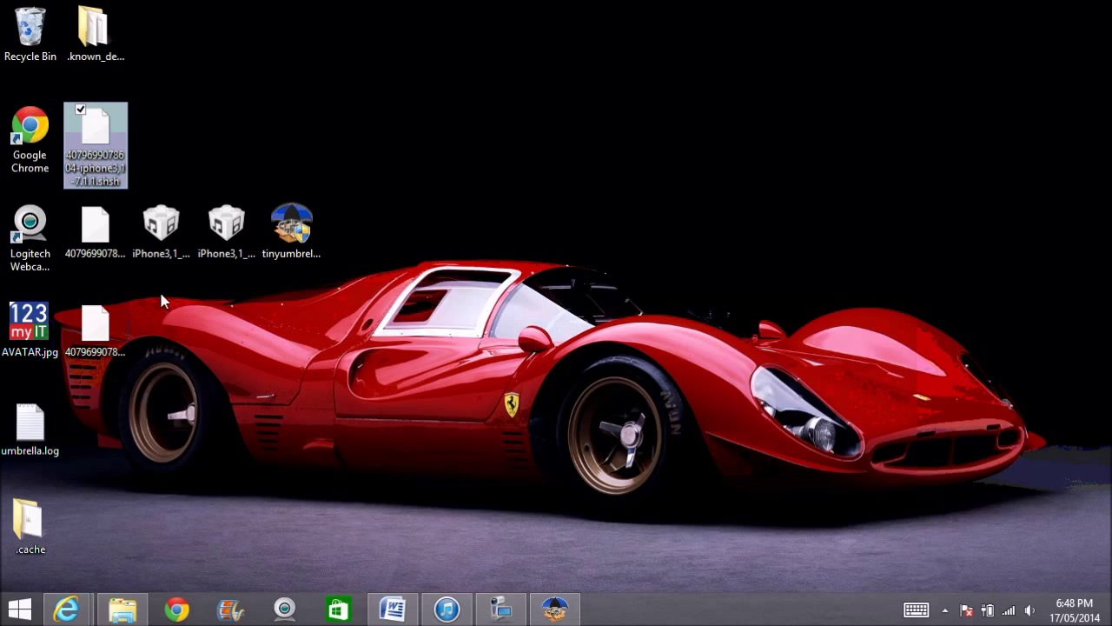
{"action": "left_click", "coordinate": [183, 136]}
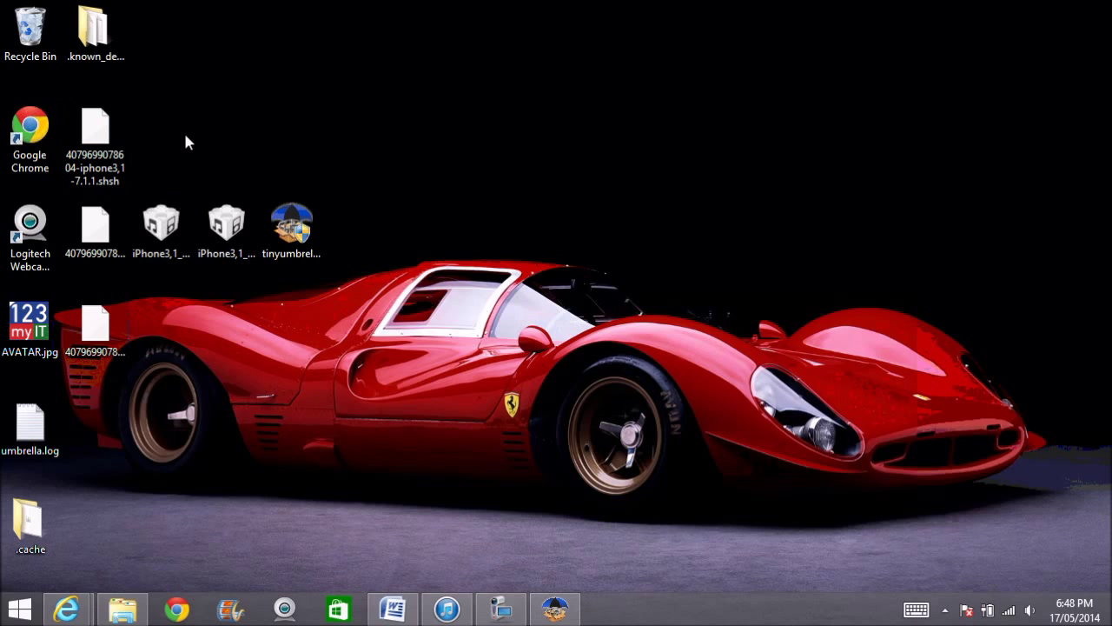
{"action": "left_click", "coordinate": [111, 161]}
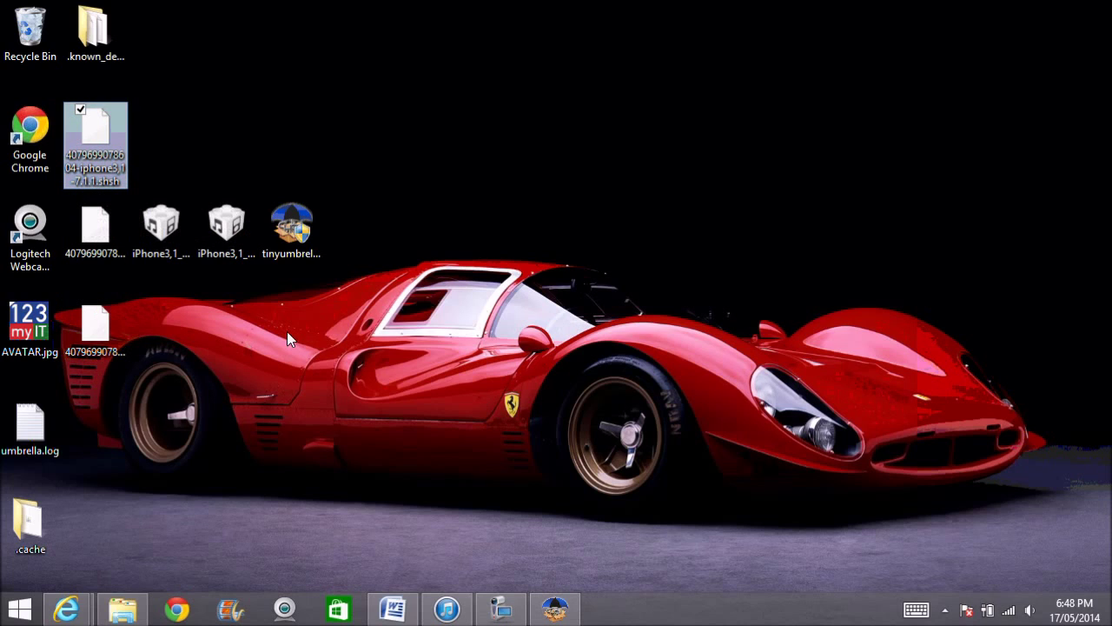
{"action": "key", "text": "Down"}
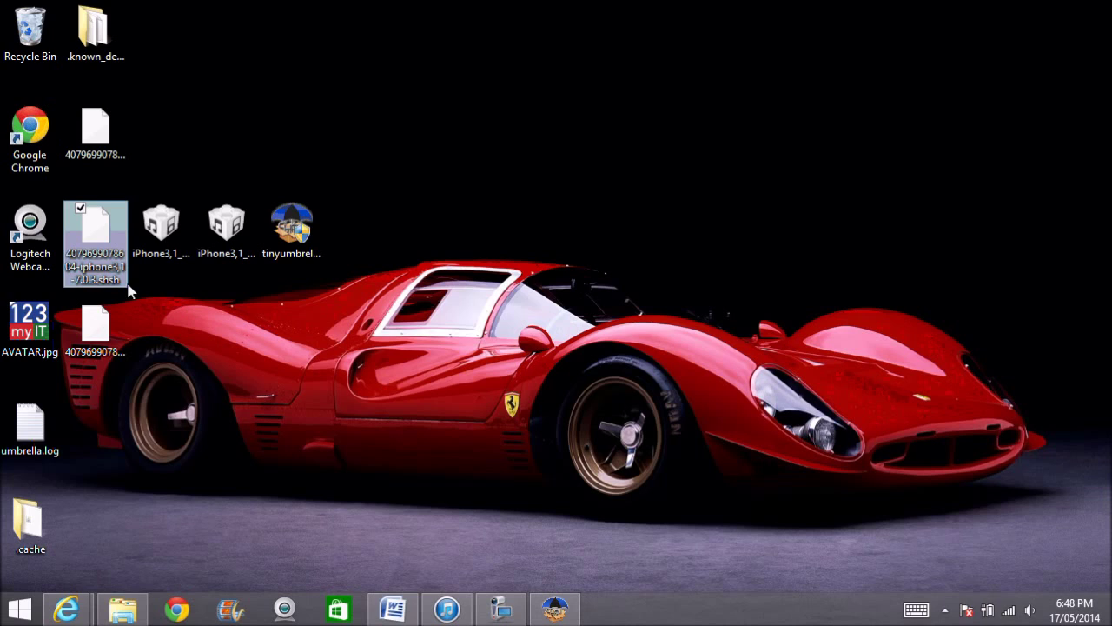
{"action": "left_click", "coordinate": [223, 363]}
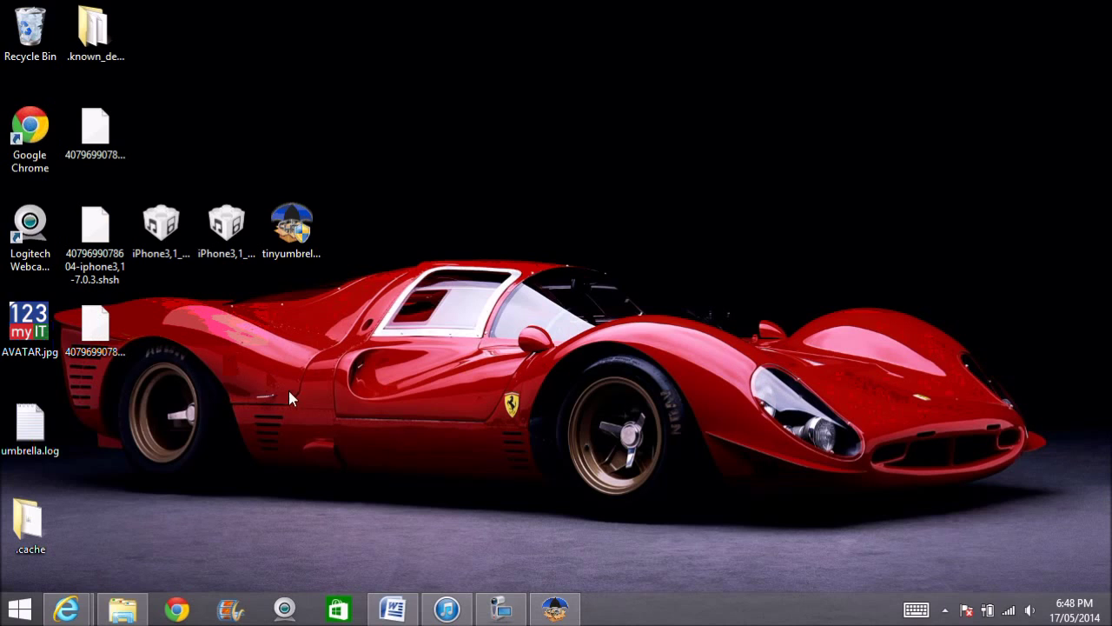
{"action": "left_click", "coordinate": [446, 608]}
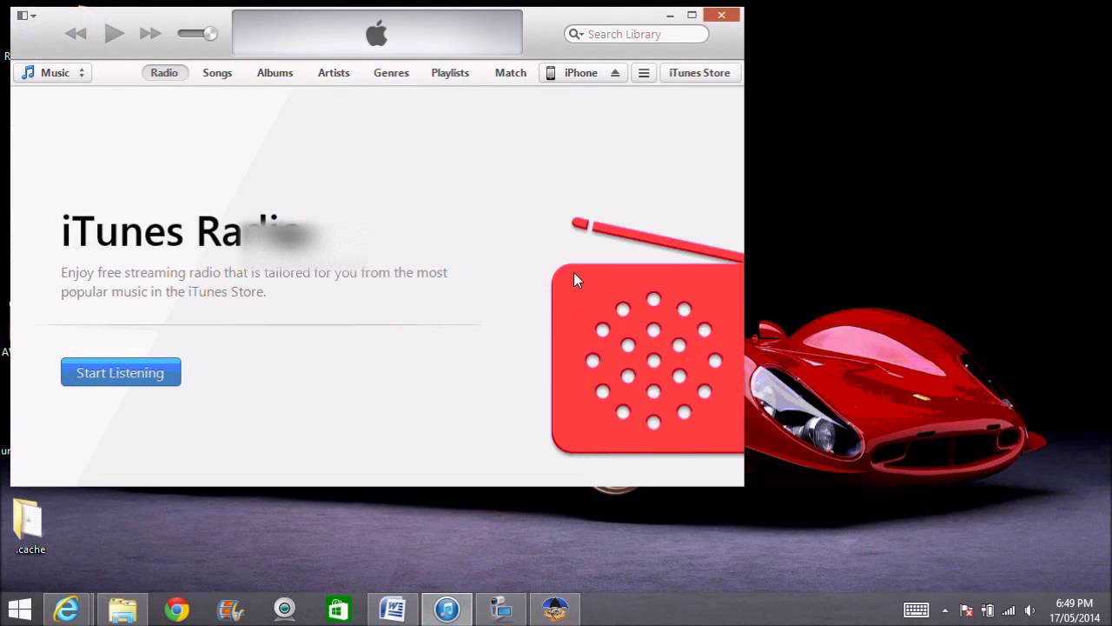
Step: Show the iPhone 4 Summary page reporting iOS 7.1.1 and reposition the iTunes window
{"action": "left_click", "coordinate": [581, 73]}
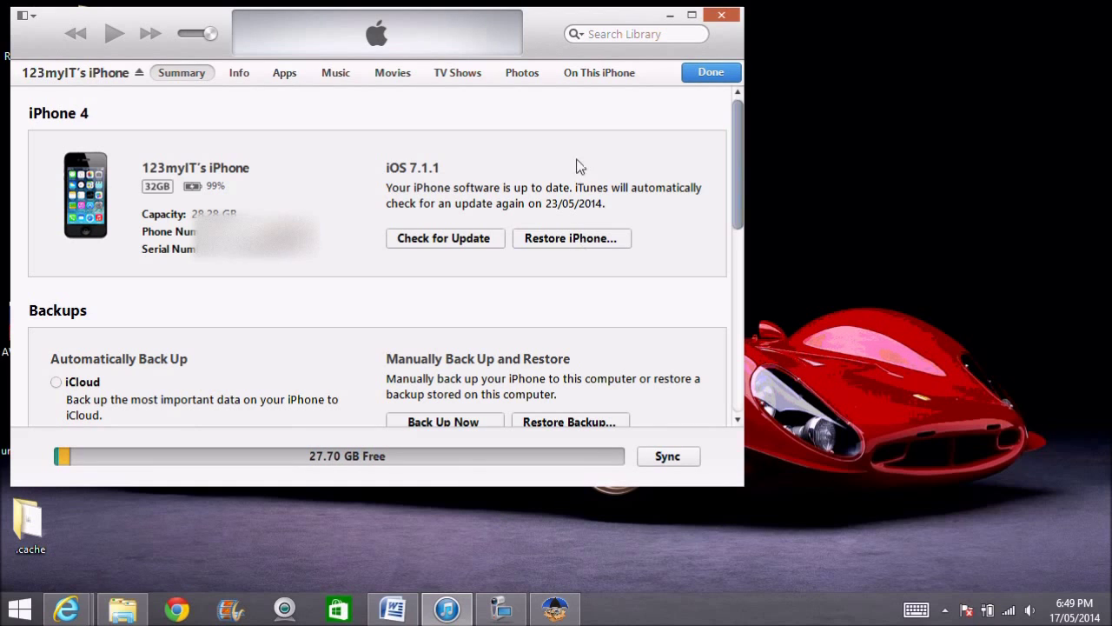
{"action": "left_click_drag", "start_coordinate": [553, 28], "coordinate": [579, 35]}
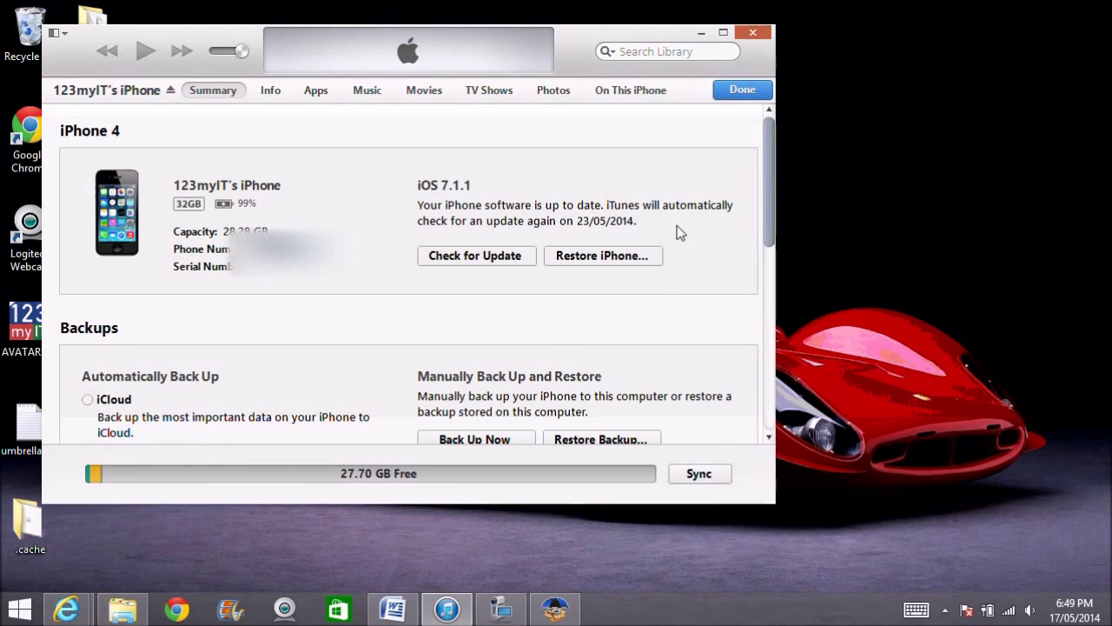
{"action": "left_click_drag", "start_coordinate": [569, 49], "coordinate": [591, 62]}
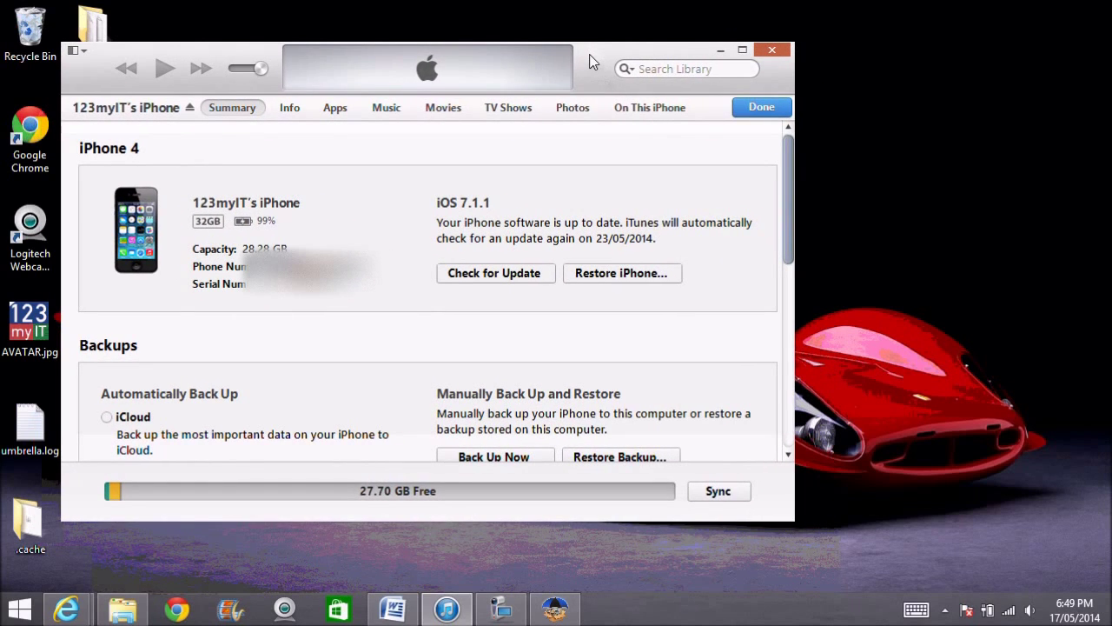
Step: Pick the iOS 7.0.4 restore file from the Desktop for Restore iPhone
{"action": "left_click", "coordinate": [643, 284], "text": "shift"}
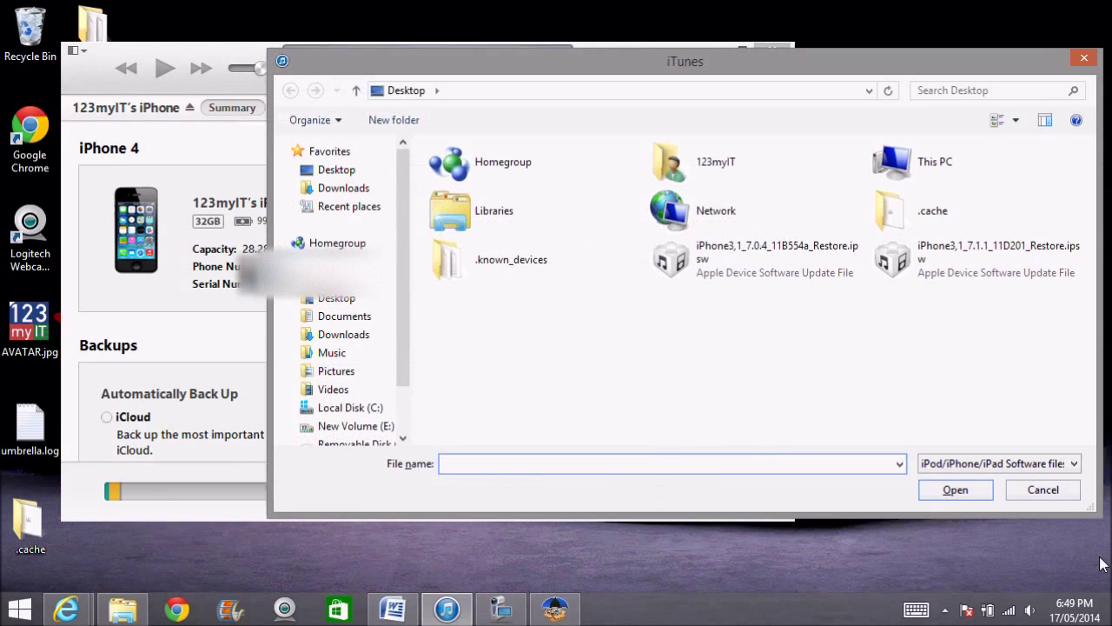
{"action": "left_click", "coordinate": [1052, 492]}
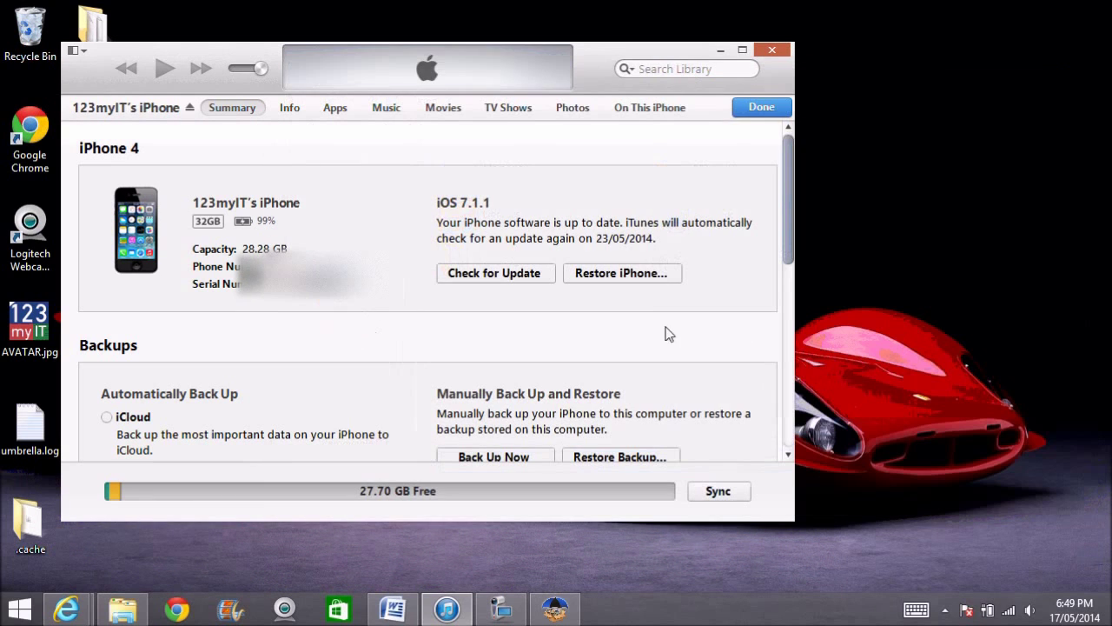
{"action": "left_click", "coordinate": [631, 277], "text": "shift"}
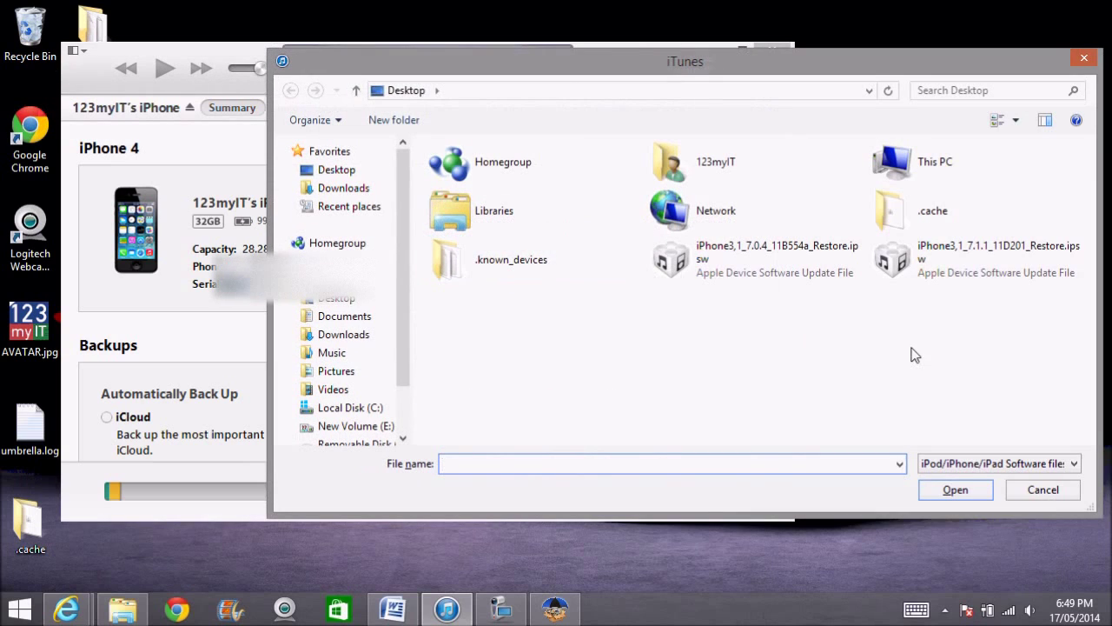
{"action": "left_click", "coordinate": [931, 280]}
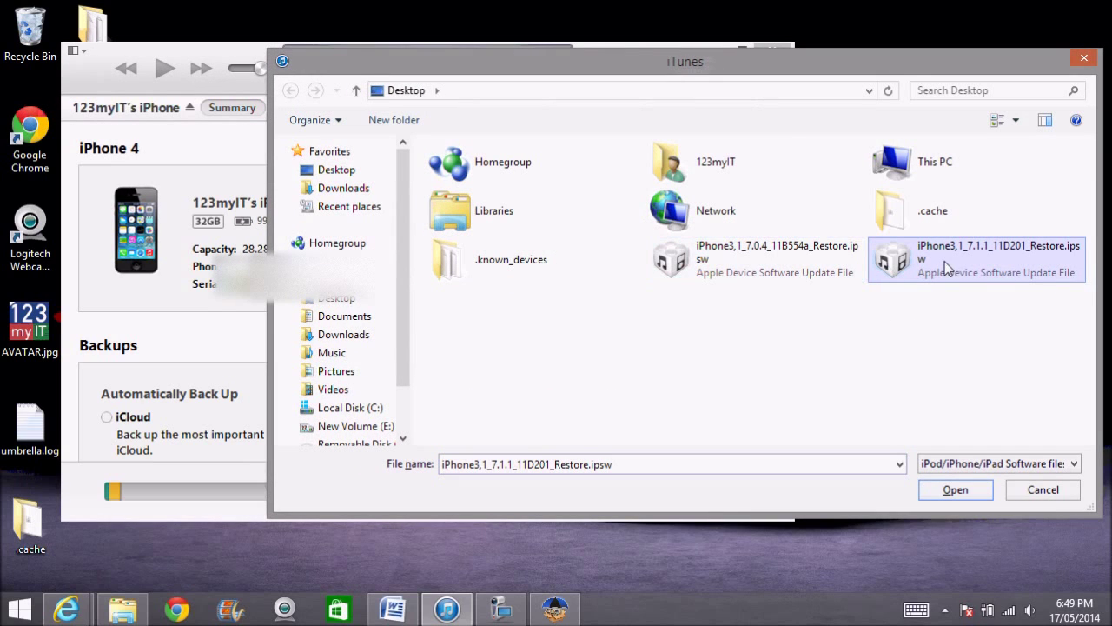
{"action": "left_click", "coordinate": [794, 264]}
{"action": "left_click", "coordinate": [956, 489]}
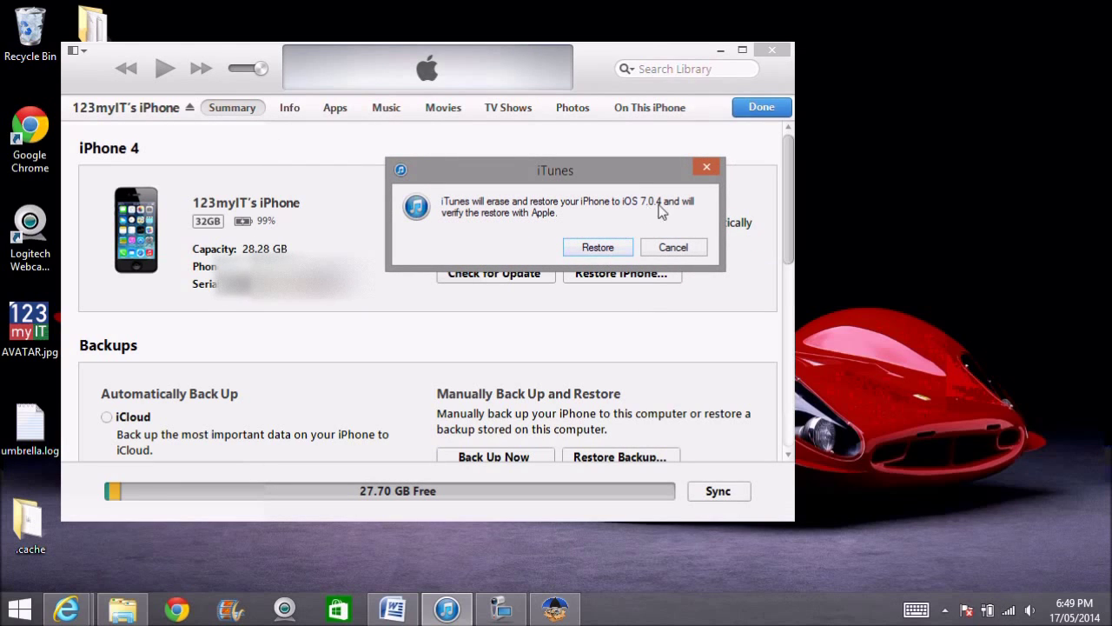
Step: Compare the 7.1.1 and 7.0.4 lines in the Word notes, then confirm the erase and restore
{"action": "left_click", "coordinate": [393, 608]}
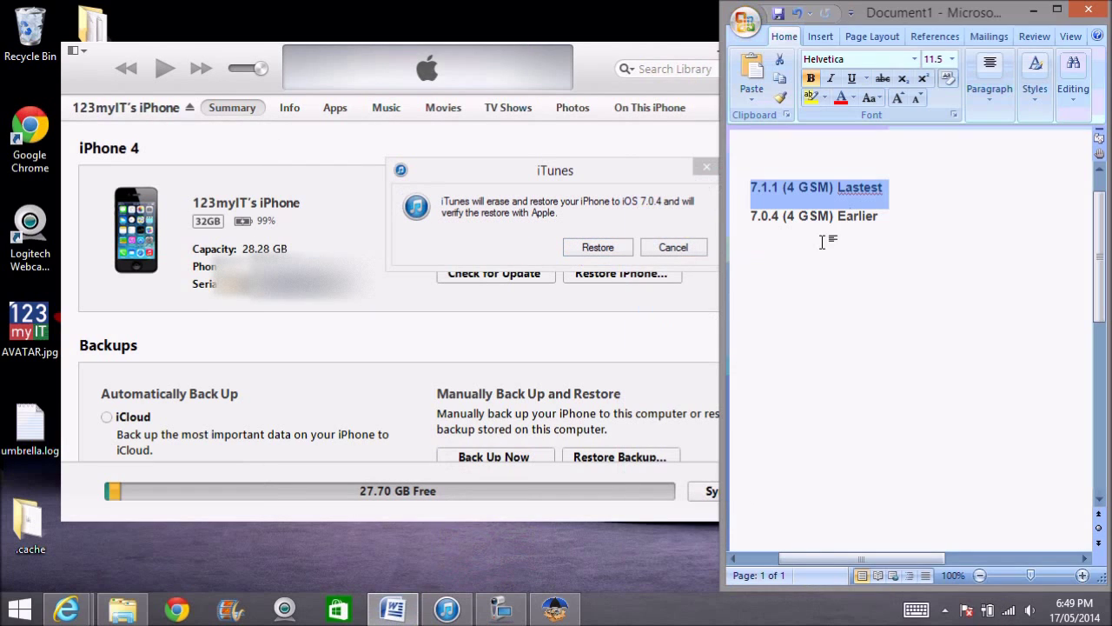
{"action": "left_click_drag", "start_coordinate": [877, 12], "coordinate": [964, 35]}
{"action": "left_click_drag", "start_coordinate": [565, 172], "coordinate": [550, 226]}
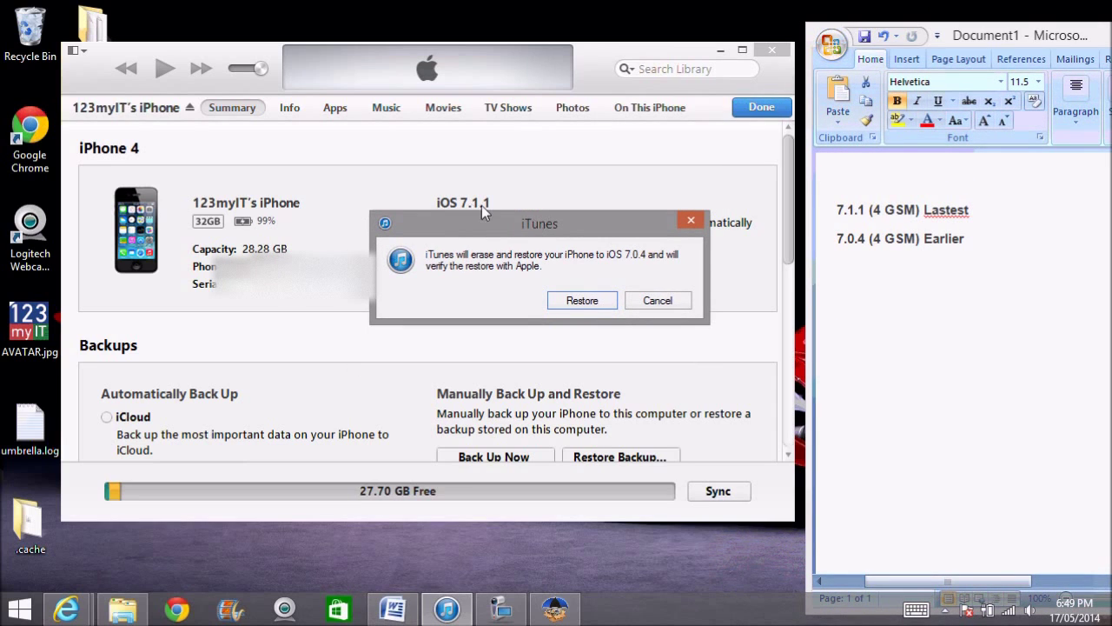
{"action": "triple_click", "coordinate": [985, 213]}
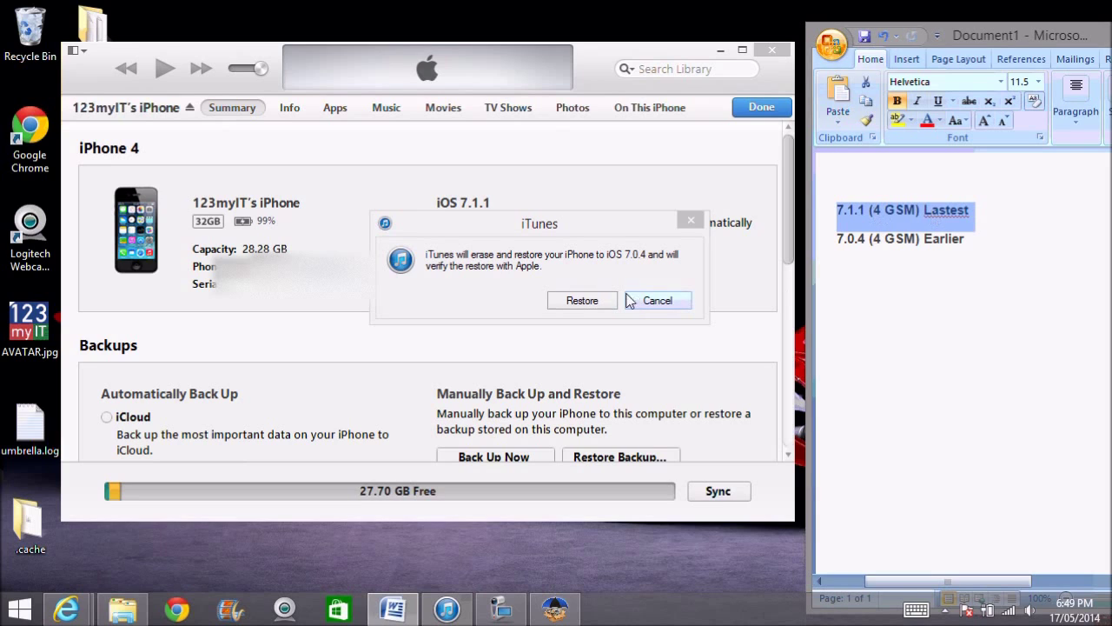
{"action": "left_click_drag", "start_coordinate": [975, 239], "coordinate": [841, 242]}
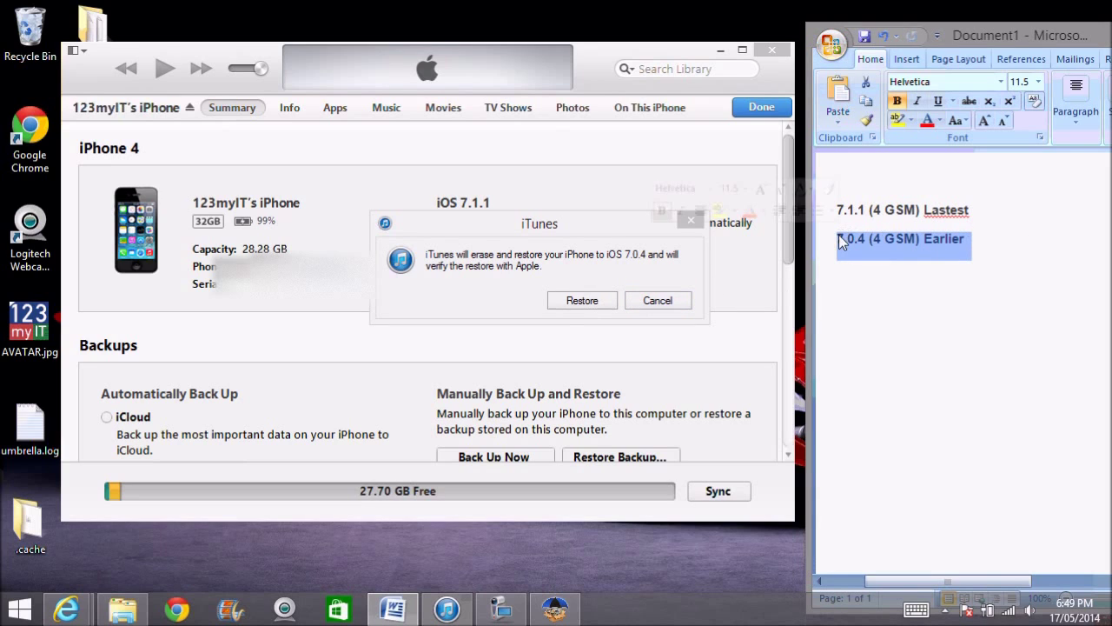
{"action": "left_click", "coordinate": [580, 303]}
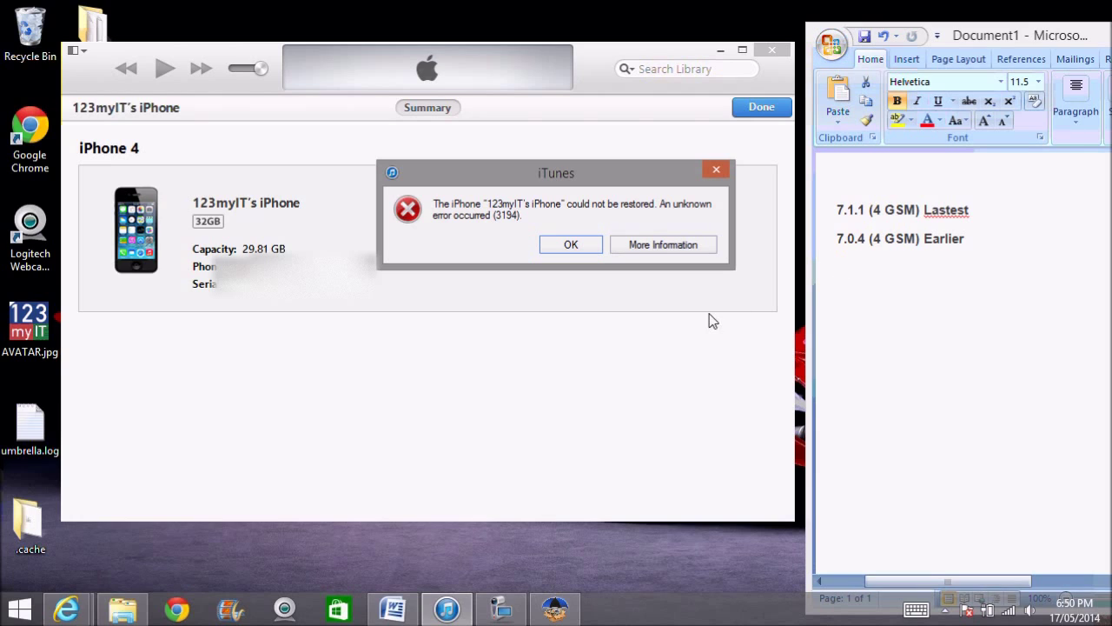
Step: Dismiss the error 3194 message and return to the iPhone's Summary page
{"action": "left_click", "coordinate": [589, 246]}
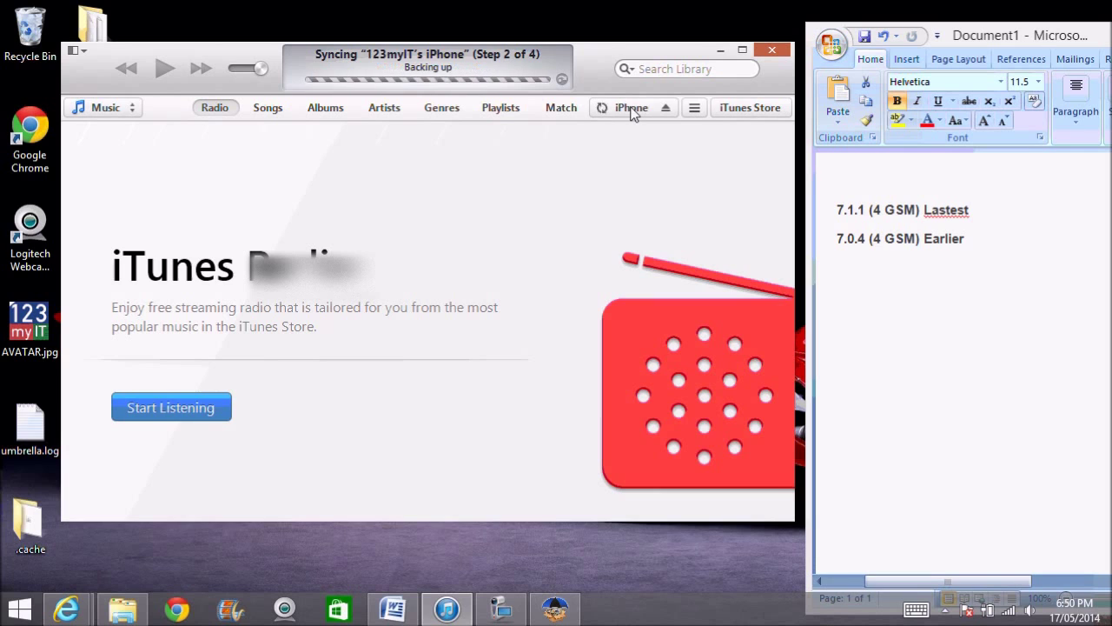
{"action": "left_click", "coordinate": [631, 109]}
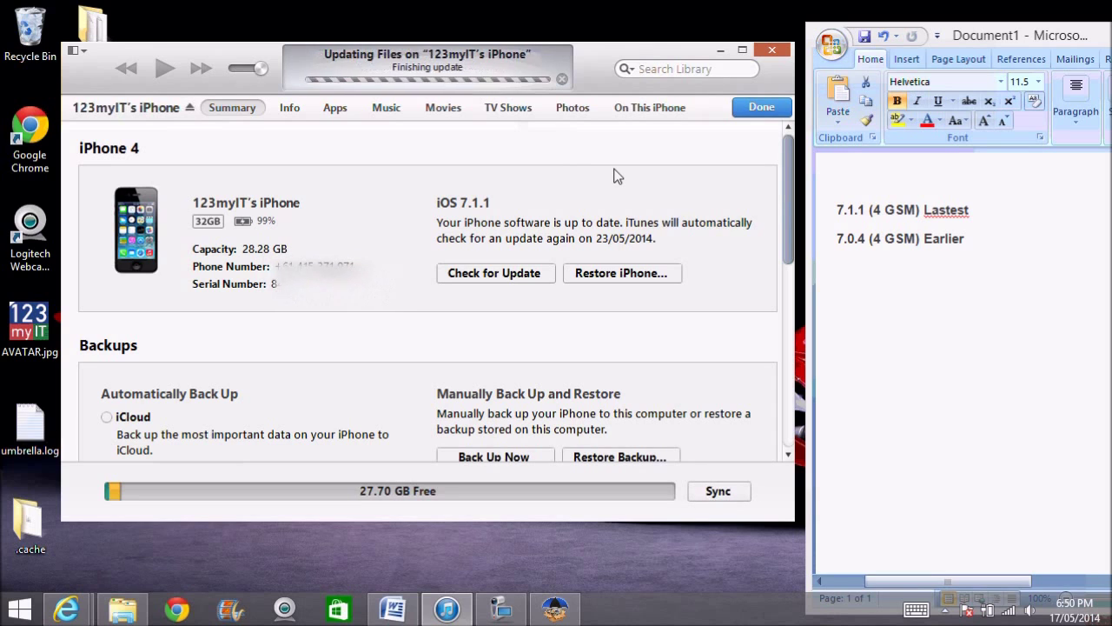
Step: Restore the iPhone 4 from iPhone3,1_7.1.1_11D201_Restore.ipsw and confirm the erase
{"action": "left_click", "coordinate": [627, 278], "text": "shift"}
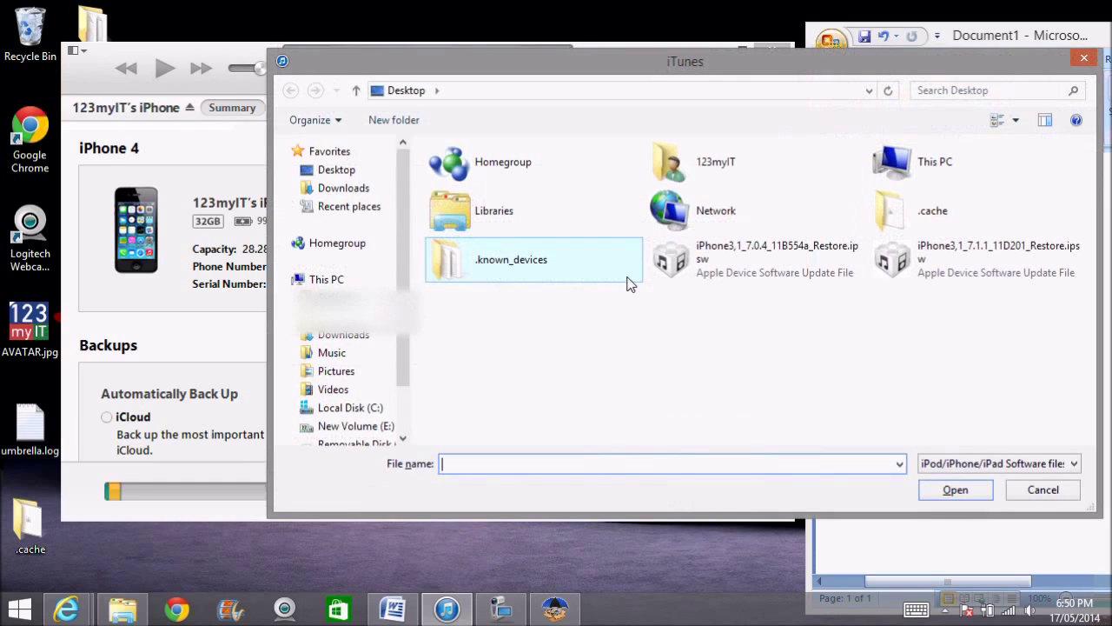
{"action": "left_click", "coordinate": [768, 259]}
{"action": "left_click", "coordinate": [953, 255]}
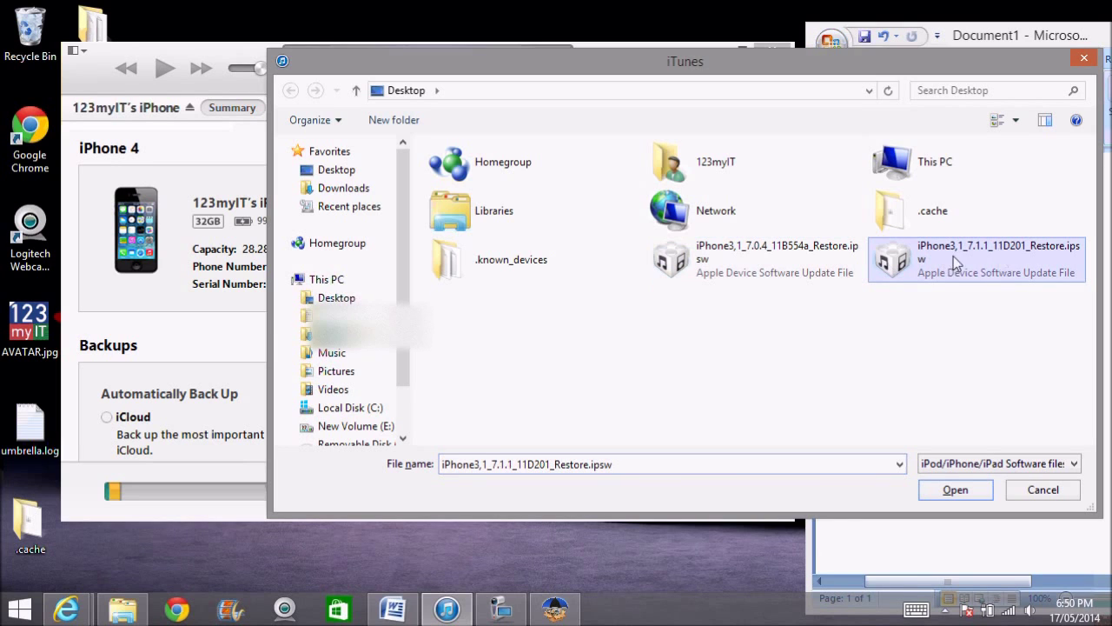
{"action": "left_click_drag", "start_coordinate": [609, 69], "coordinate": [599, 253]}
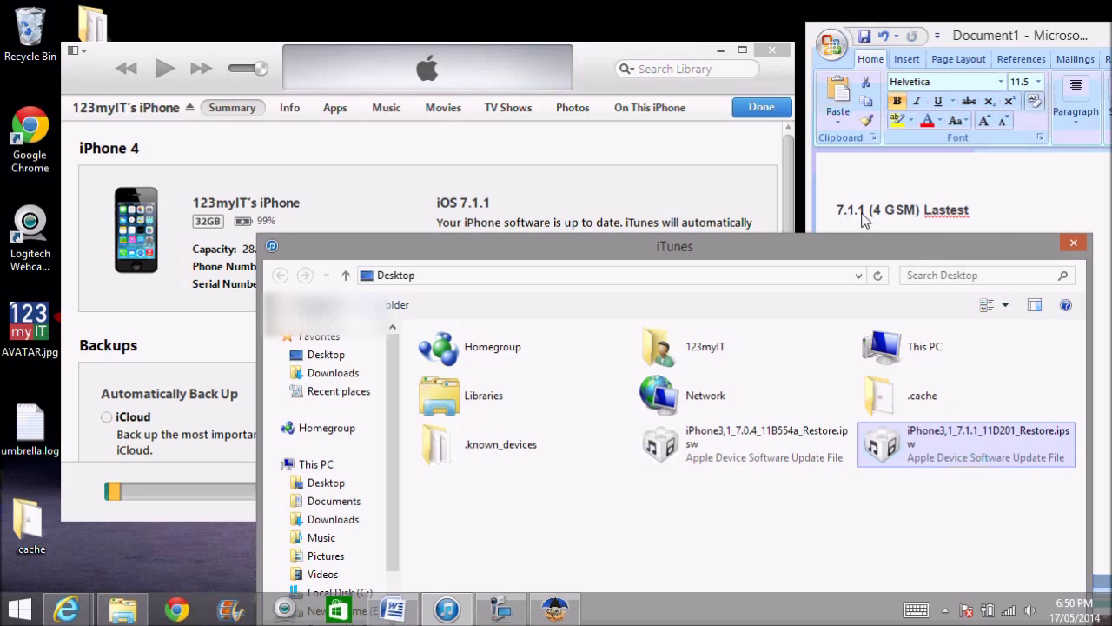
{"action": "left_click_drag", "start_coordinate": [917, 252], "coordinate": [787, 54]}
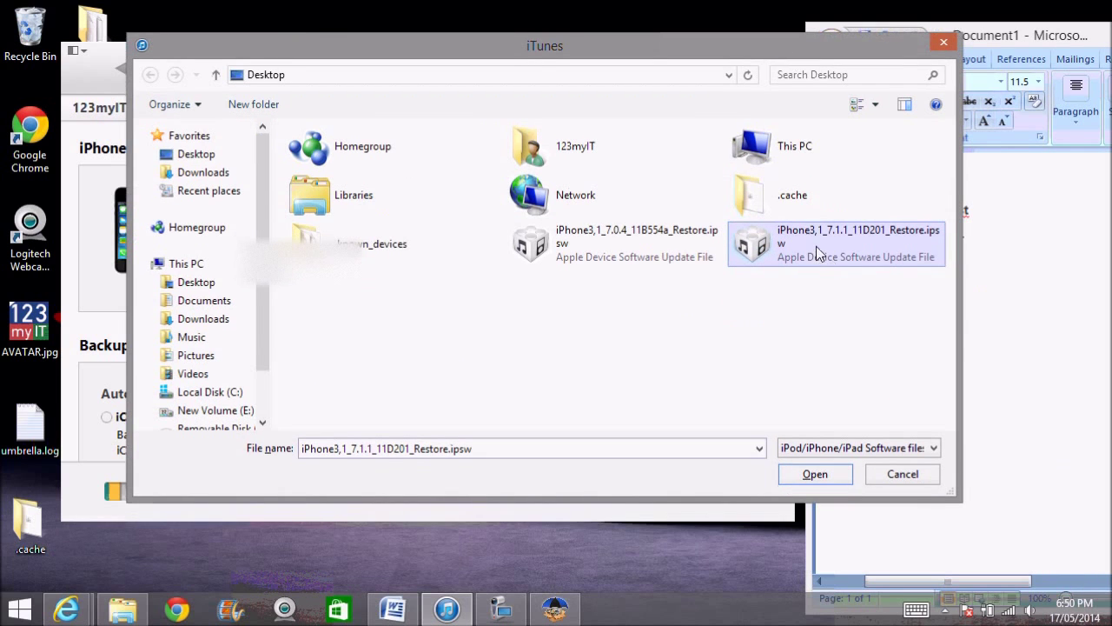
{"action": "double_click", "coordinate": [818, 250]}
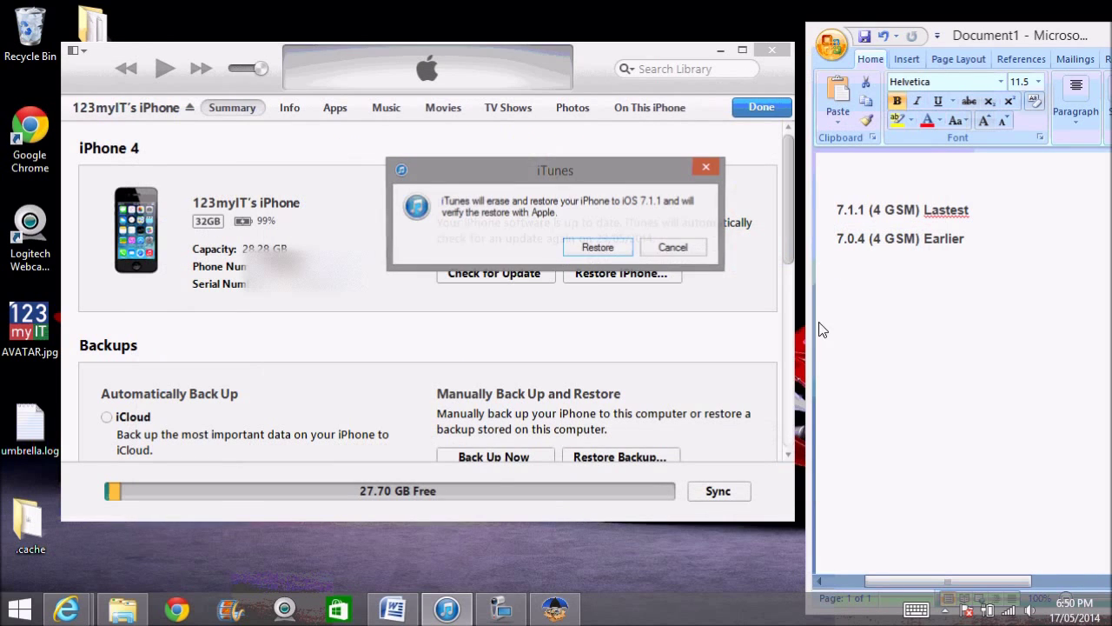
{"action": "left_click", "coordinate": [598, 248]}
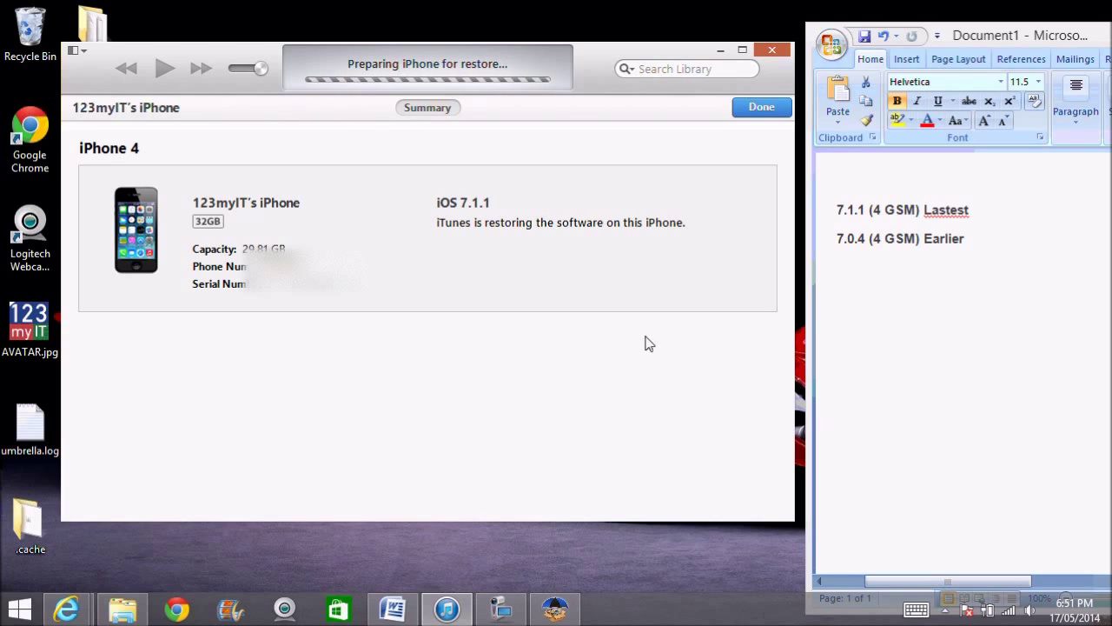
Step: Highlight the 7.0.4 and 7.1.1 lines in the Word notes, then hide all windows with Win+D
{"action": "left_click_drag", "start_coordinate": [1004, 240], "coordinate": [836, 240]}
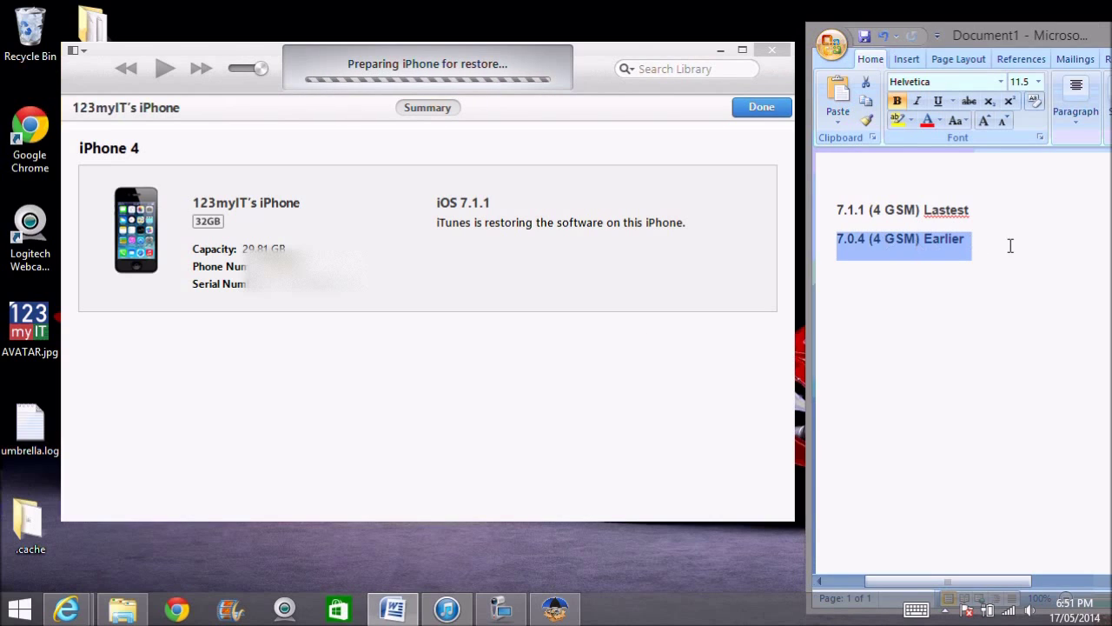
{"action": "left_click_drag", "start_coordinate": [971, 211], "coordinate": [840, 209]}
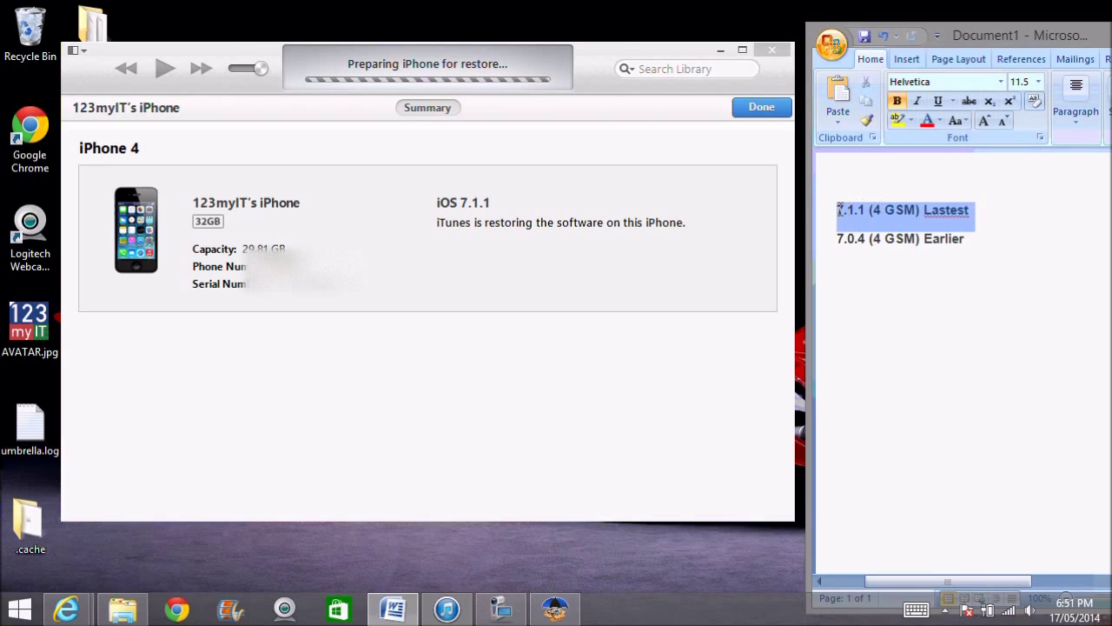
{"action": "left_click", "coordinate": [987, 241]}
{"action": "left_click_drag", "start_coordinate": [595, 60], "coordinate": [588, 36]}
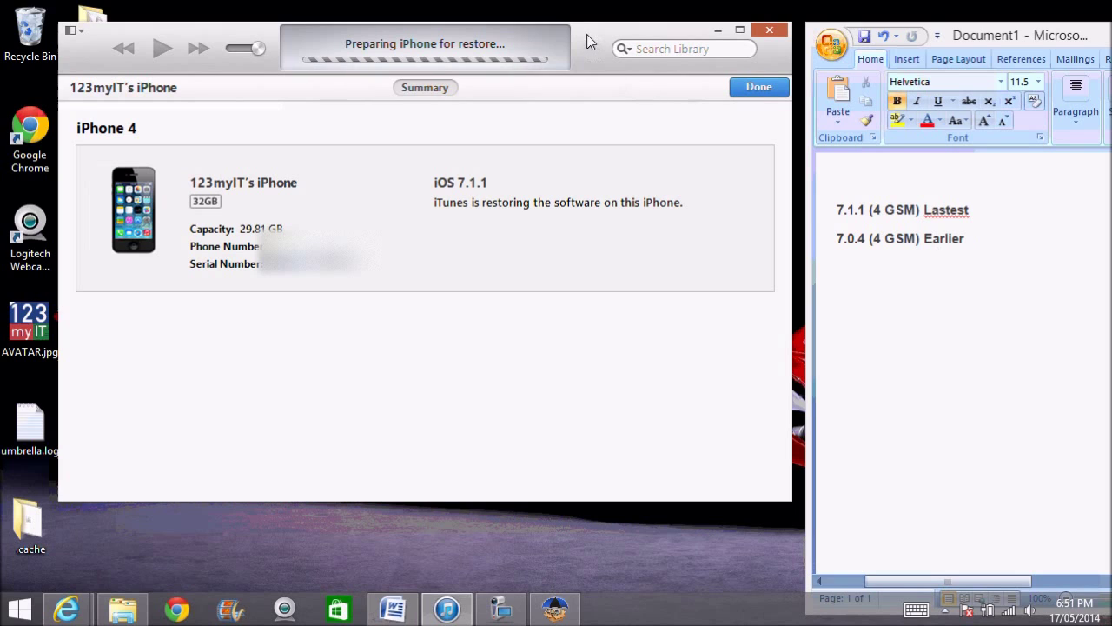
{"action": "mouse_move", "coordinate": [587, 34]}
{"action": "left_mouse_down"}
{"action": "mouse_move", "coordinate": [641, 45]}
{"action": "mouse_move", "coordinate": [598, 43]}
{"action": "left_mouse_up"}
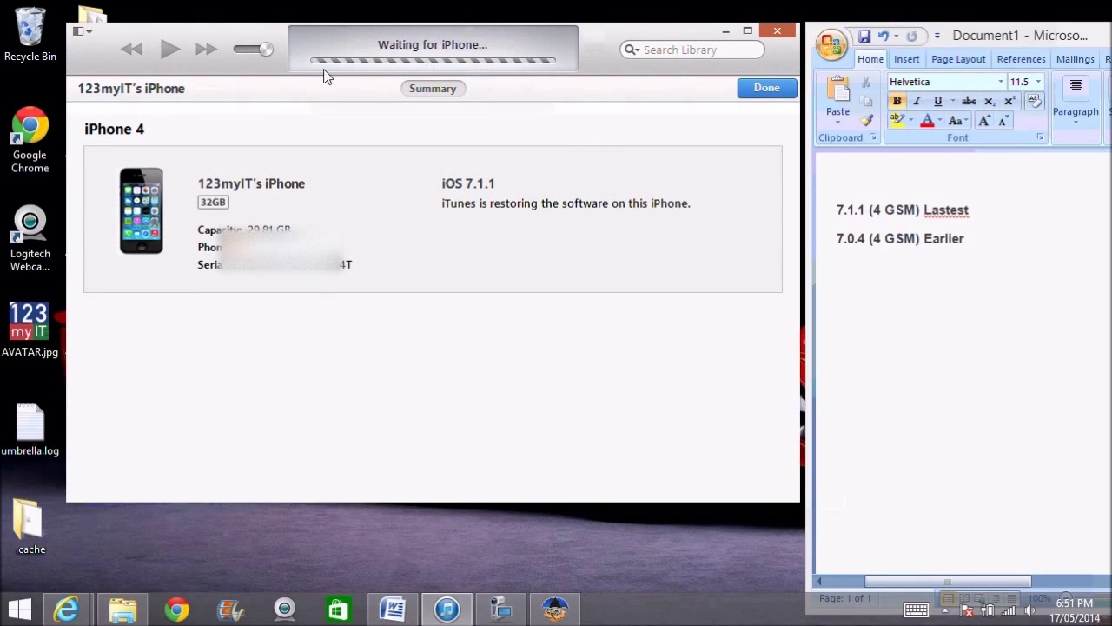
{"action": "key", "text": "super+d"}
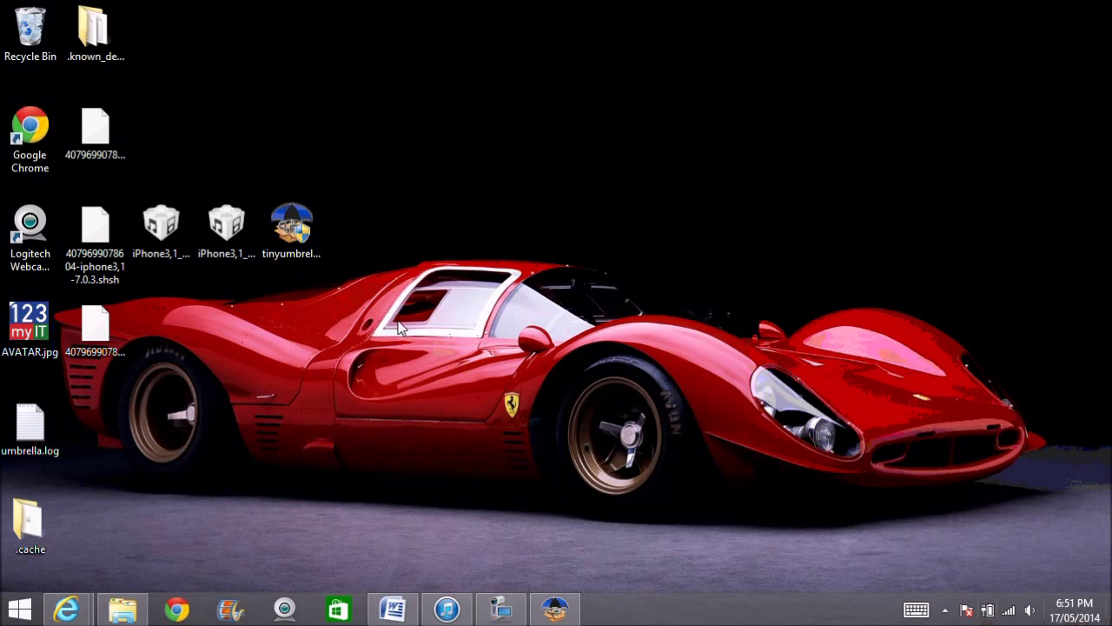
Step: Relaunch TinyUmbrella 7.11.00, dismiss the TSS error, review saved 7.0.3, 7.1, 7.1.1 SHSHs, then minimize it
{"action": "left_click", "coordinate": [291, 228]}
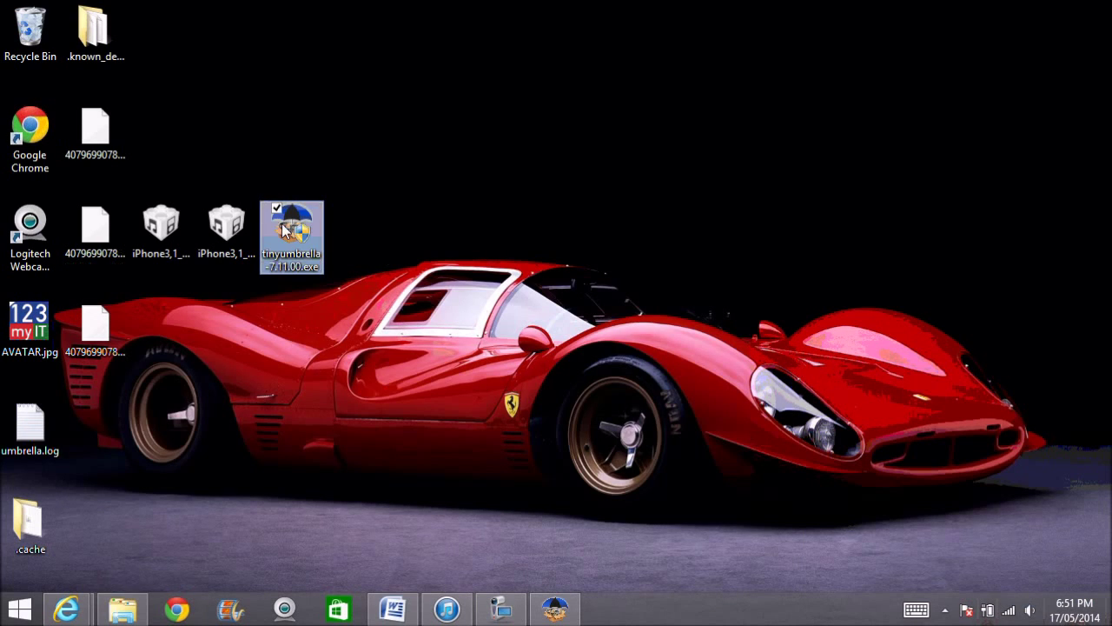
{"action": "mouse_move", "coordinate": [66, 608]}
{"action": "mouse_move", "coordinate": [116, 543]}
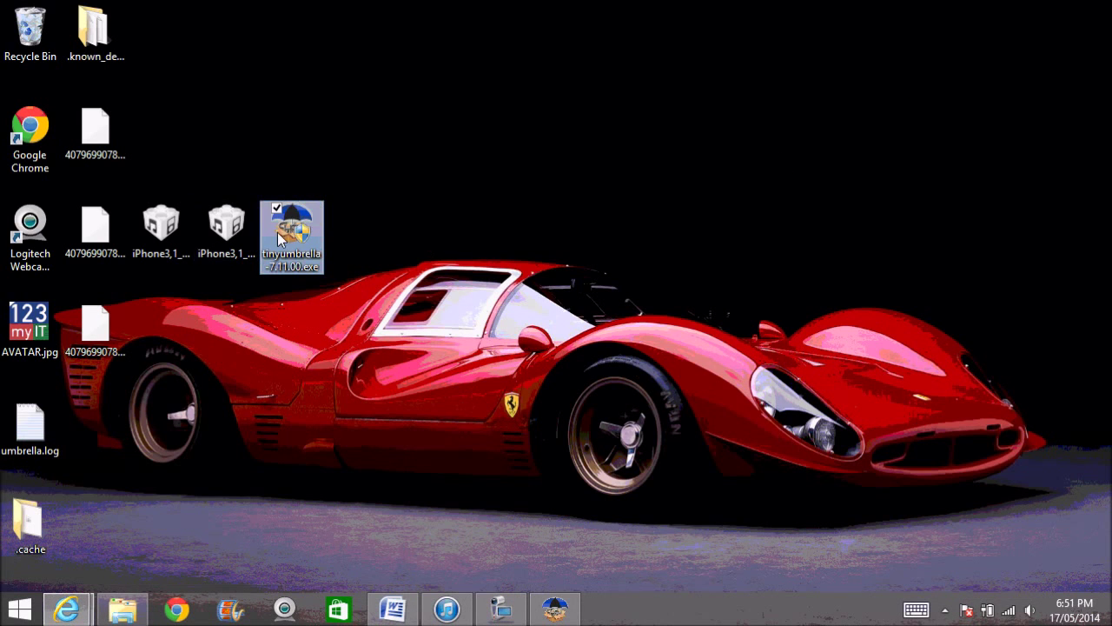
{"action": "double_click", "coordinate": [294, 231]}
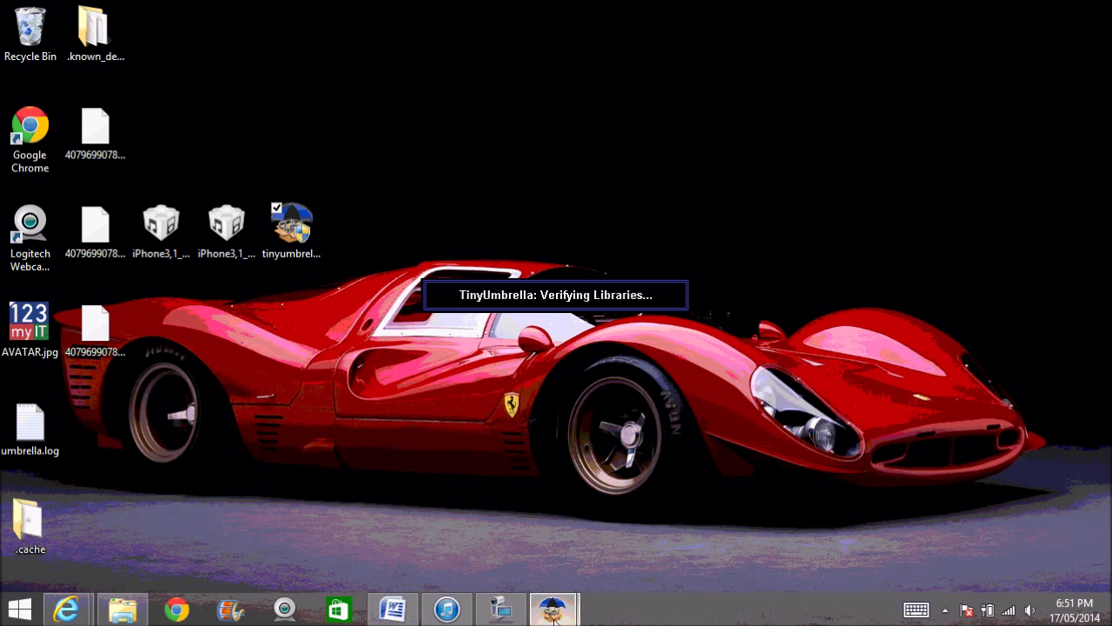
{"action": "mouse_move", "coordinate": [556, 612]}
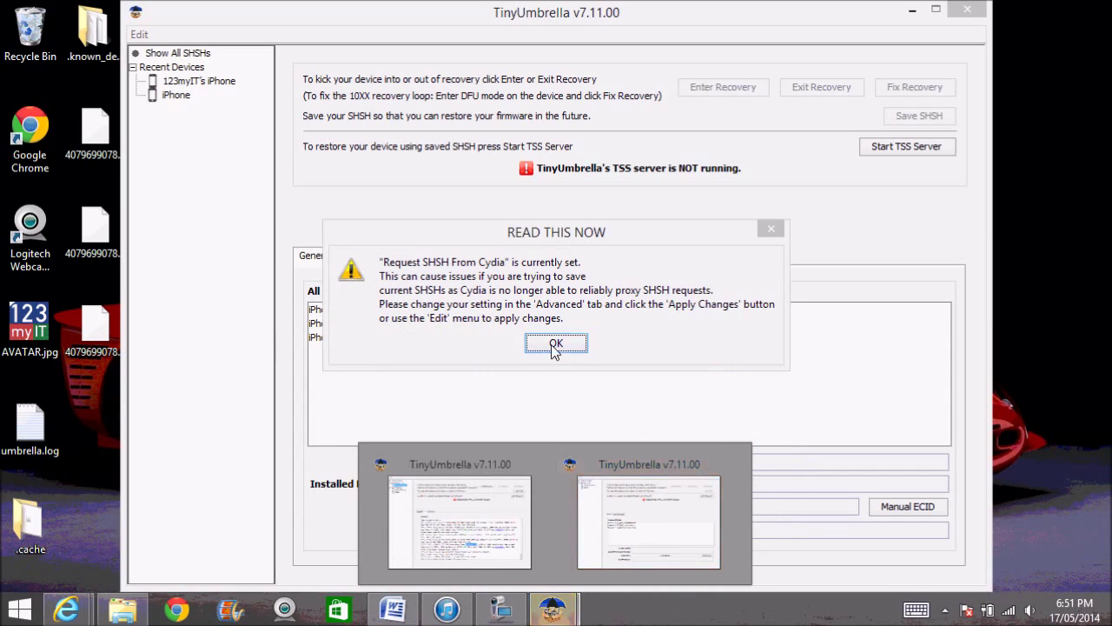
{"action": "left_click", "coordinate": [709, 466]}
{"action": "left_click", "coordinate": [569, 334]}
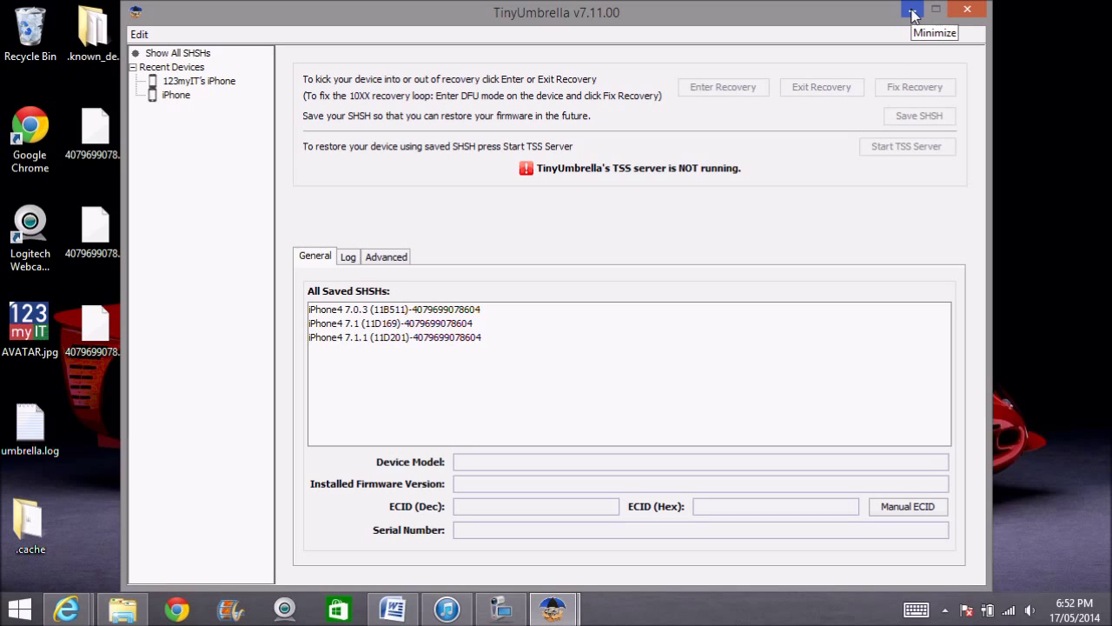
{"action": "left_click", "coordinate": [913, 10]}
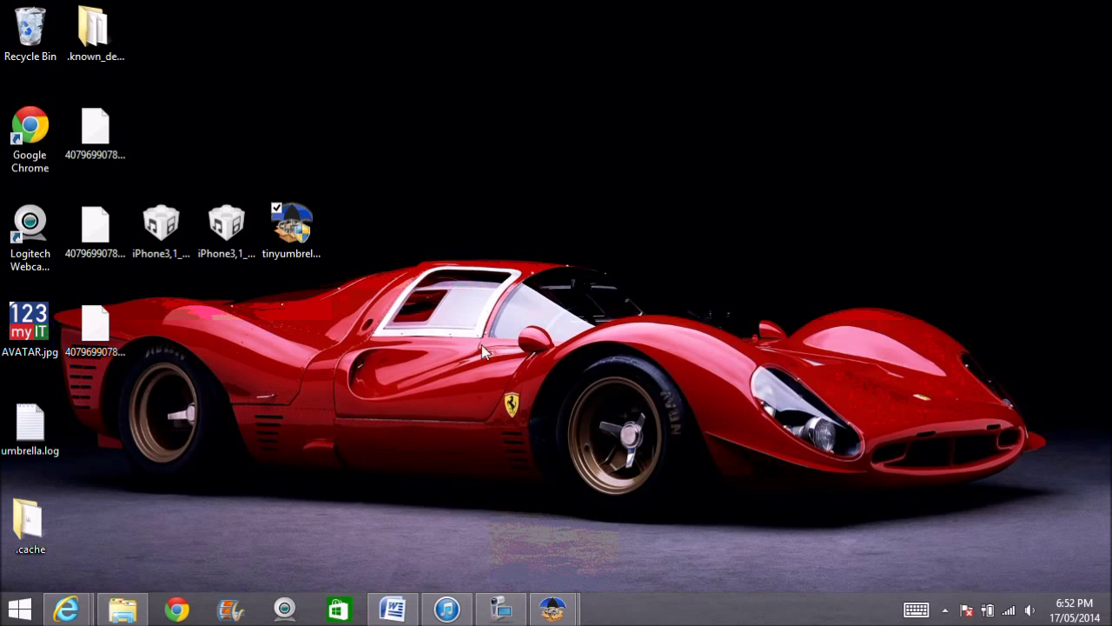
Step: Select the three .shsh files and move them together into a new central column
{"action": "left_click", "coordinate": [304, 247]}
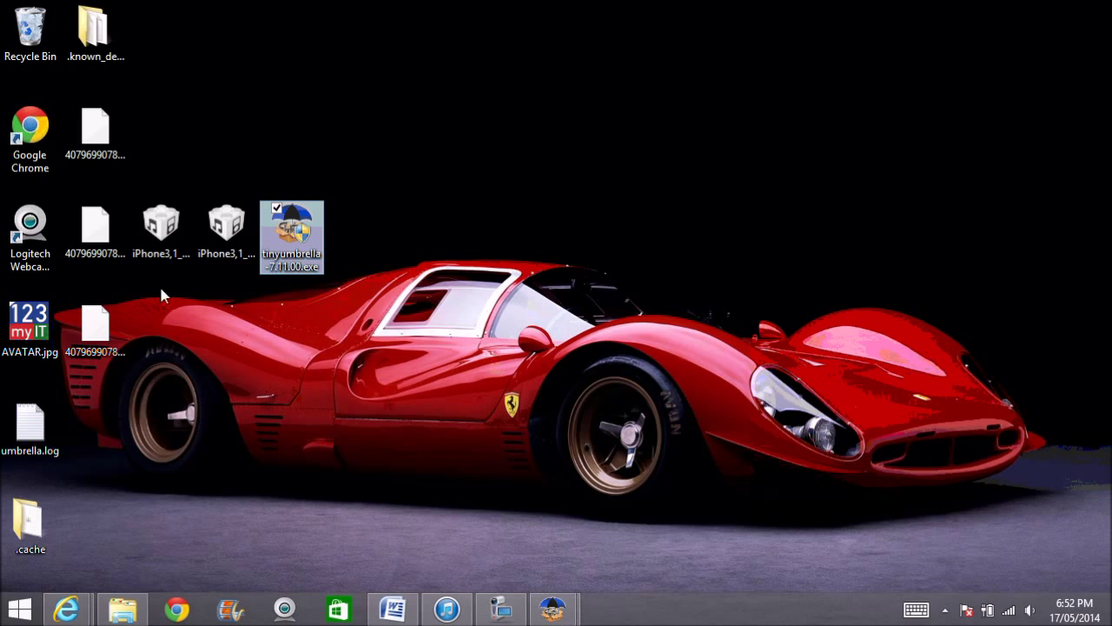
{"action": "left_click", "coordinate": [96, 230]}
{"action": "left_click_drag", "start_coordinate": [127, 83], "coordinate": [96, 317]}
{"action": "left_click_drag", "start_coordinate": [115, 230], "coordinate": [573, 230]}
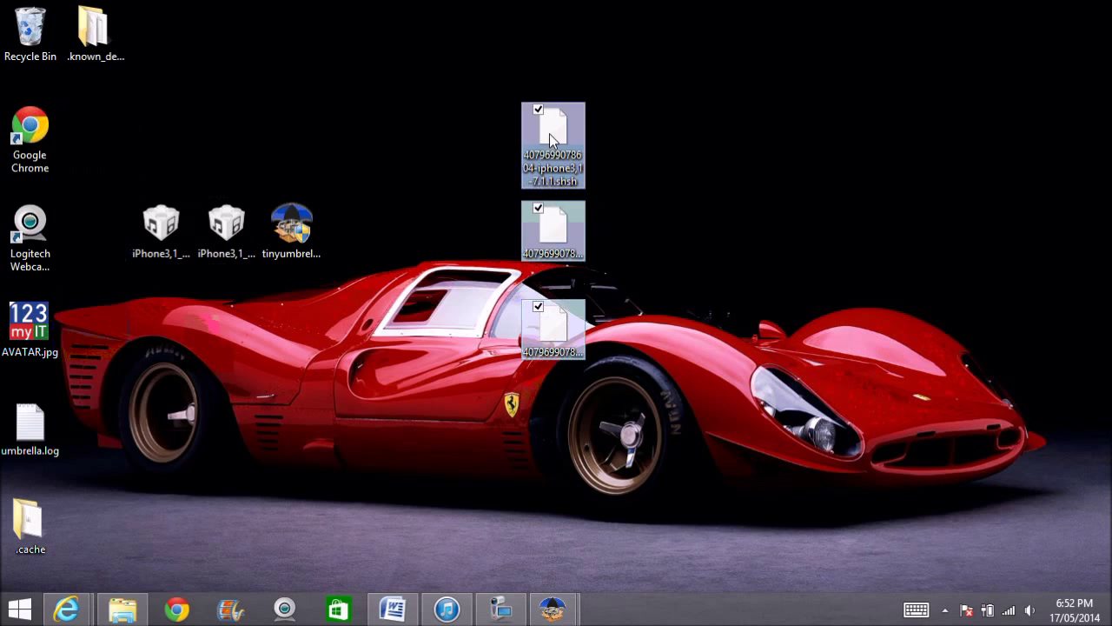
Step: Move the 7.1.1 .shsh file to the bottom of the column
{"action": "left_click", "coordinate": [621, 215]}
{"action": "left_click", "coordinate": [580, 163]}
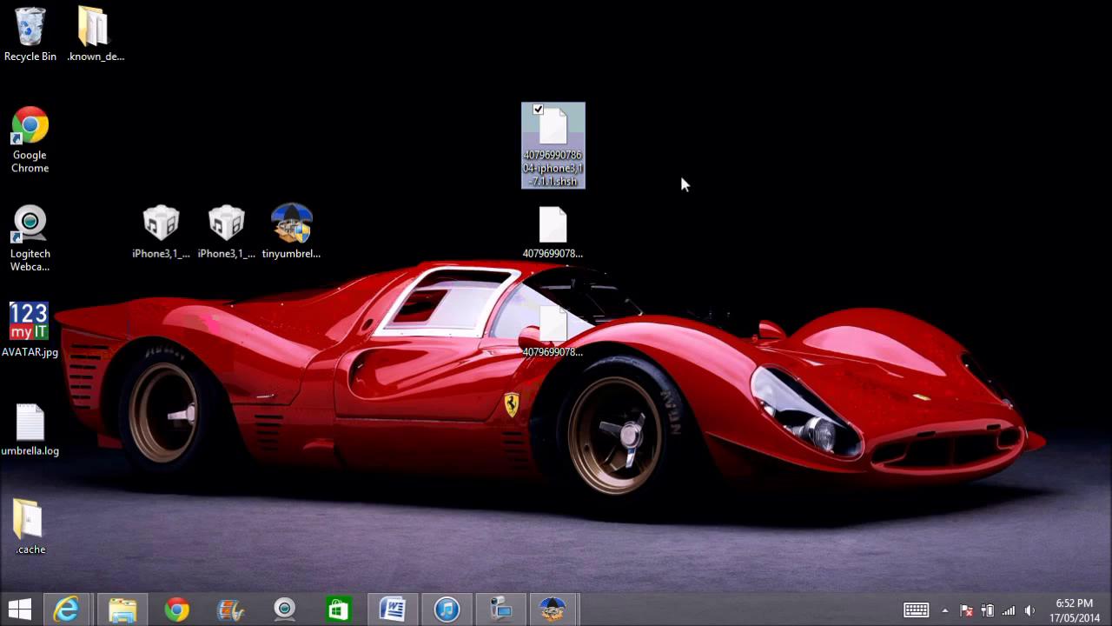
{"action": "left_click", "coordinate": [653, 248]}
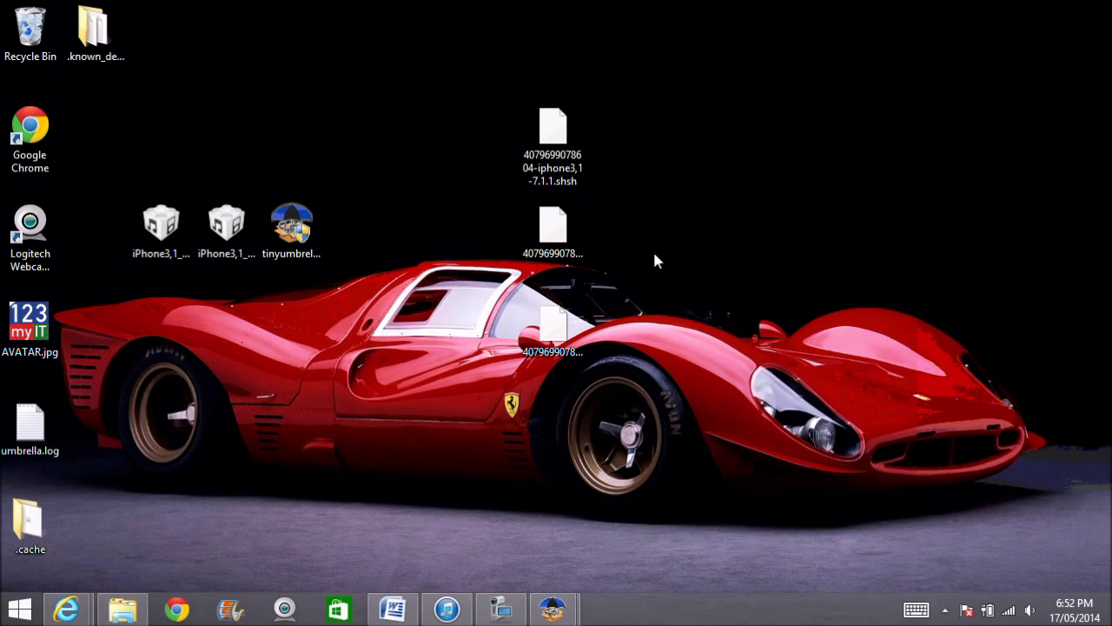
{"action": "left_click_drag", "start_coordinate": [555, 143], "coordinate": [554, 334]}
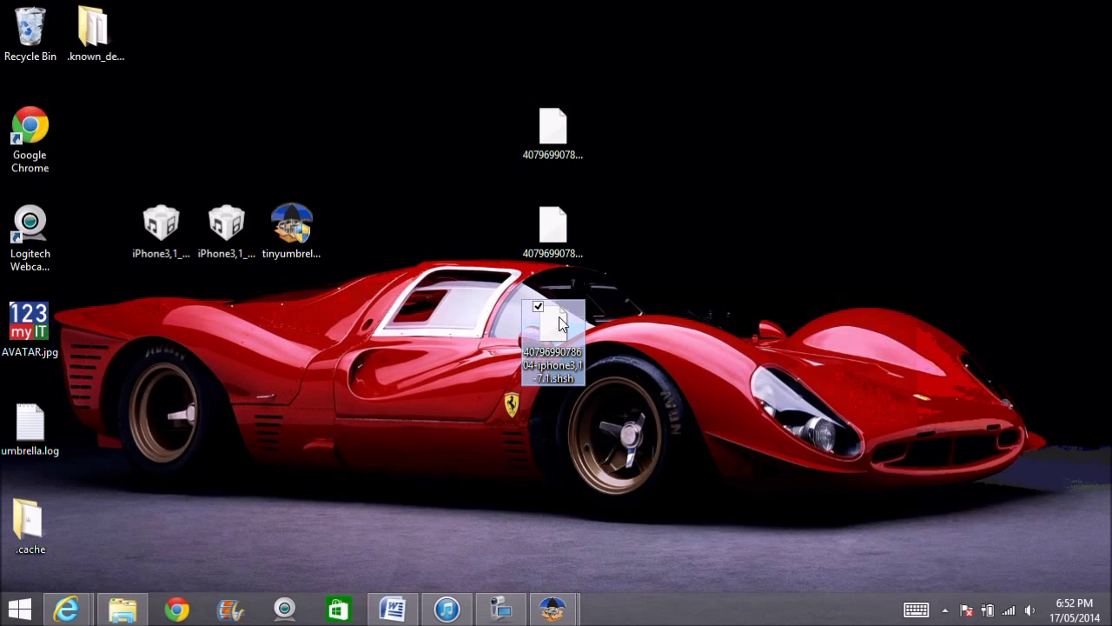
Step: Bring iTunes back to front to watch the iOS 7.1.1 restore progress
{"action": "left_click", "coordinate": [446, 608]}
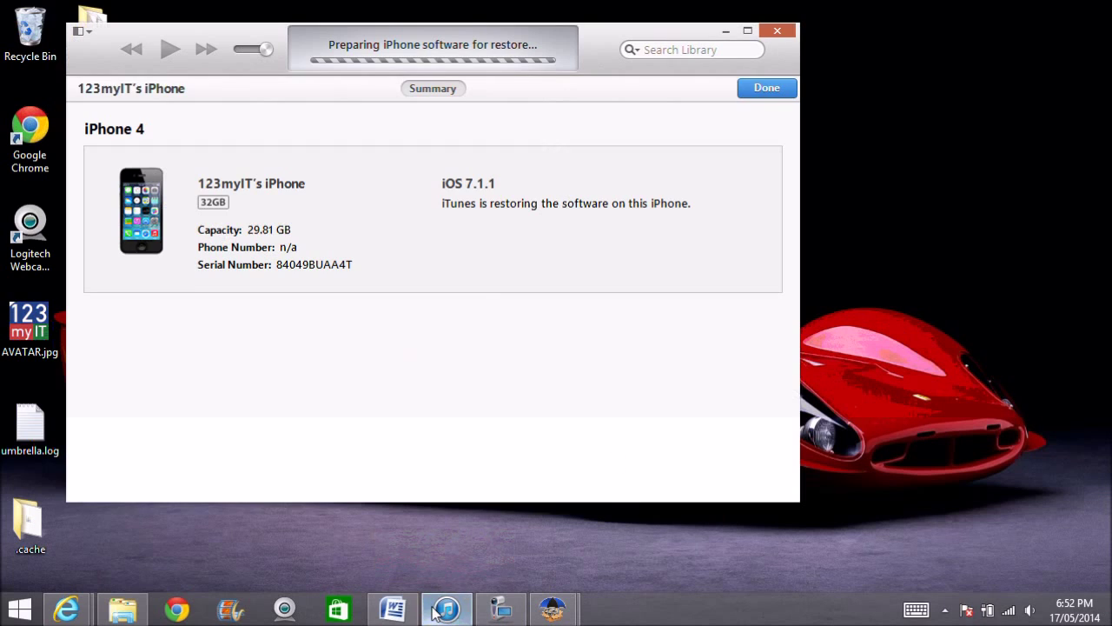